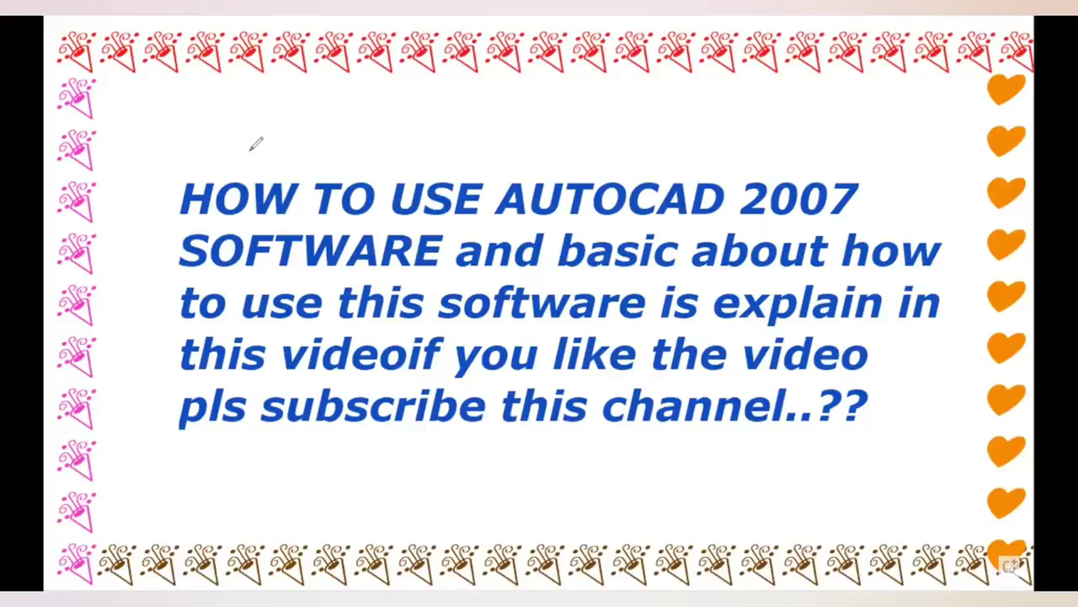
Scribble three ink strokes over the title slide, then undo them all
drag(204, 129, 374, 112)
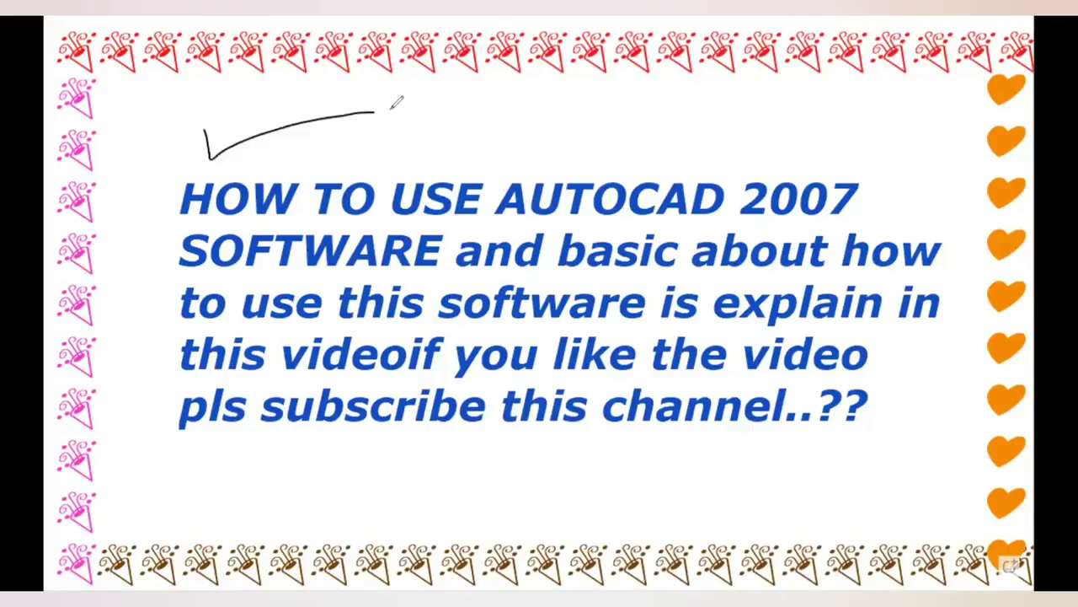
drag(463, 116, 701, 133)
mouse_move(779, 160)
mouse_down()
mouse_move(377, 125)
mouse_move(150, 303)
mouse_move(540, 453)
mouse_move(819, 219)
mouse_move(797, 190)
mouse_up()
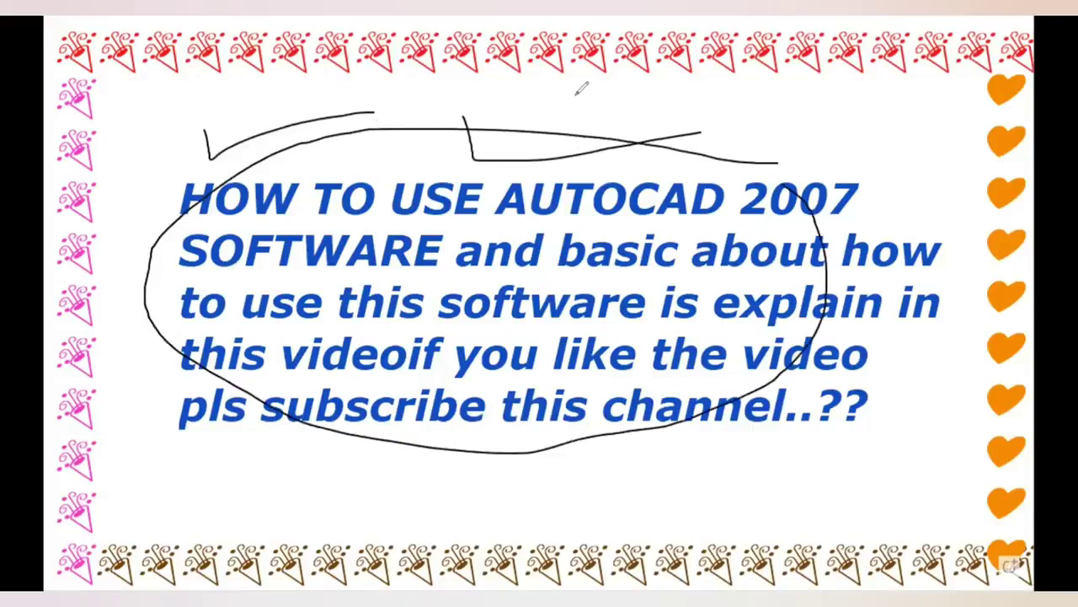
key(ctrl+z)
key(ctrl+z)
key(ctrl+z)
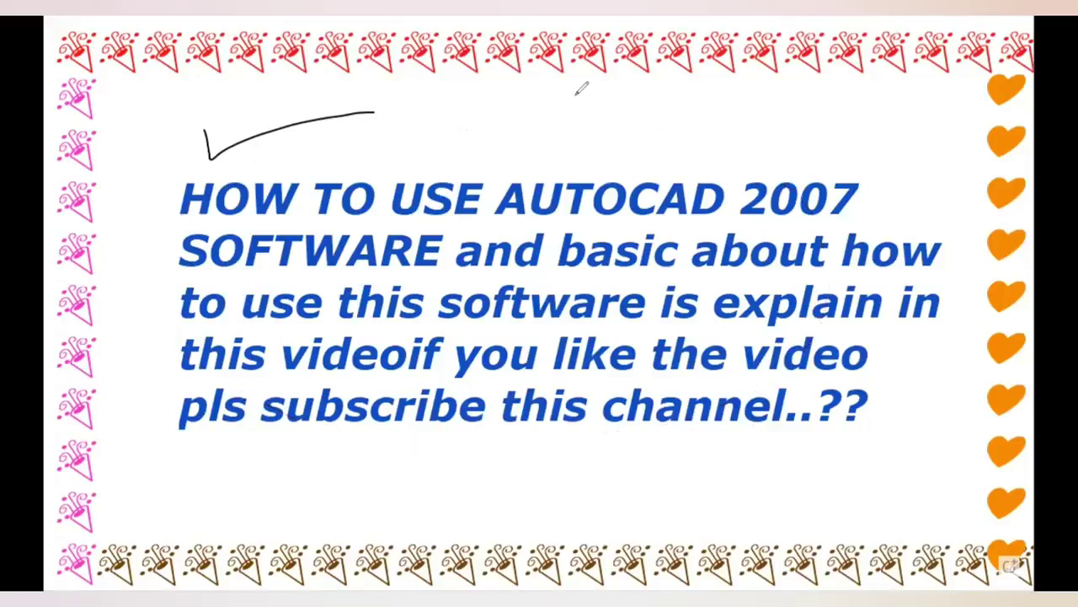
key(ctrl+z)
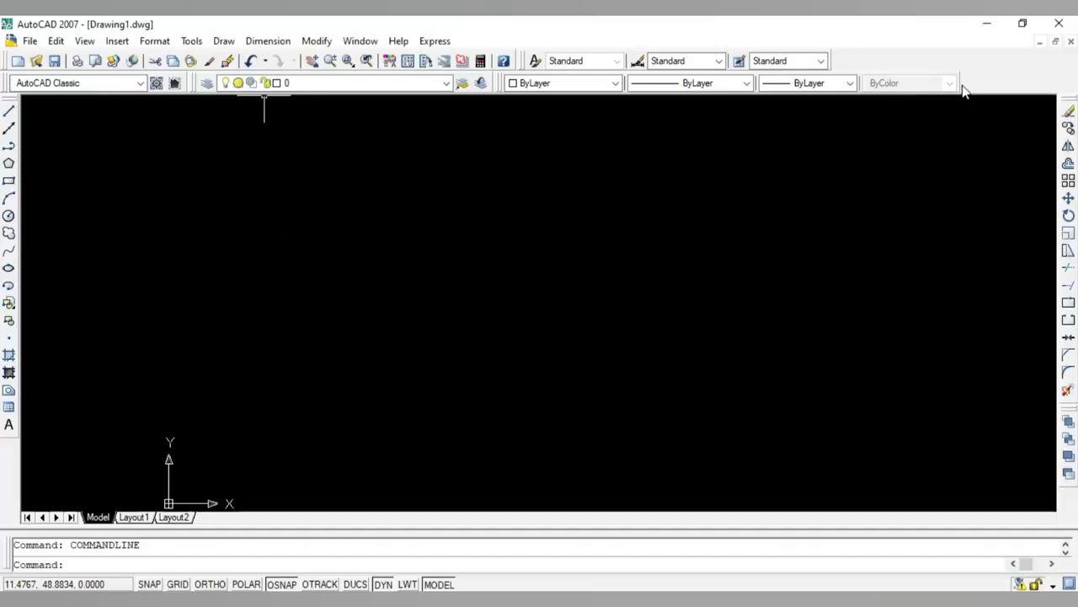
Look through the window system menu and toolbar list, then start the LINE command
right_click(880, 31)
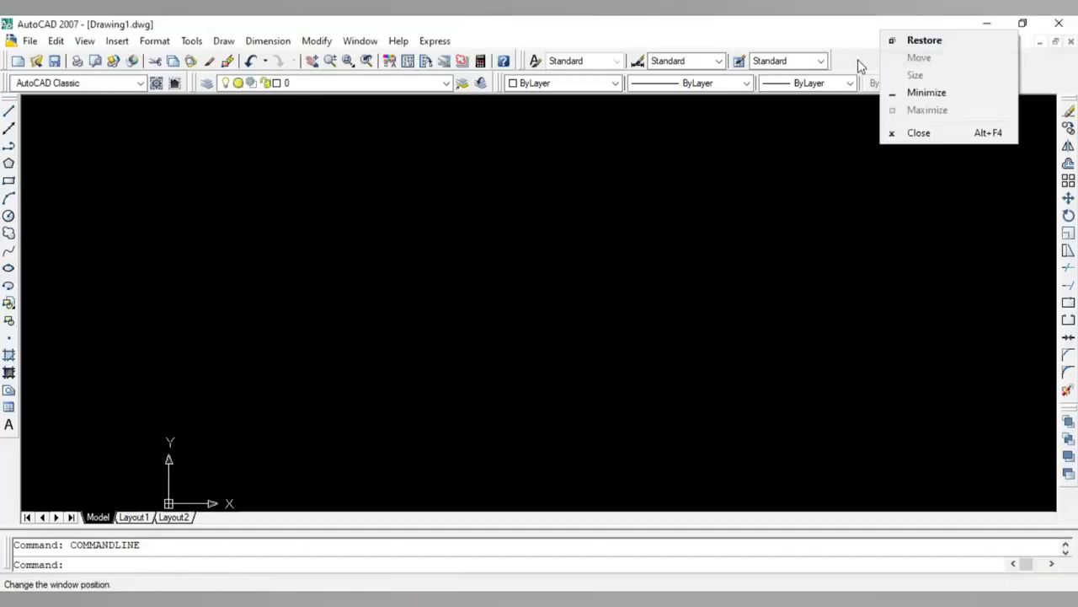
click(858, 60)
right_click(856, 58)
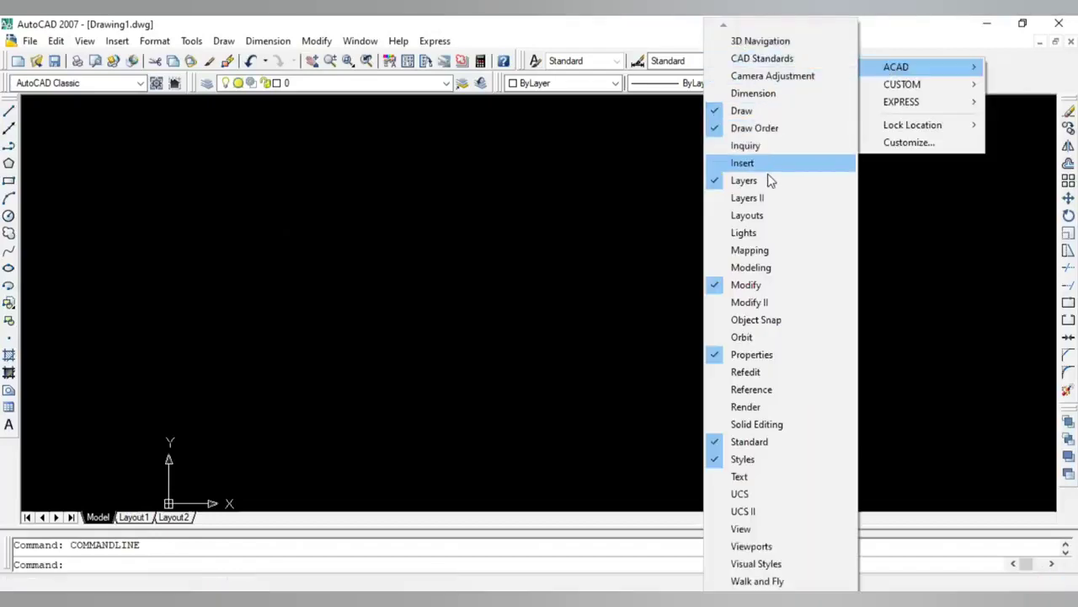
mouse_move(914, 66)
right_click(1020, 87)
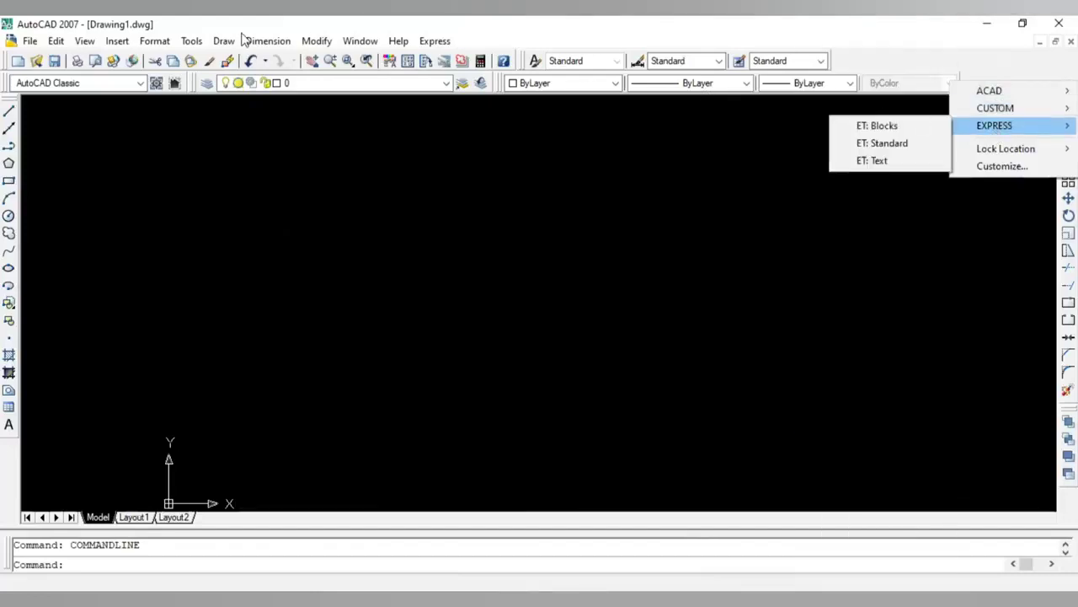
mouse_move(996, 125)
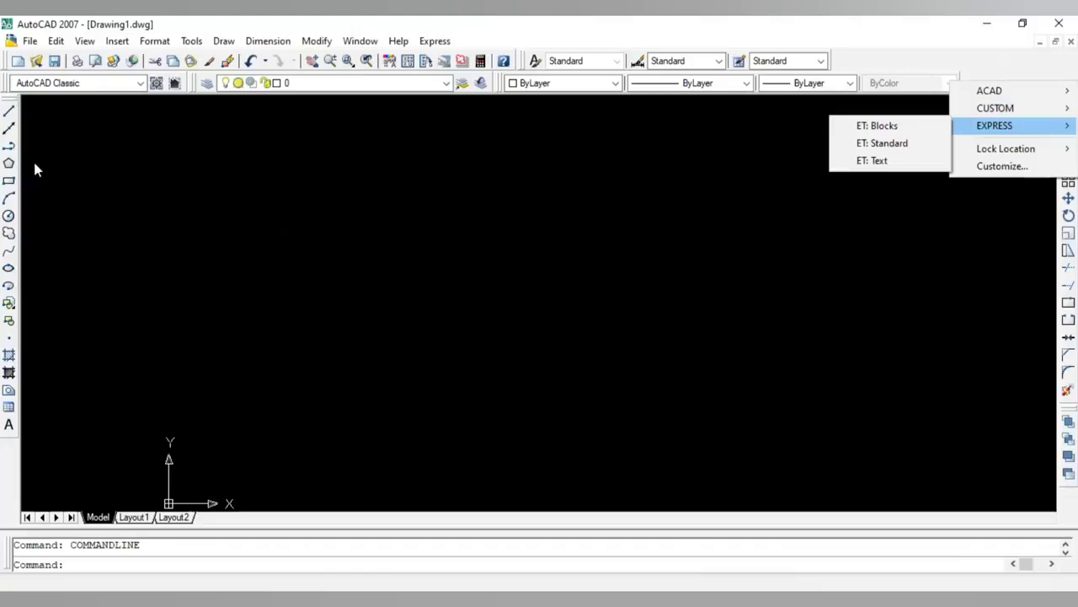
click(10, 113)
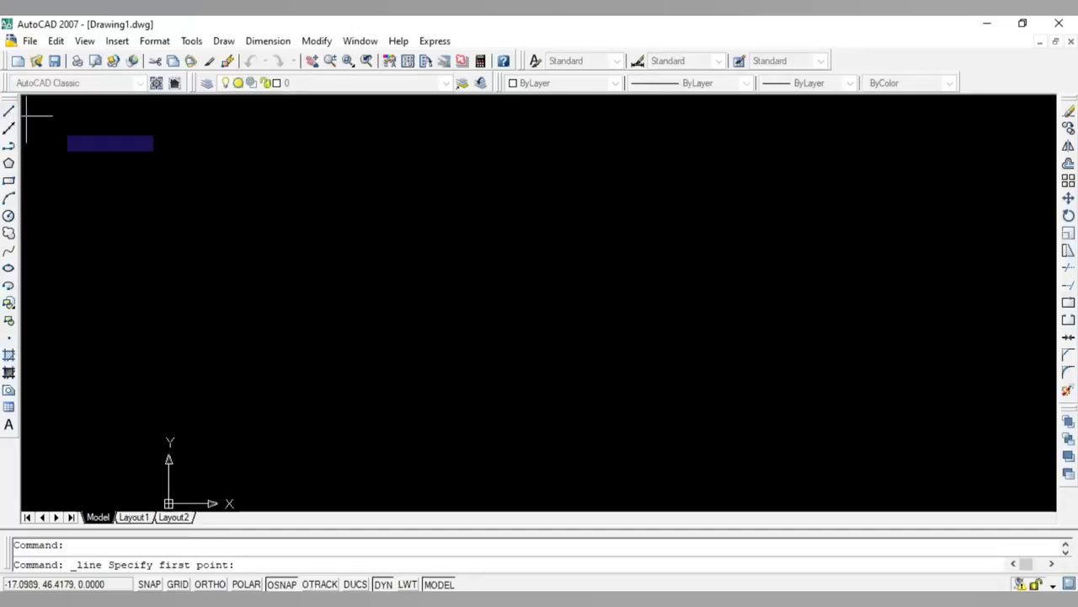
Draw a 20-unit horizontal line, then begin a new line from its left end
click(202, 221)
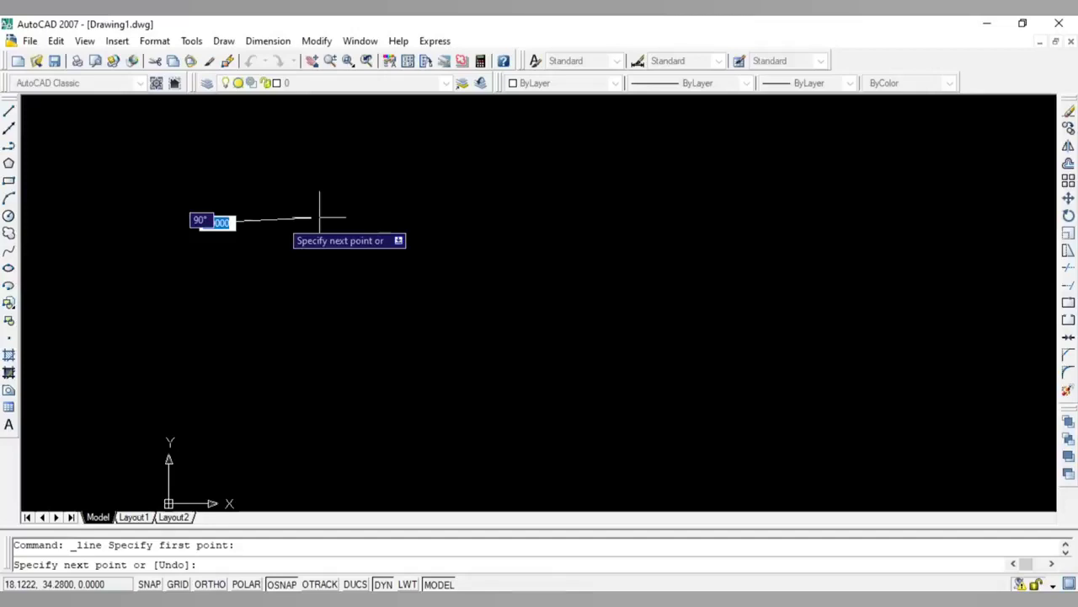
text(2)
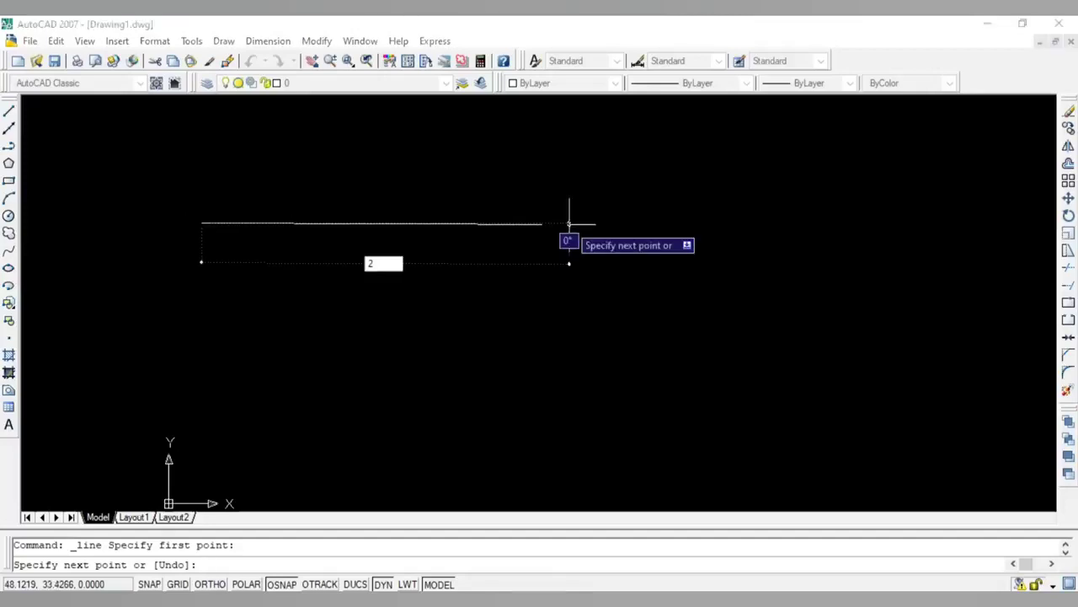
text(0)
key(Return)
key(Escape)
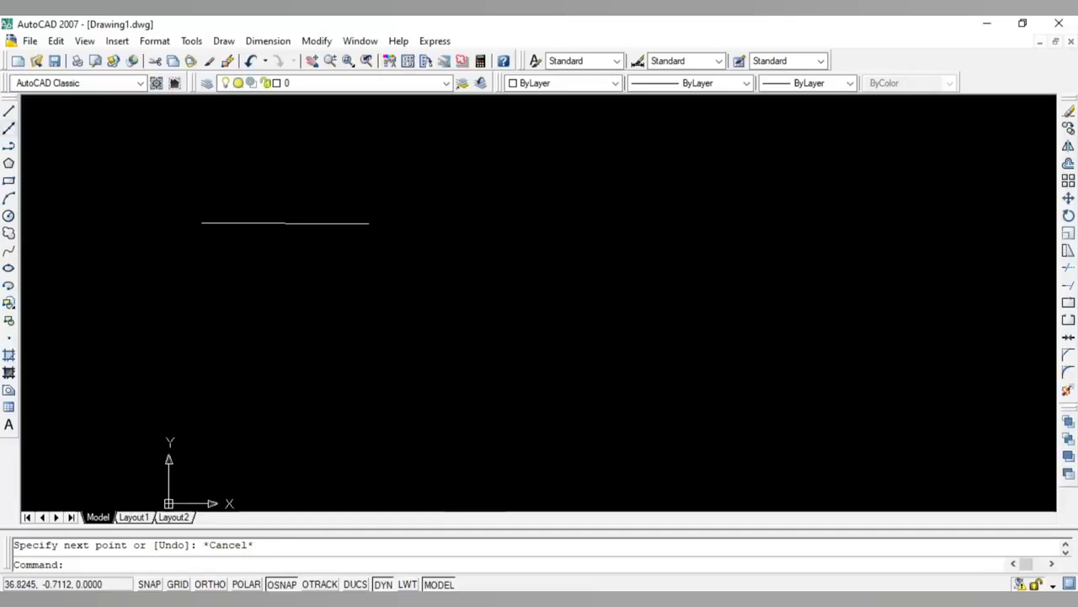
click(8, 110)
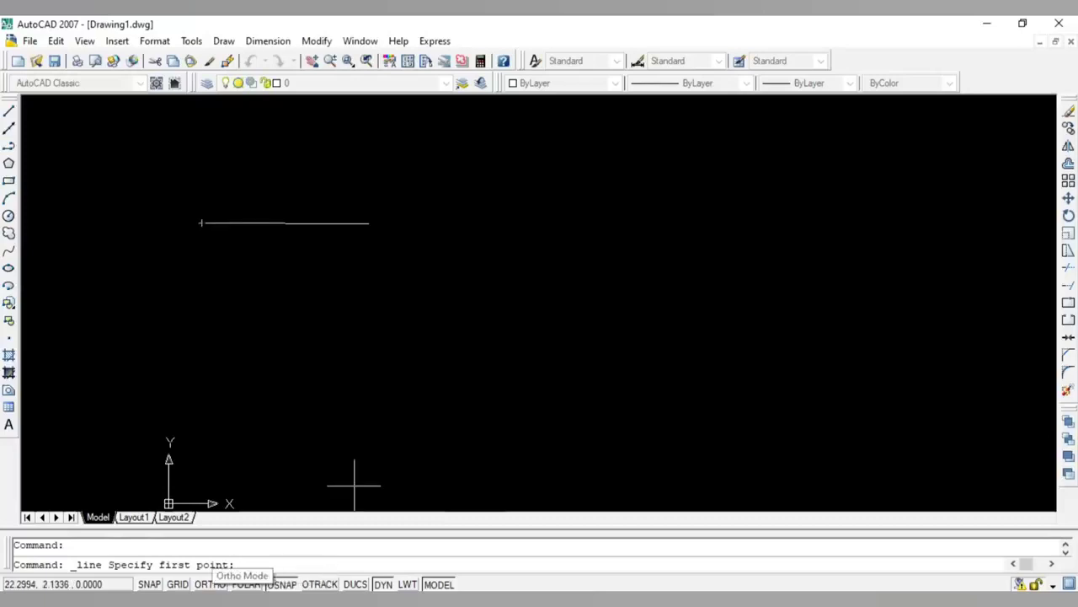
Turn off the Midpoint and Center object snaps in Drafting Settings
right_click(244, 584)
click(281, 573)
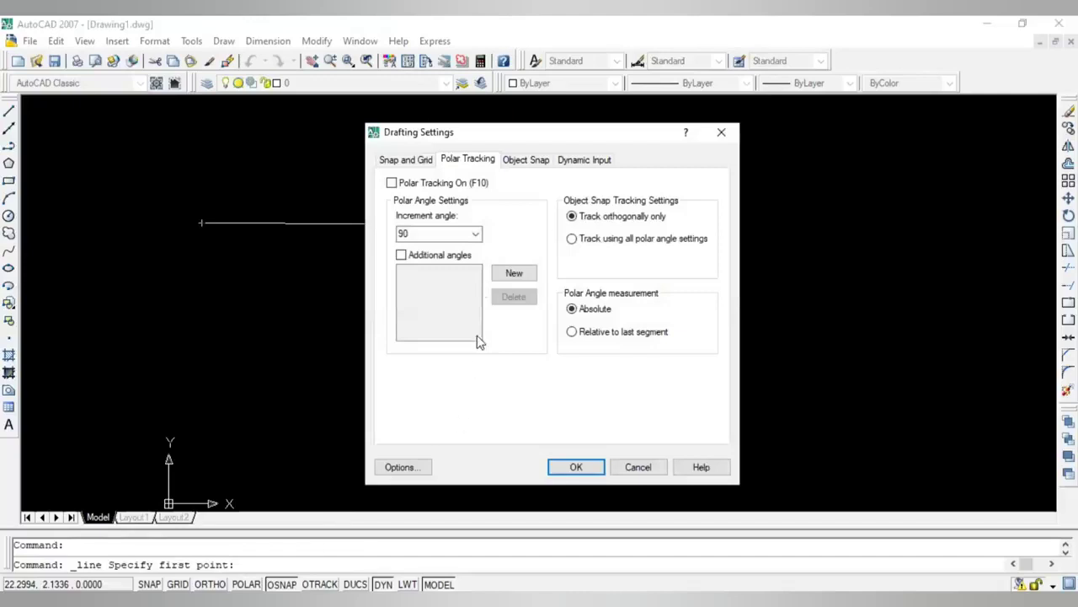
click(531, 161)
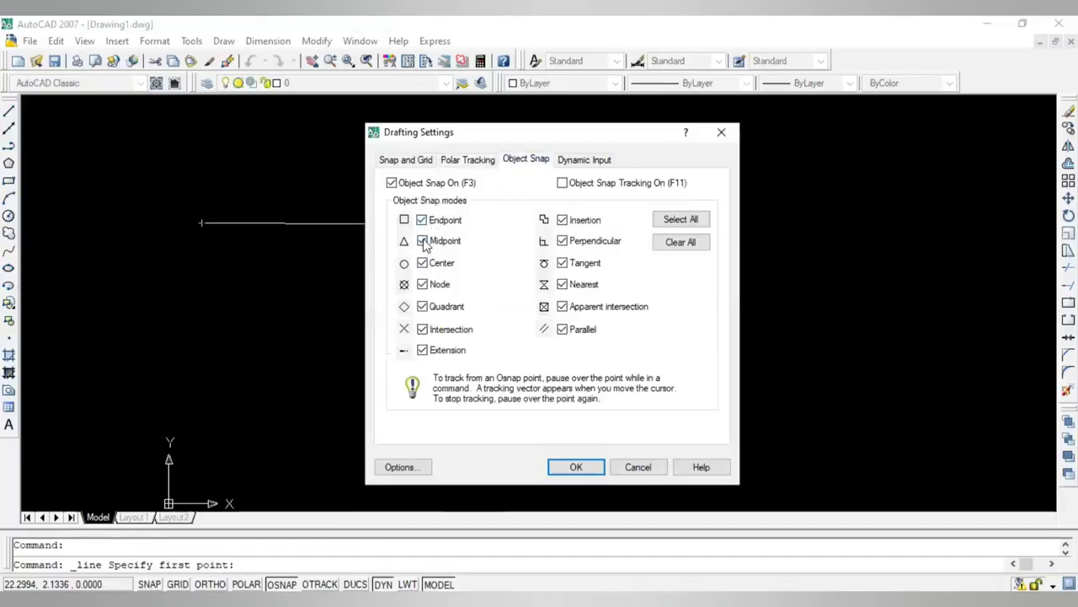
click(423, 241)
click(423, 263)
click(578, 470)
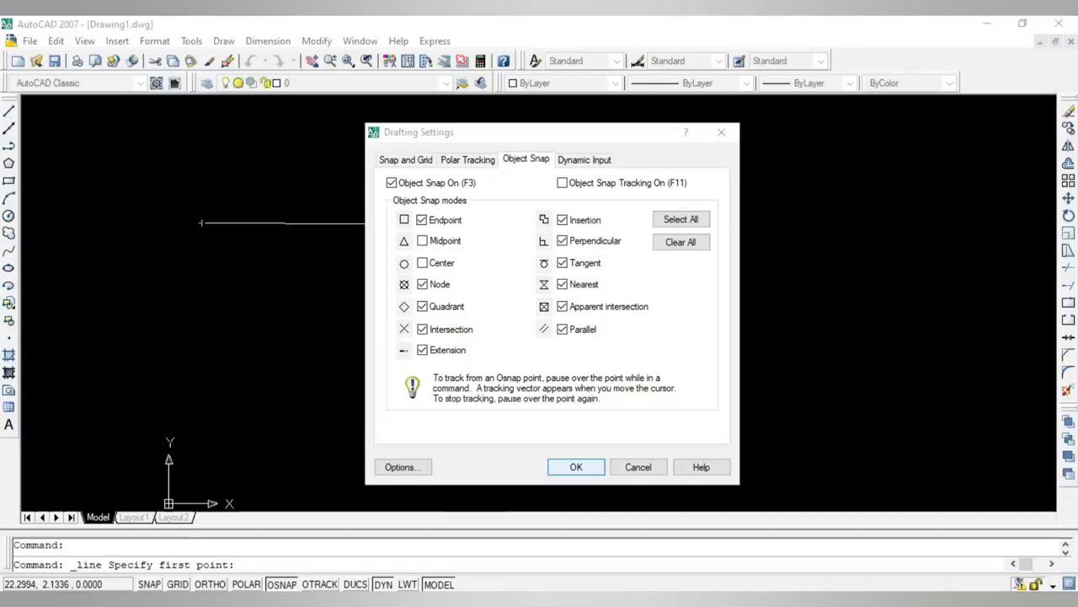
click(575, 467)
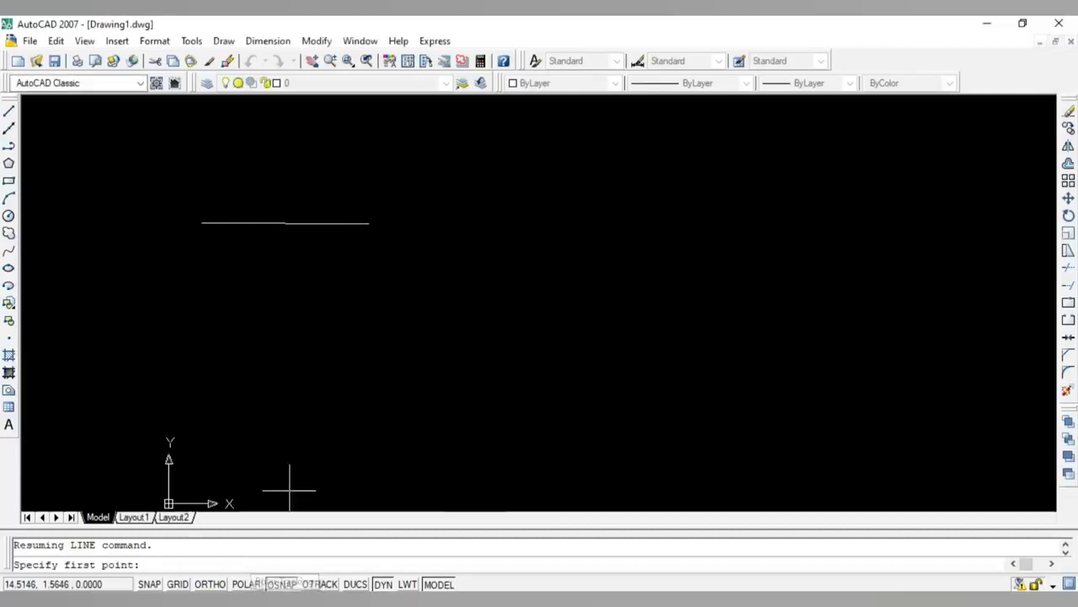
Switch the Midpoint and Center object snaps back on
click(296, 568)
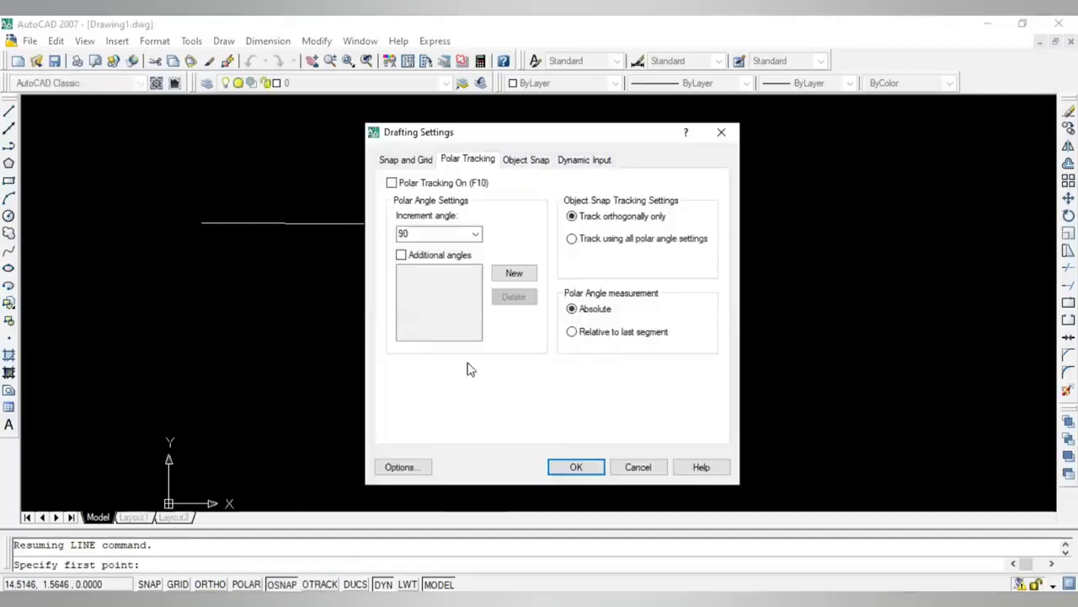
click(525, 160)
click(422, 241)
click(422, 263)
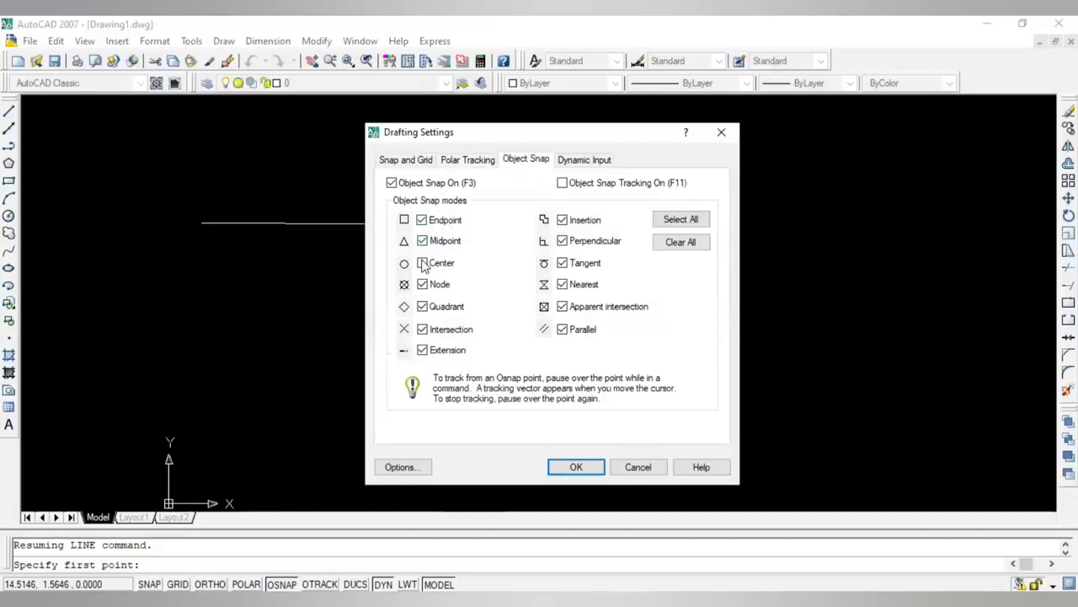
click(561, 471)
End the current lines and start new practice lines with Ortho turned on
key(Escape)
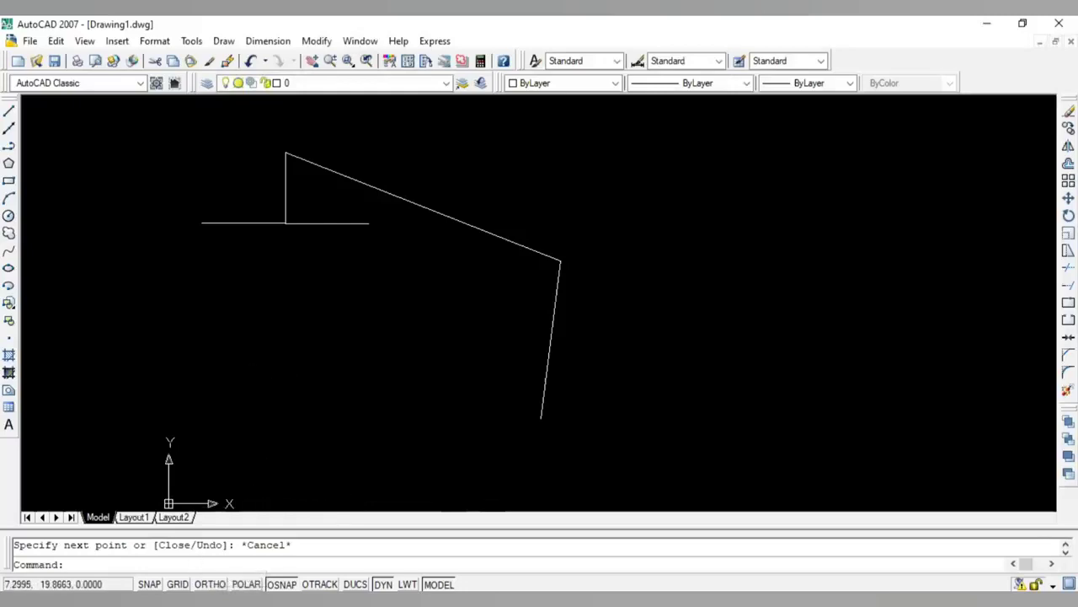
click(241, 340)
click(9, 110)
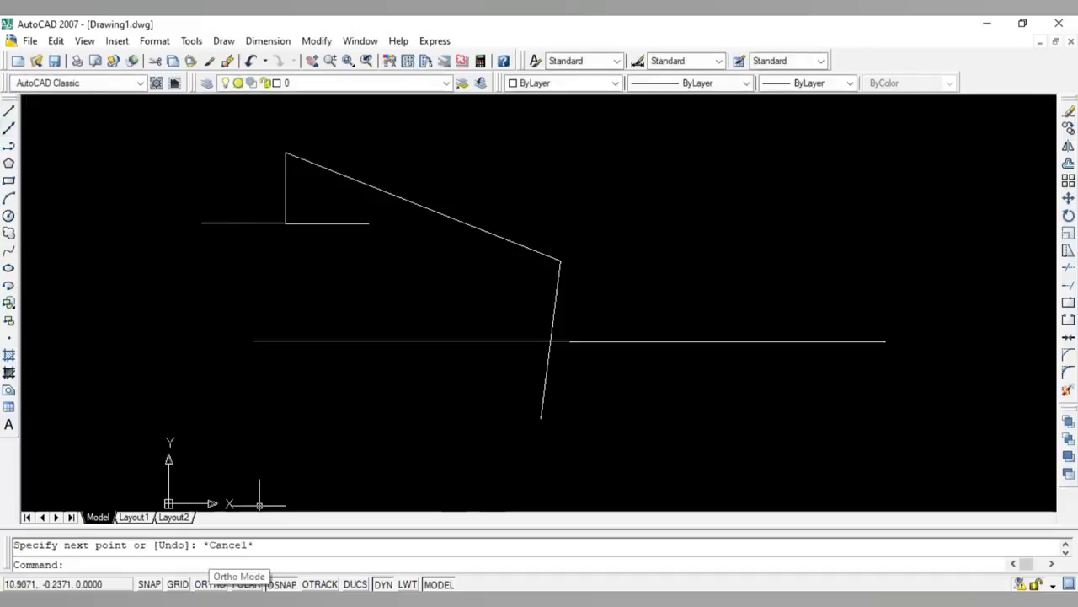
click(210, 584)
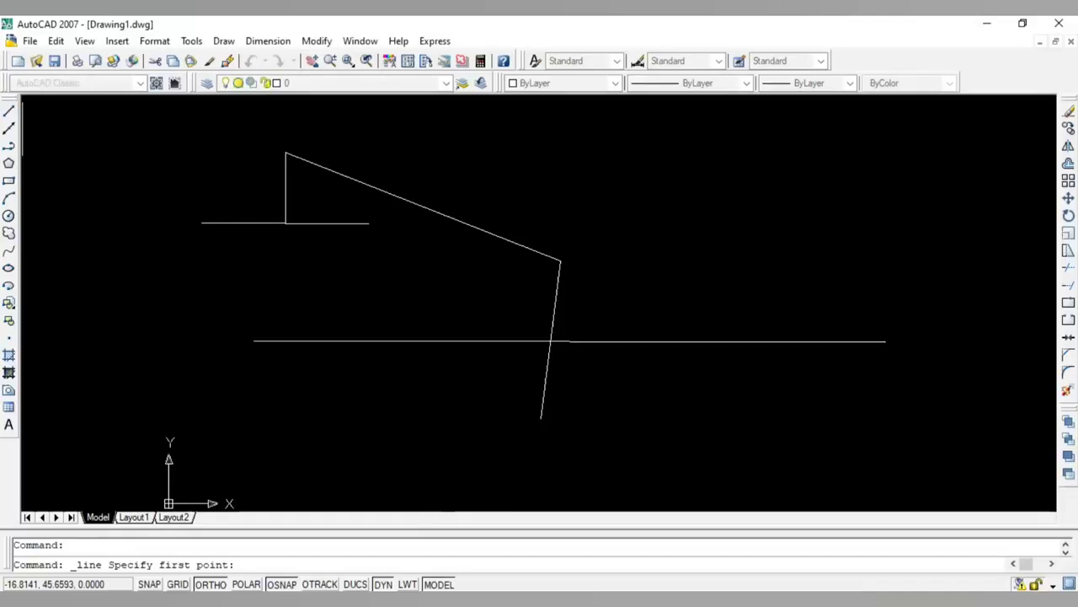
click(70, 272)
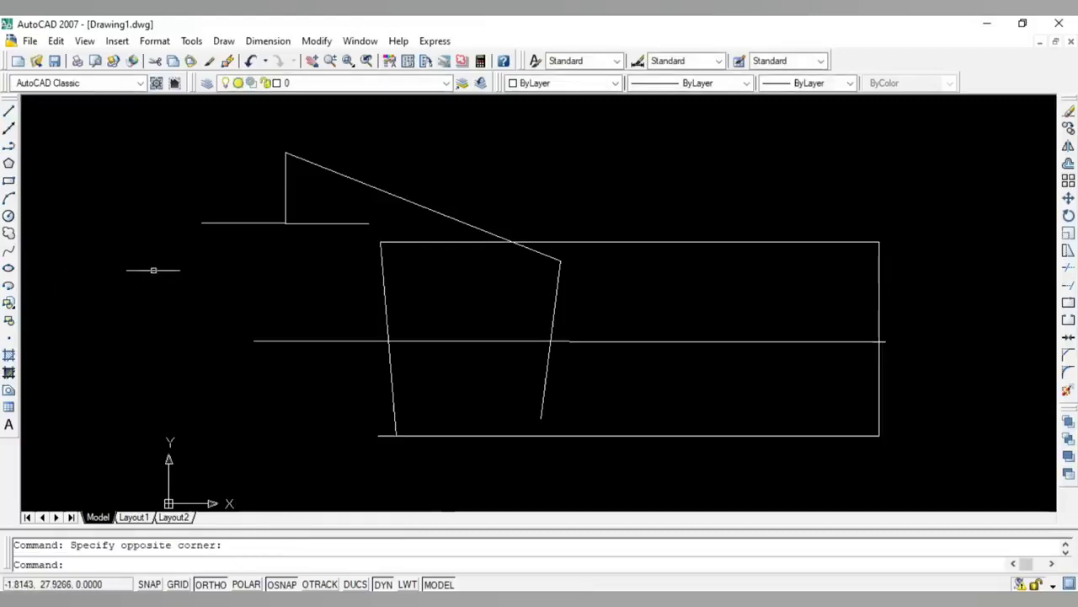
Draw two line-segment rectangles and more lines, turn Ortho off, and select everything
click(10, 112)
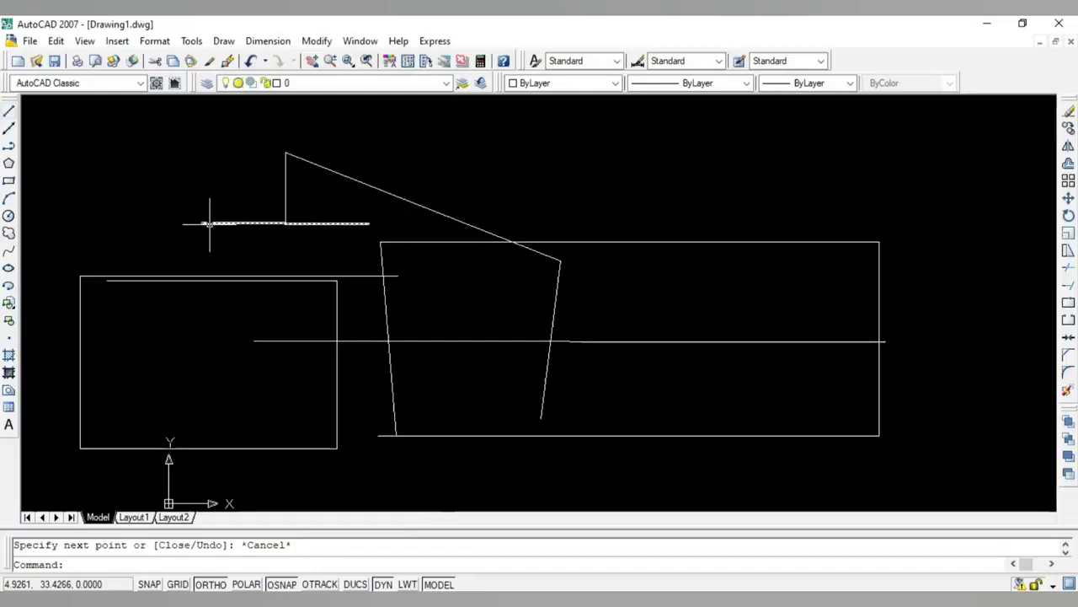
key(Return)
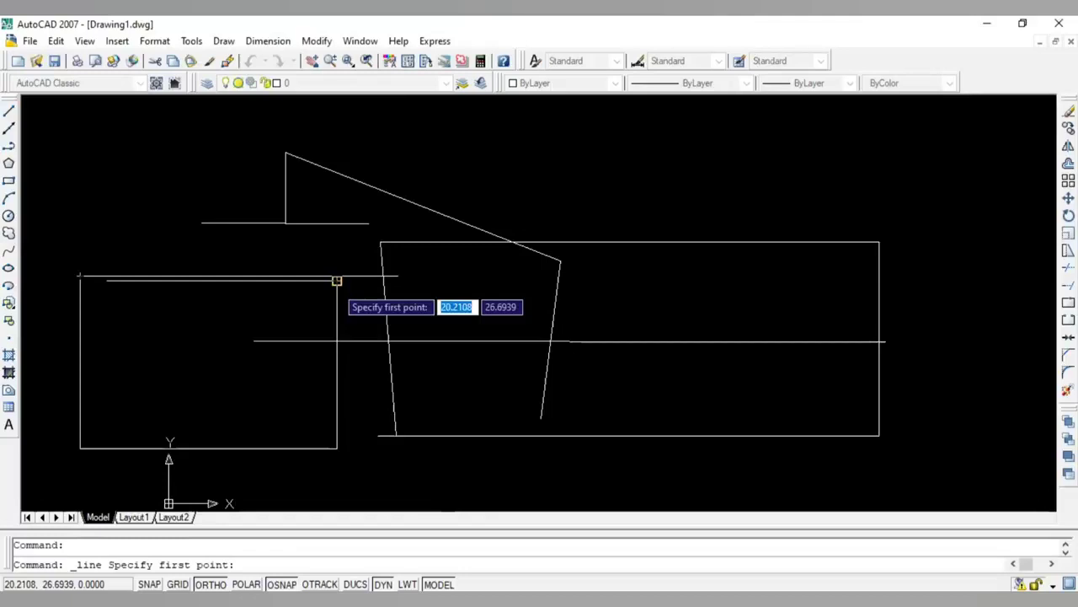
click(336, 281)
key(Escape)
key(F8)
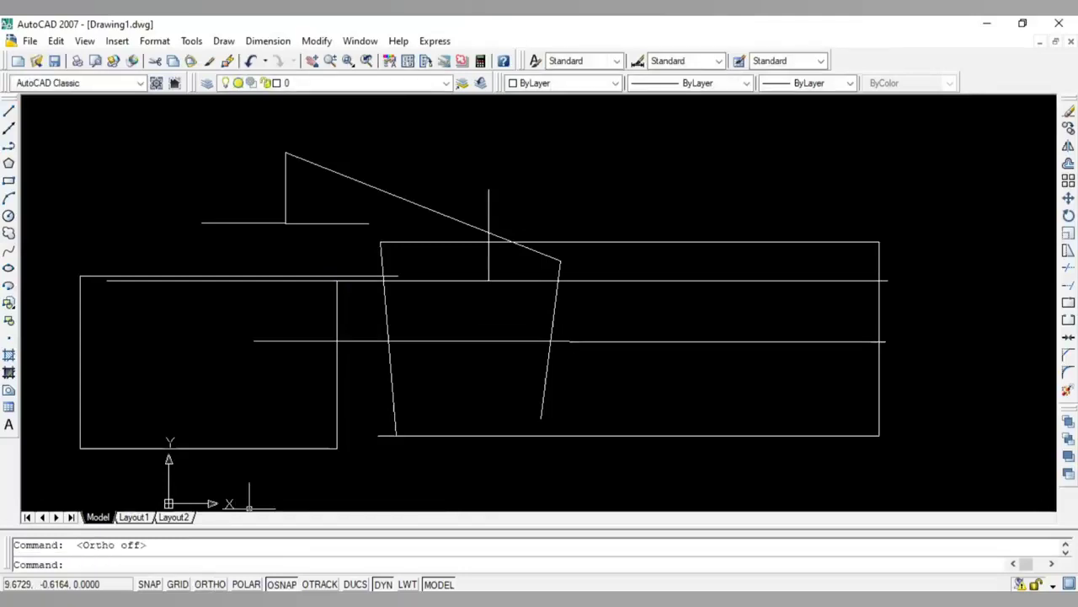
click(9, 111)
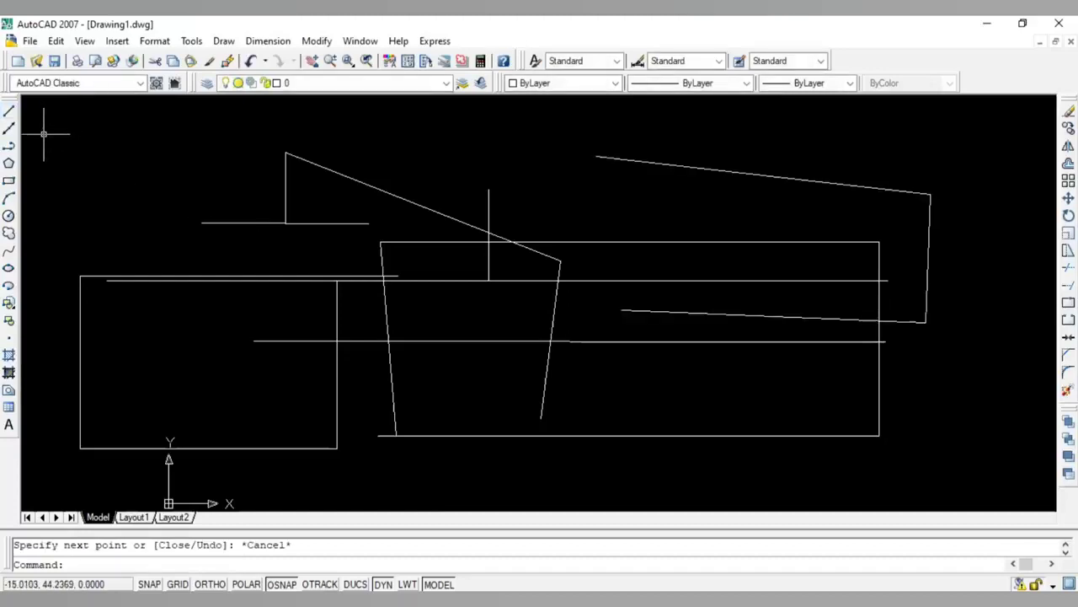
key(ctrl+a)
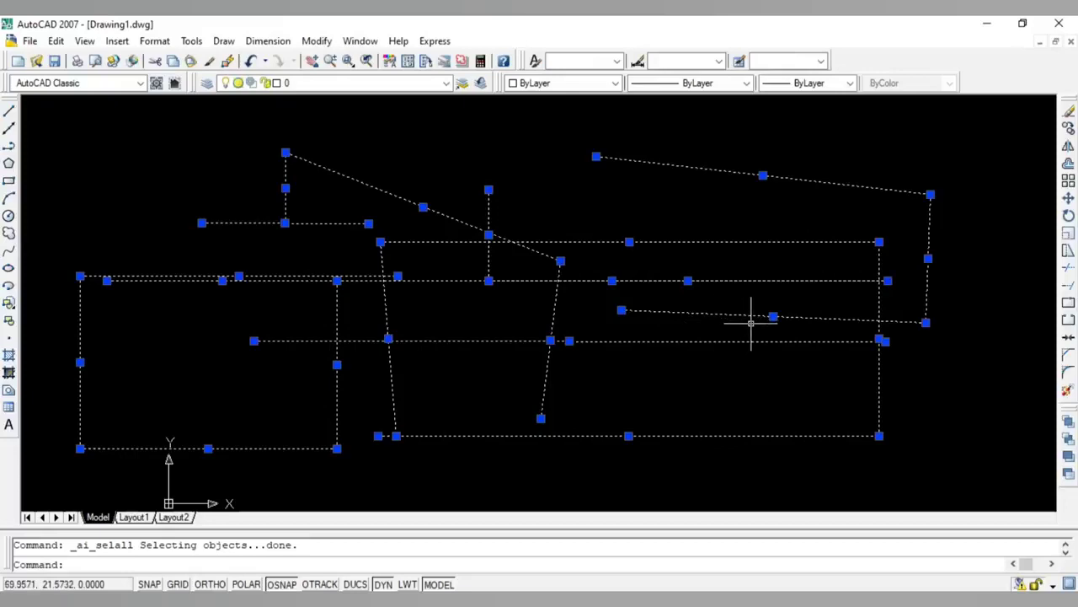
Erase all objects, then draw a few construction lines and erase them too
key(Delete)
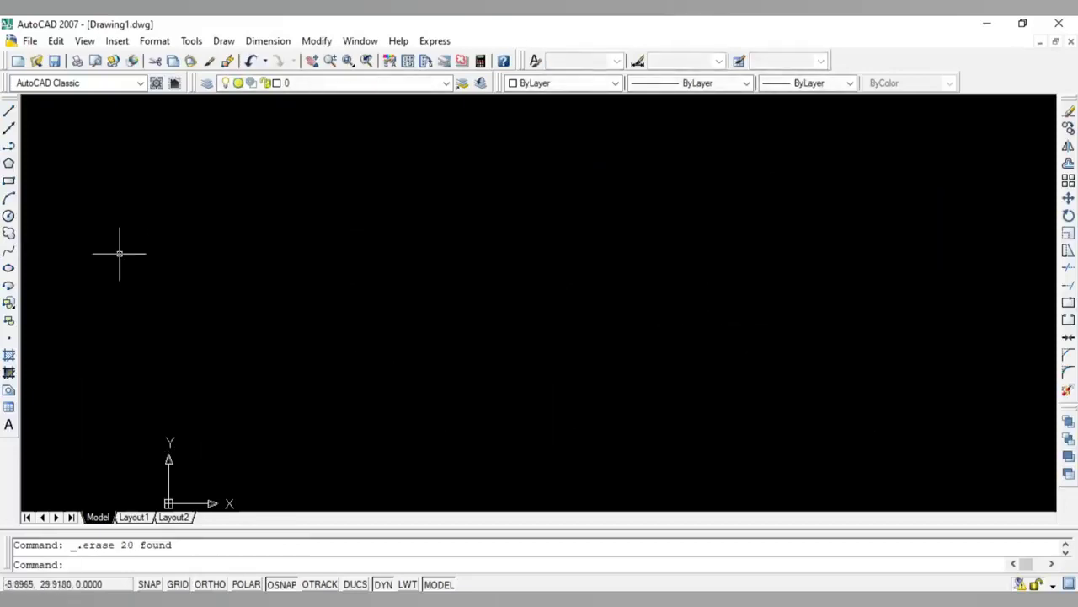
click(7, 130)
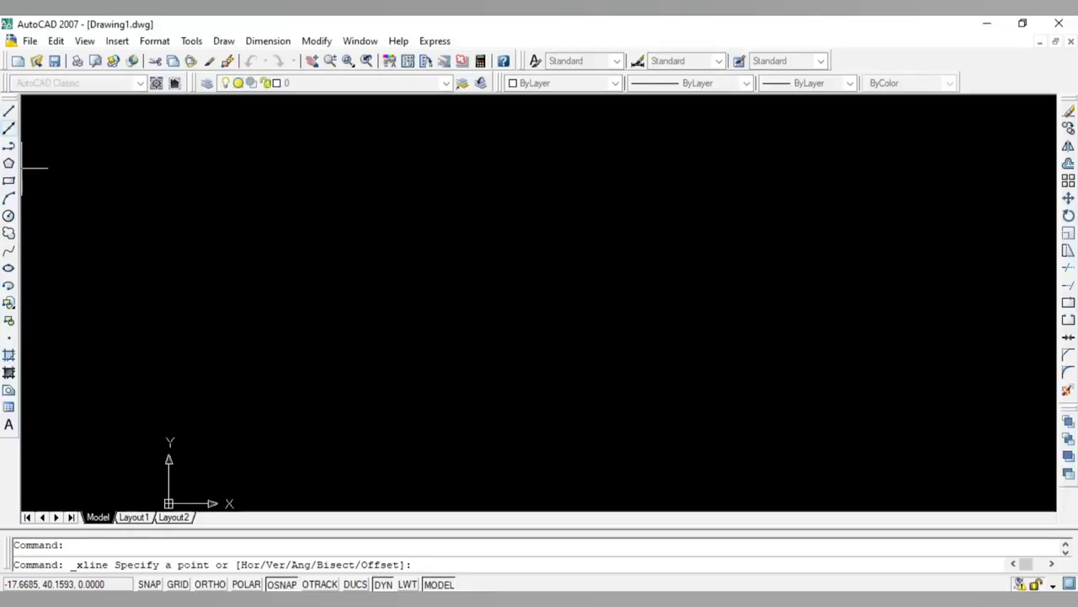
key(ctrl+a)
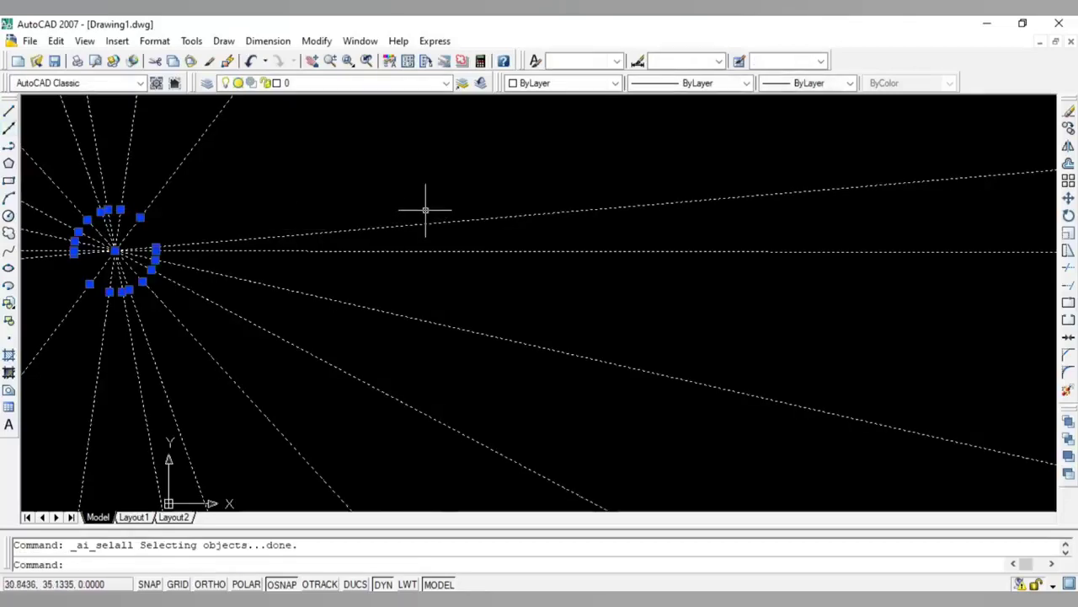
key(Delete)
Draw a single slanted construction line through a picked point, entering 20
click(9, 128)
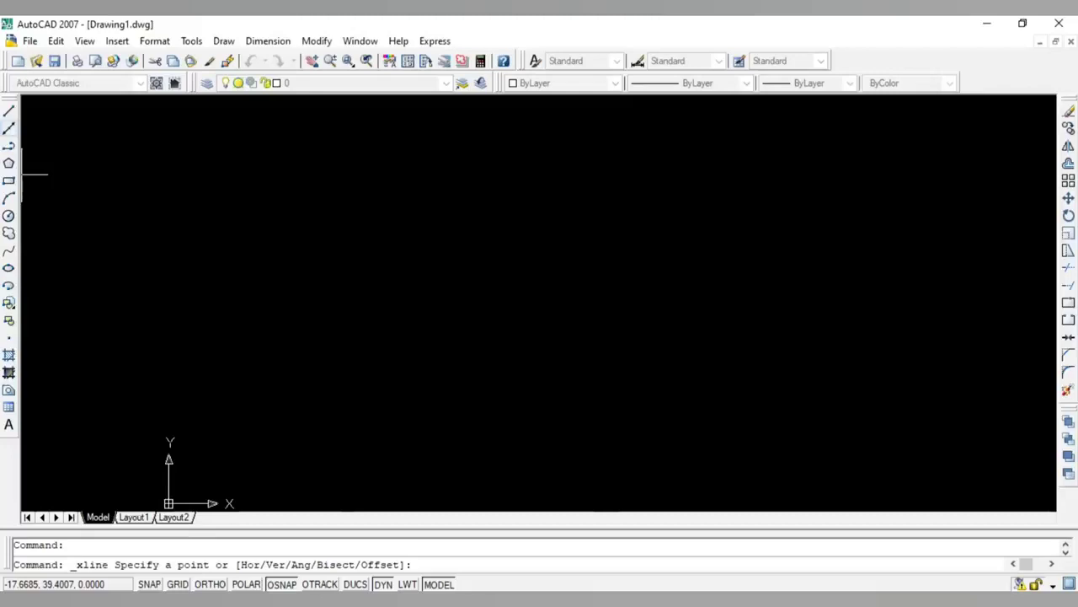
click(261, 289)
text(20)
key(Return)
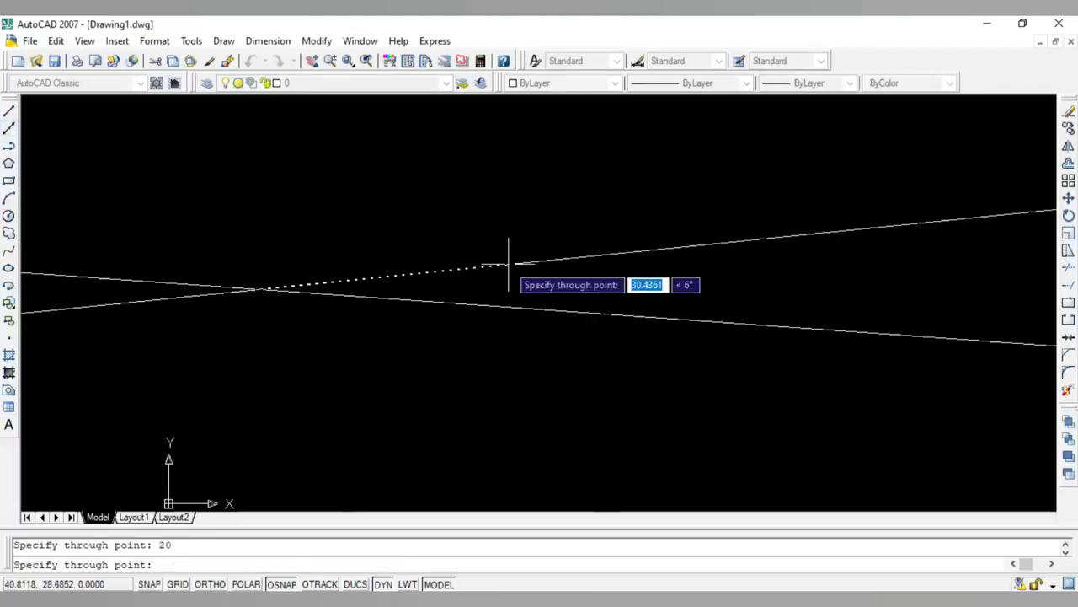
key(Escape)
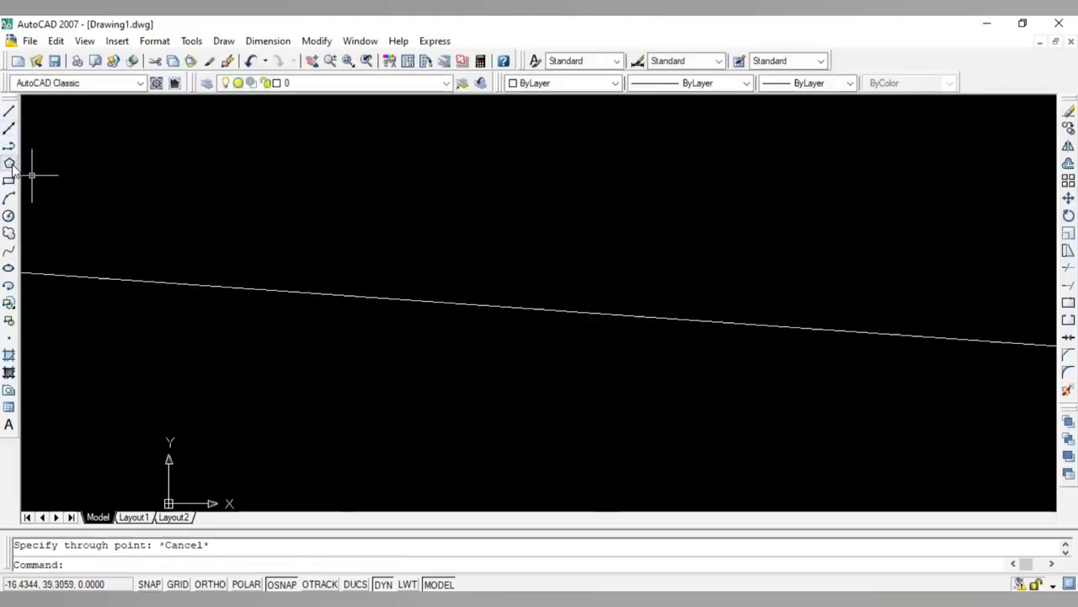
Start the POLYGON command
click(8, 163)
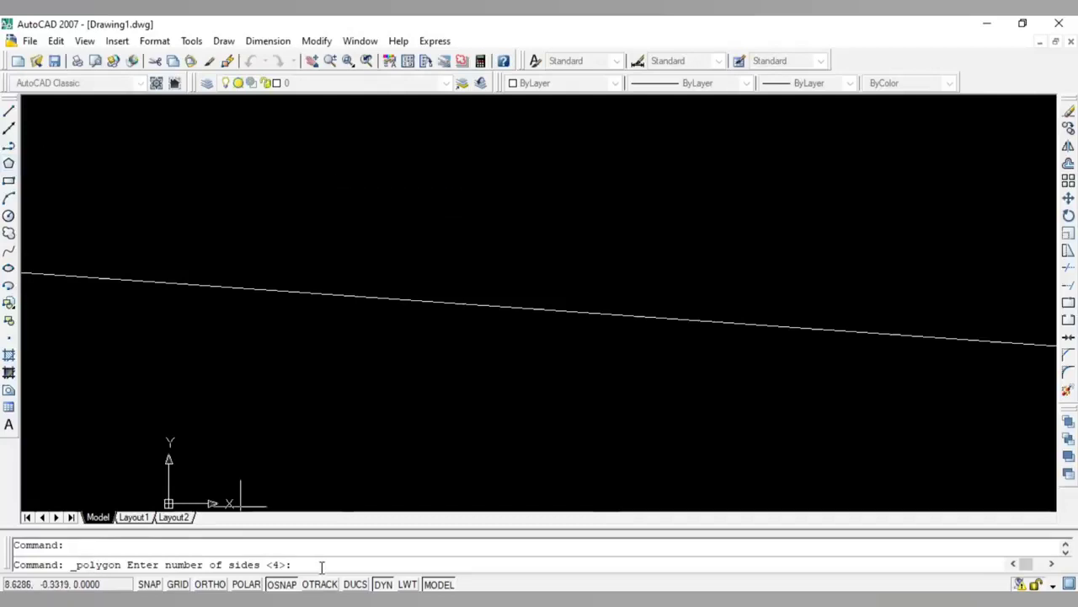
Draw a five-sided polygon circumscribed about a circle, centred on the construction line
text(5)
key(Return)
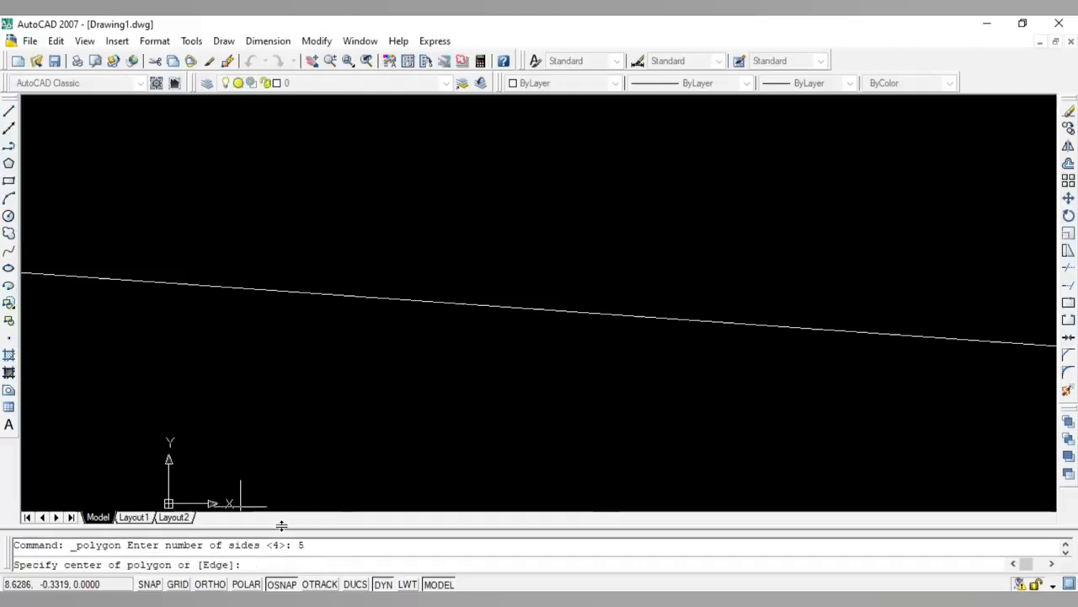
click(503, 244)
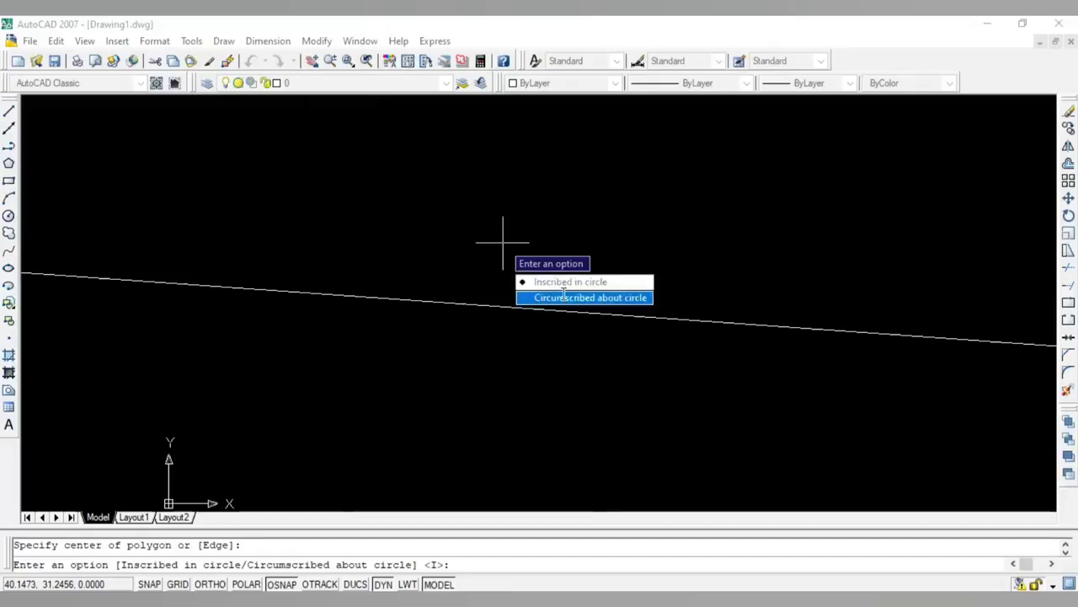
click(565, 298)
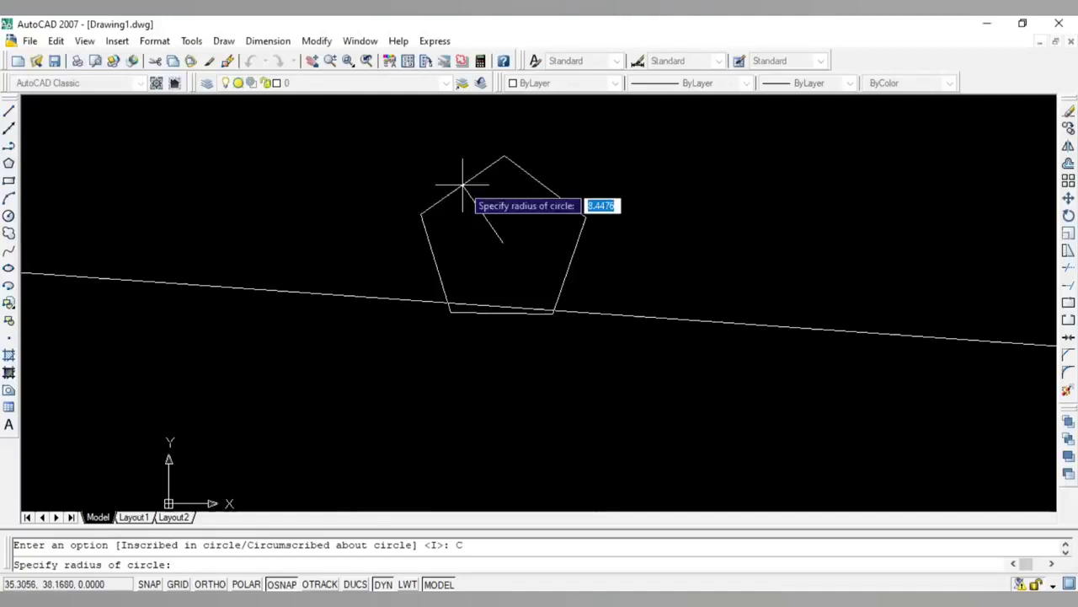
click(459, 182)
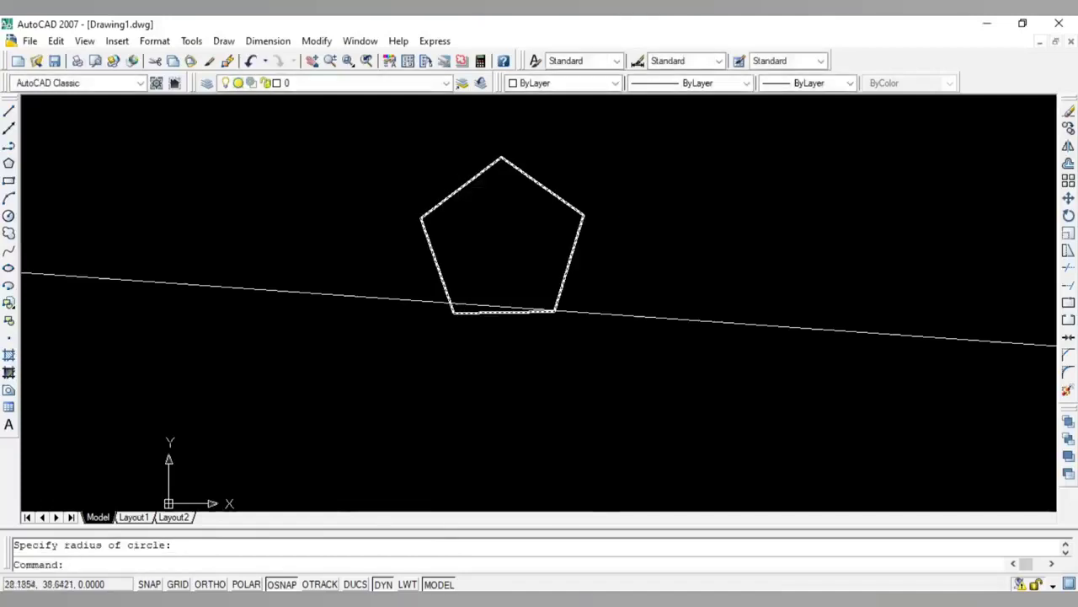
click(8, 180)
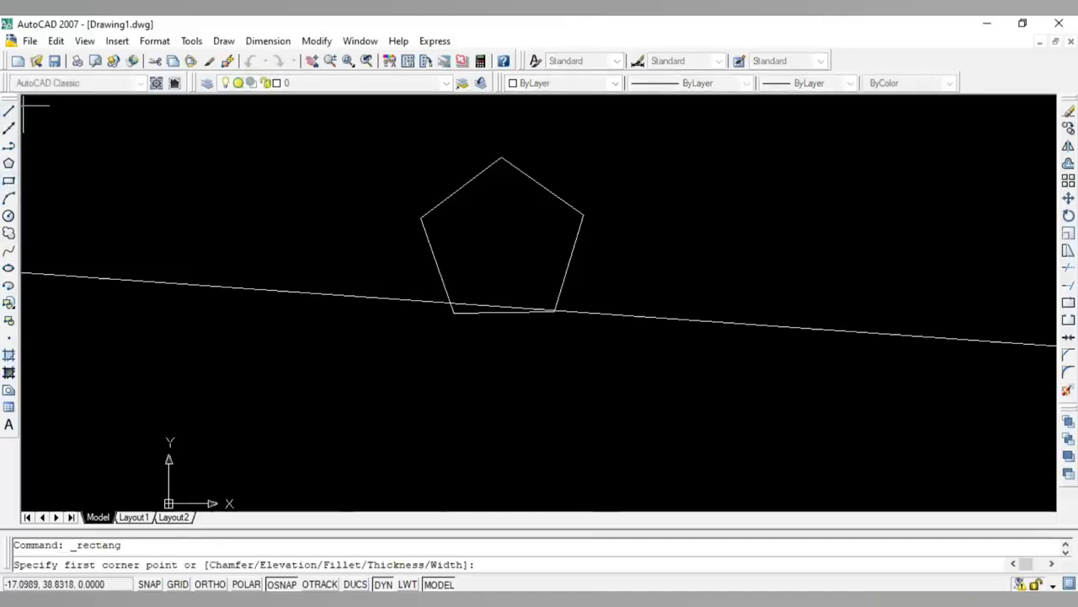
Draw a large rectangle framing the pentagon's base, then begin a revision cloud
click(253, 221)
click(891, 459)
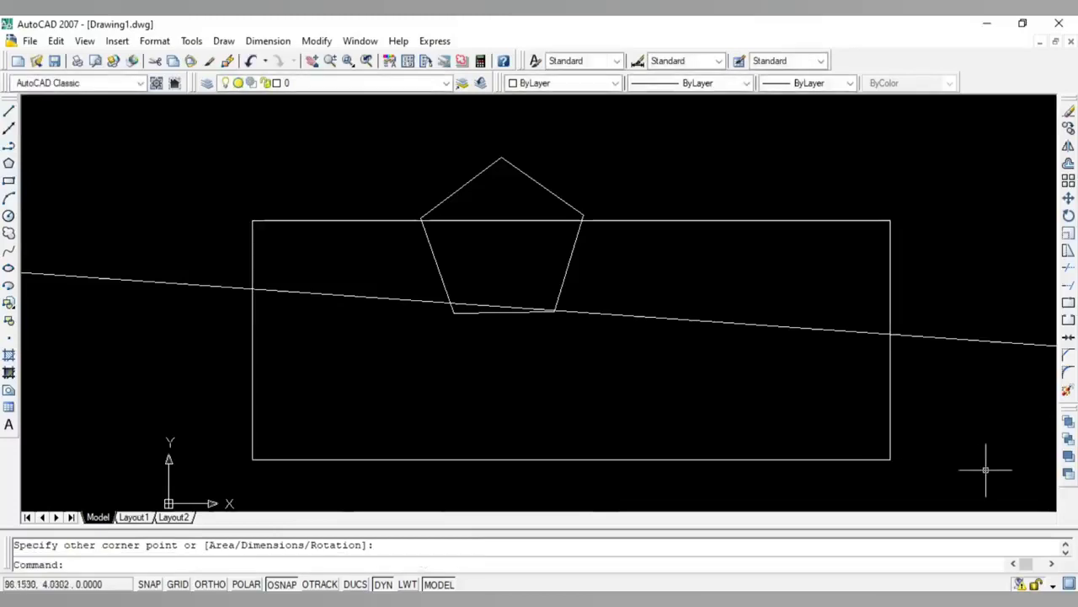
click(67, 276)
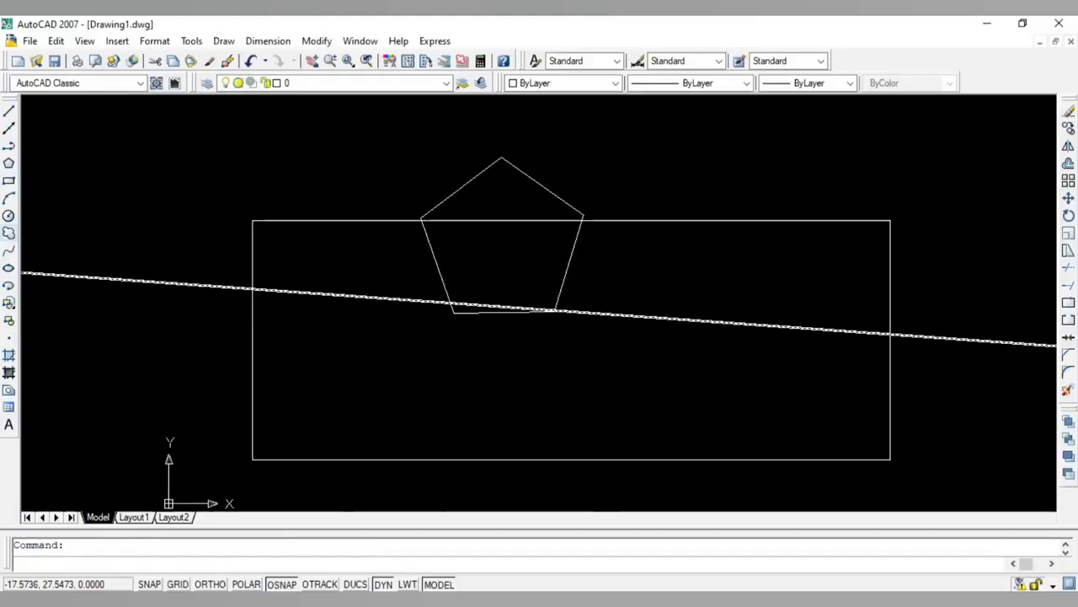
Draw a tall ellipse on the right with other axis distance 30, then select it
click(8, 270)
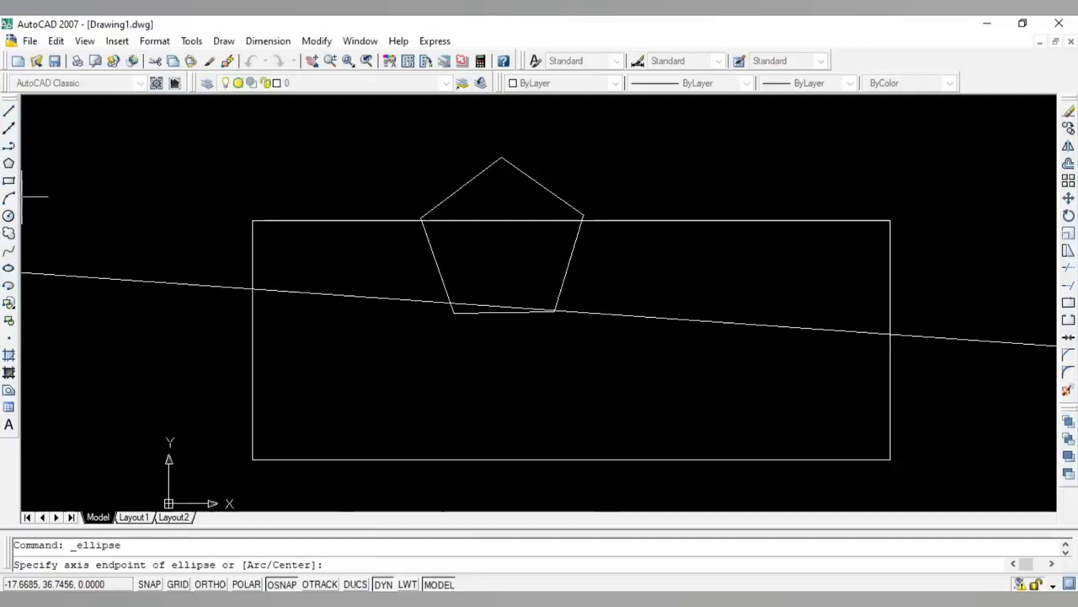
click(861, 125)
click(782, 344)
text(30)
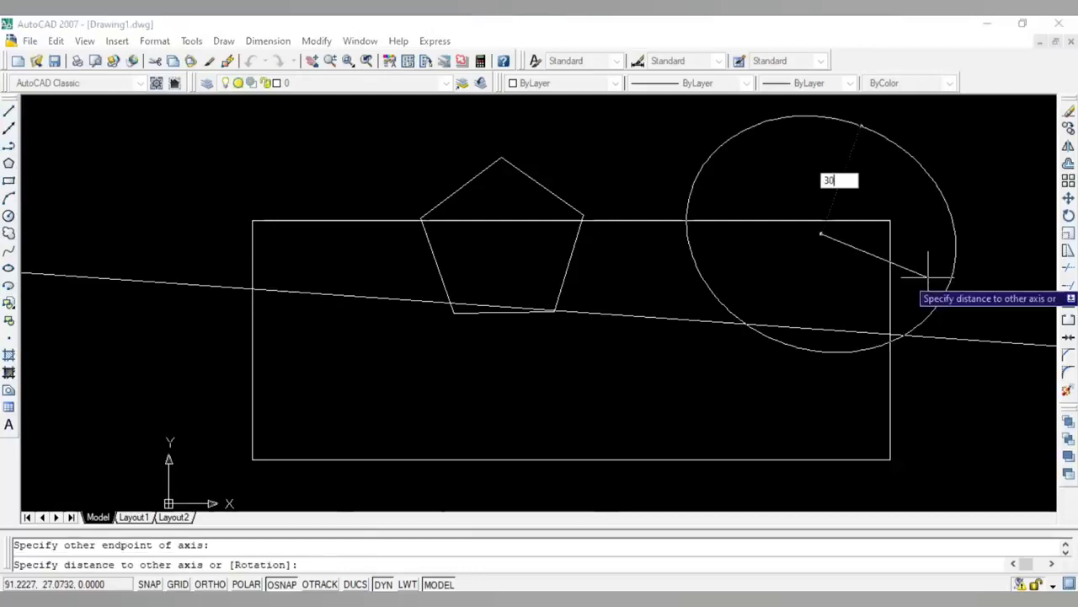
key(Return)
click(936, 320)
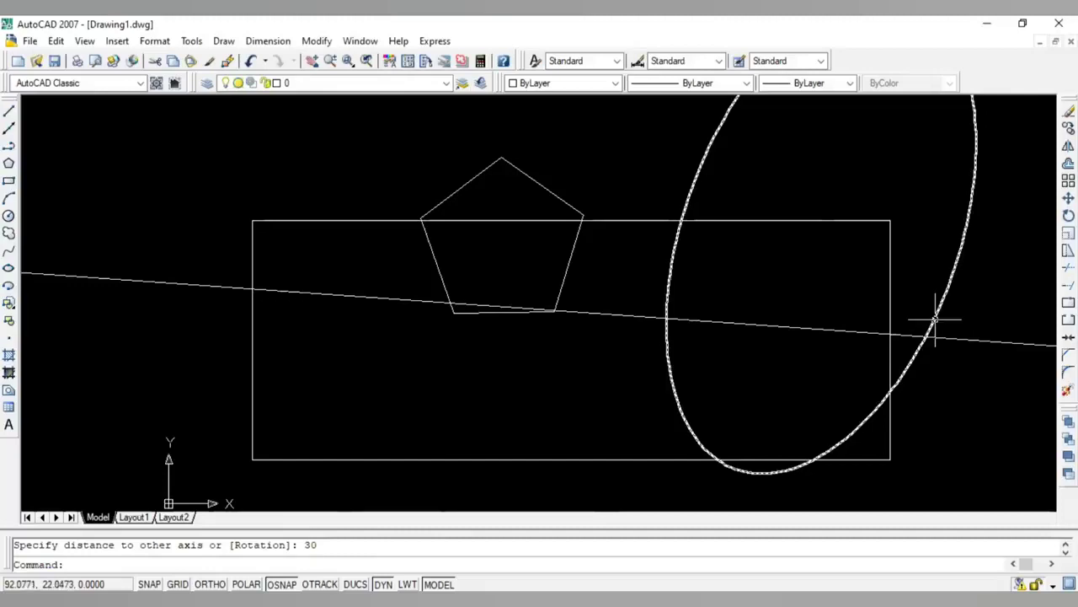
Move the ellipse left over the rectangle, then shift the pentagon and ellipse right
click(821, 234)
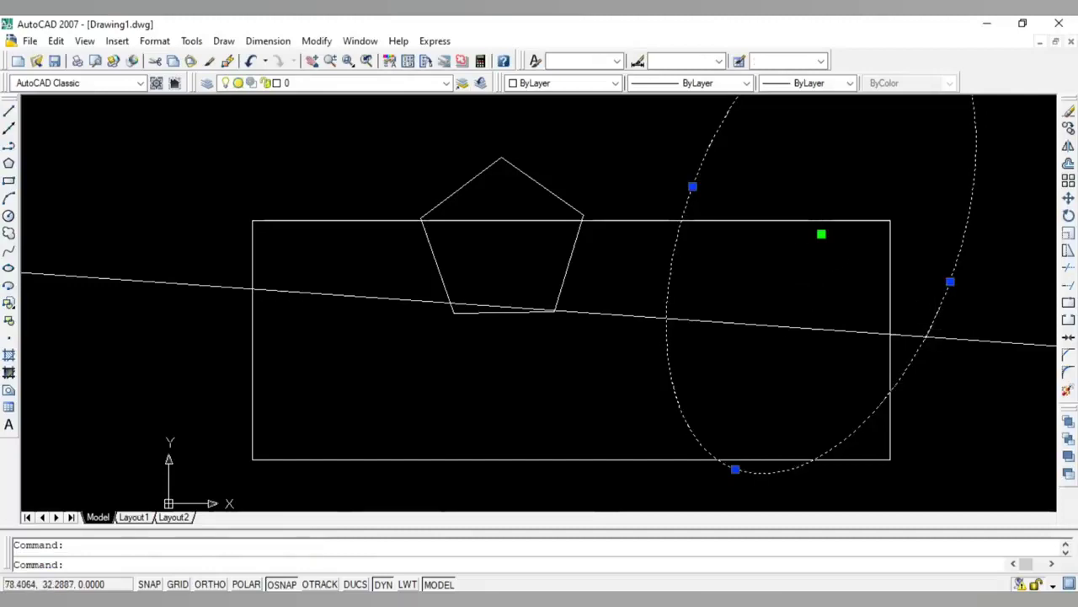
click(401, 274)
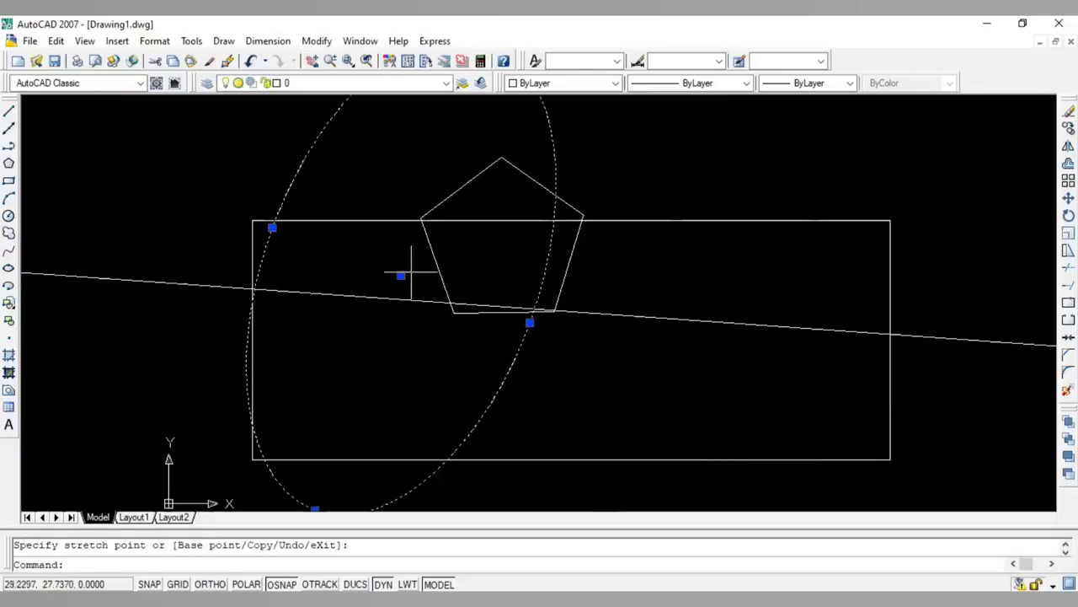
click(510, 163)
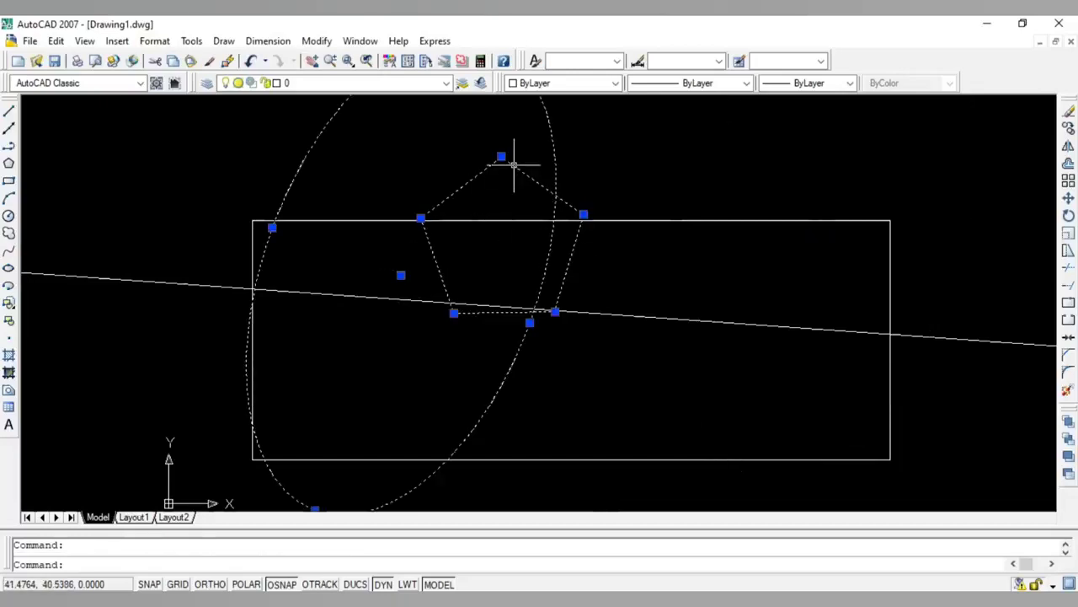
click(506, 239)
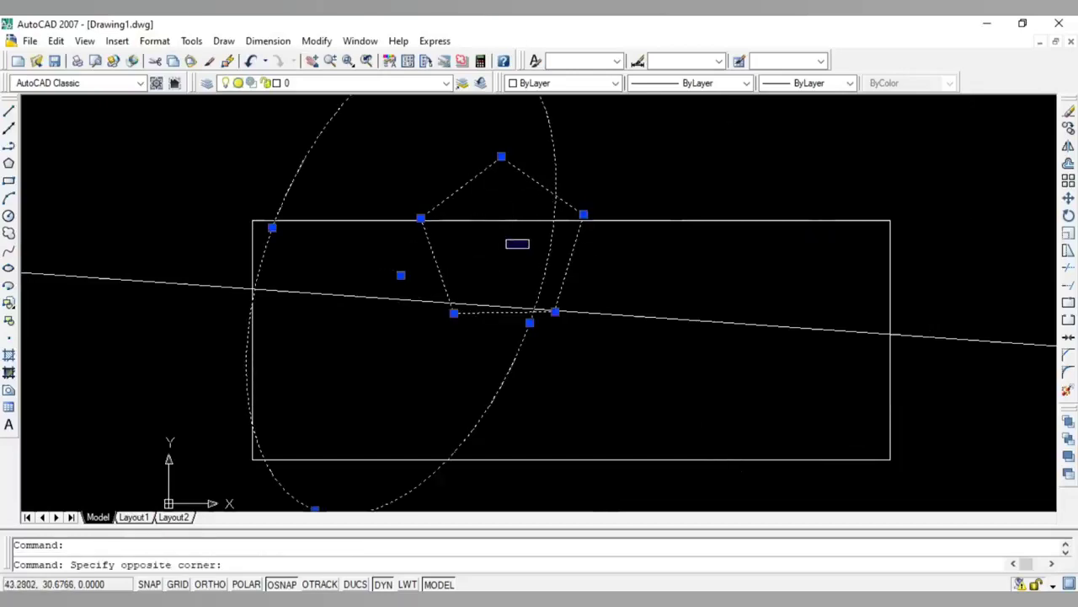
click(530, 250)
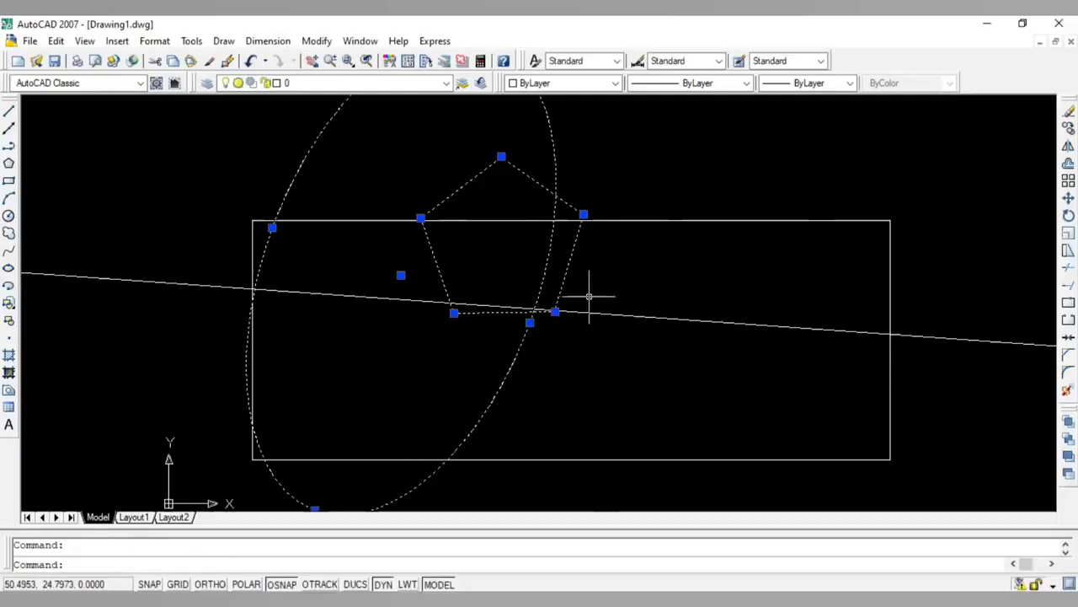
drag(589, 295, 914, 311)
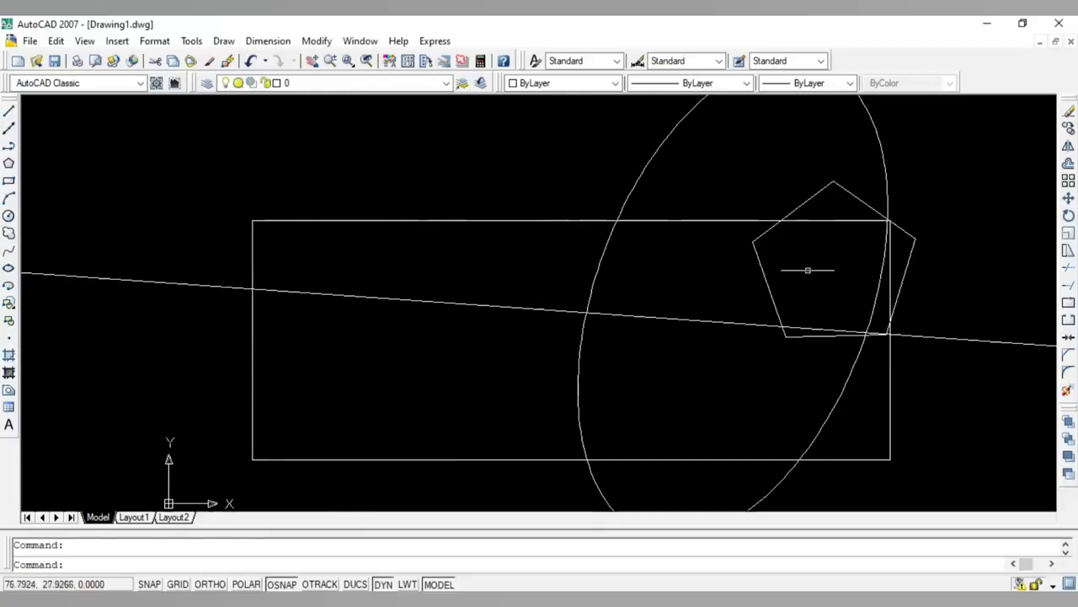
Copy the pentagon left over the rectangle, then erase every object
click(764, 274)
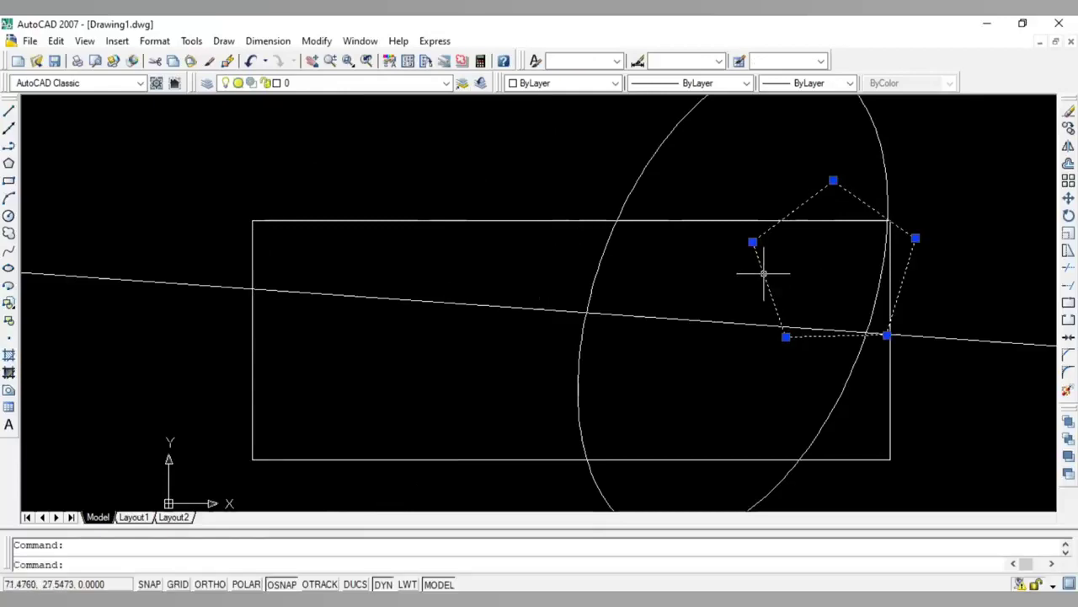
ctrl+drag(764, 274, 293, 270)
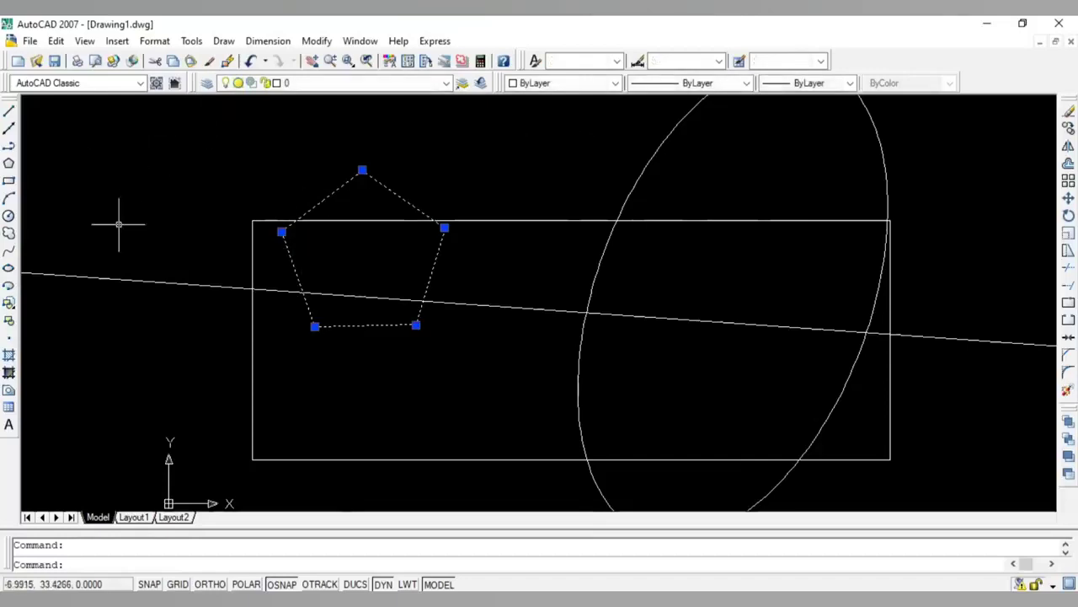
key(ctrl+a)
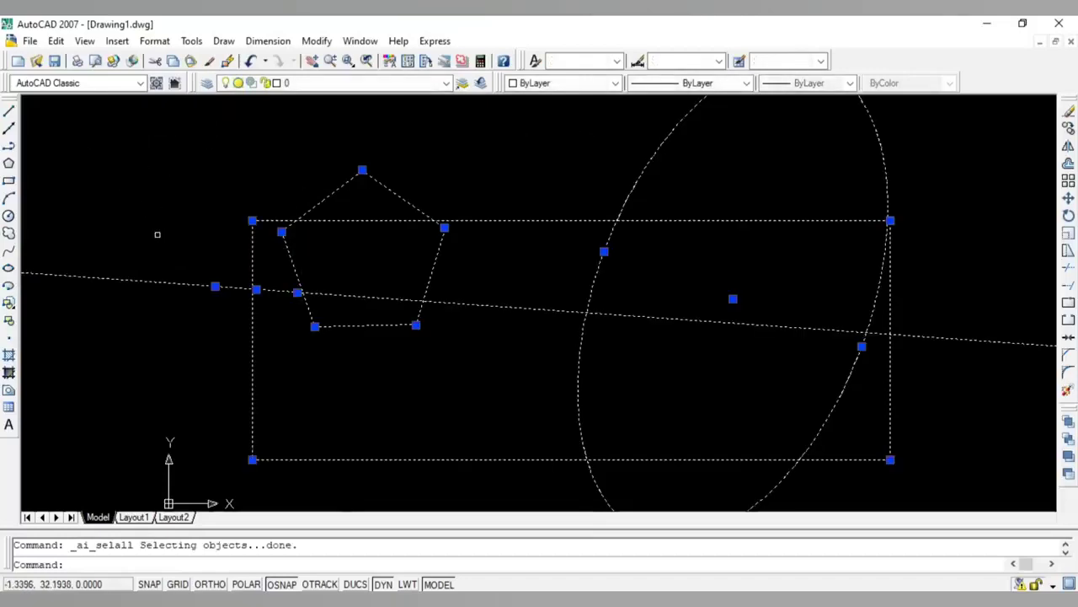
key(Delete)
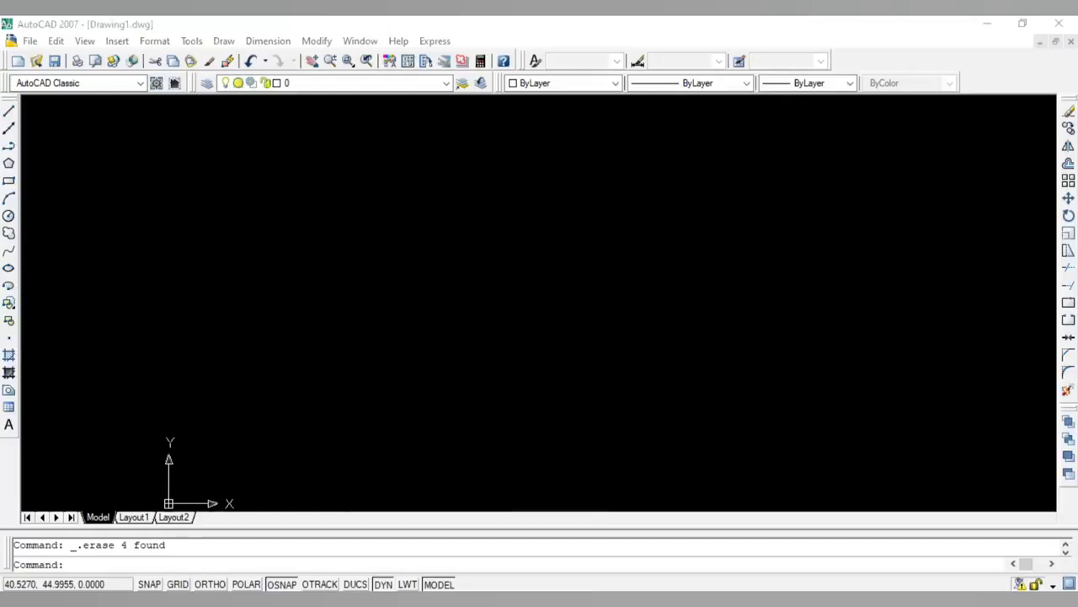
Draw a rectangle from two picked corner points
click(9, 187)
click(10, 184)
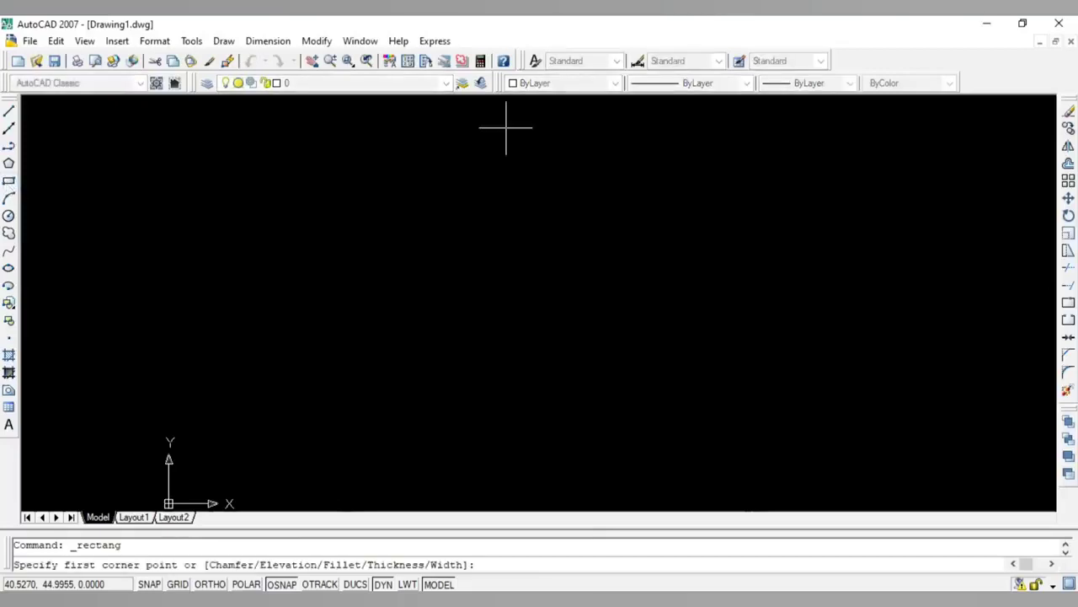
click(170, 363)
click(599, 221)
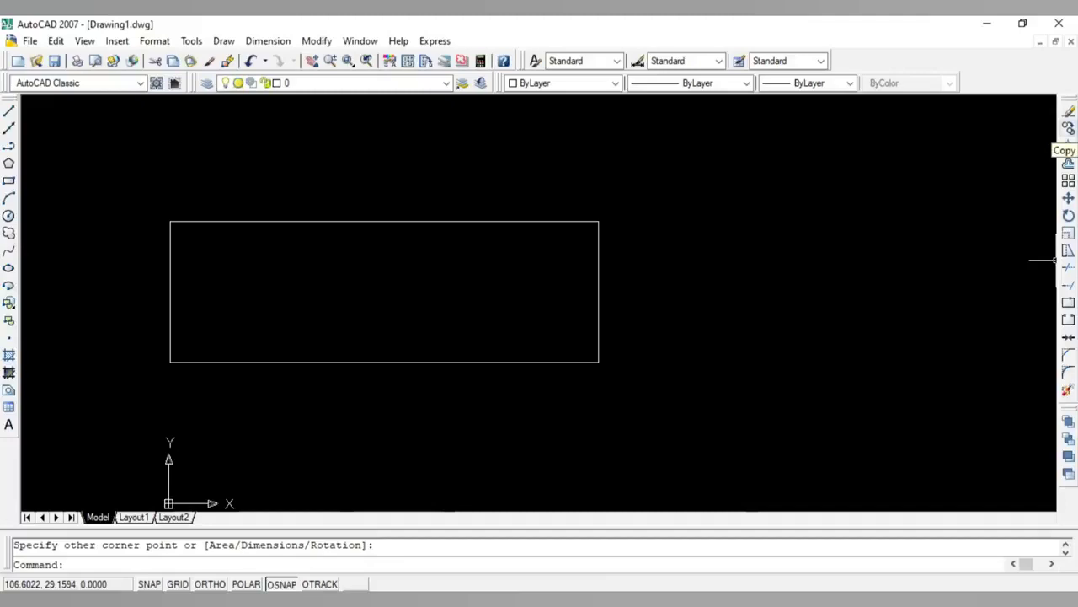
Copy the rectangle to a slightly offset position, then erase all objects
click(1068, 129)
click(355, 221)
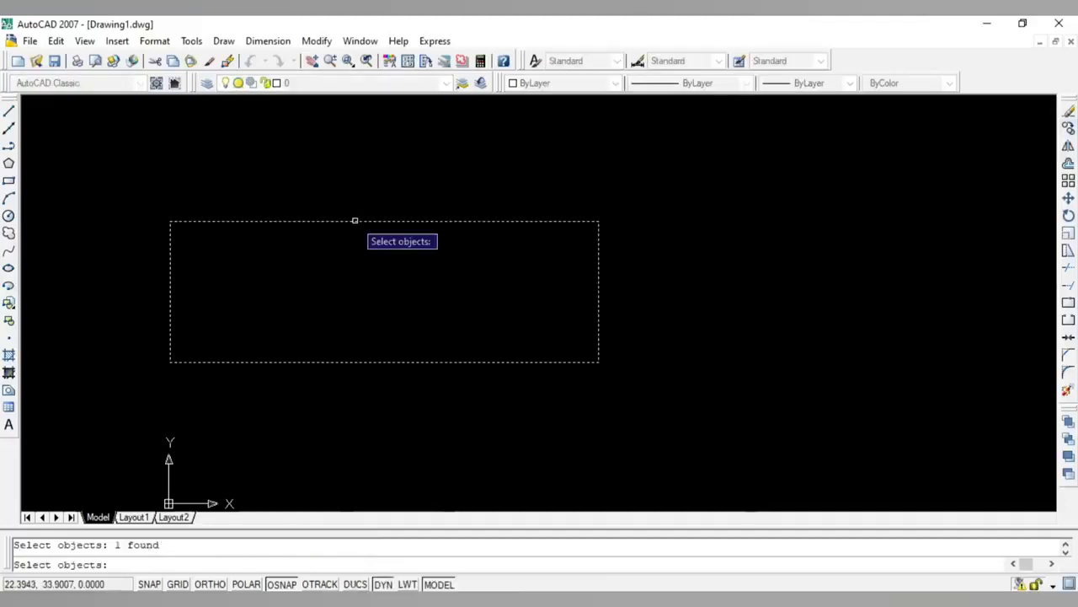
key(Return)
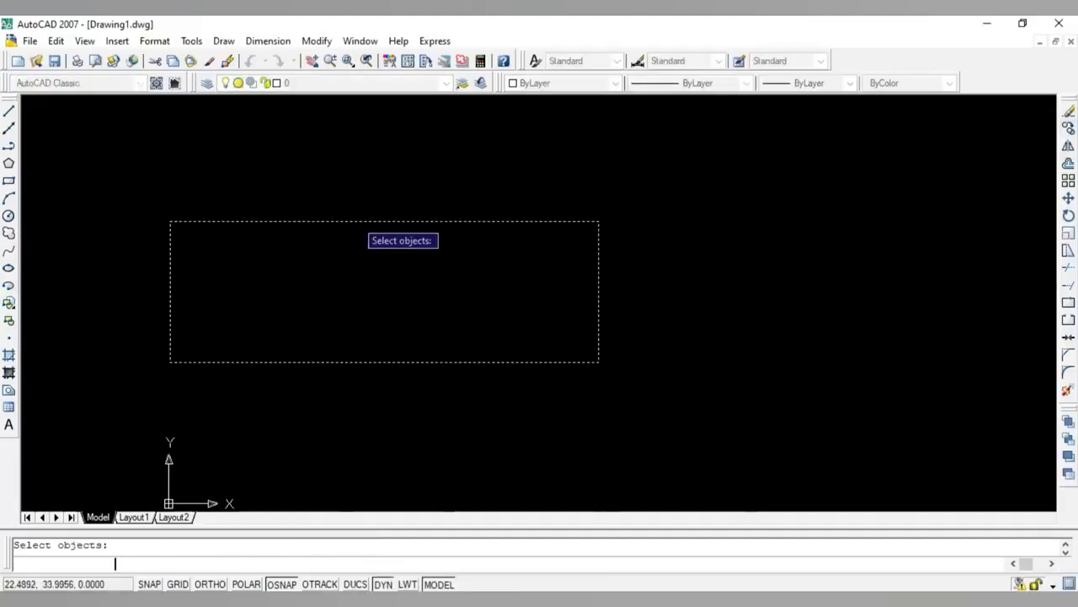
key(Return)
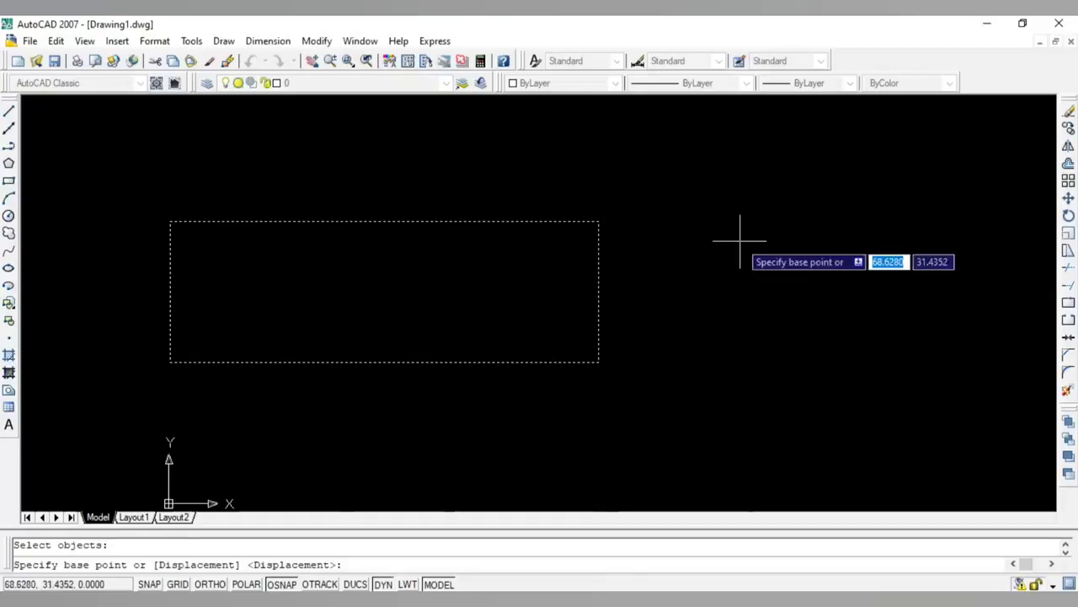
click(740, 241)
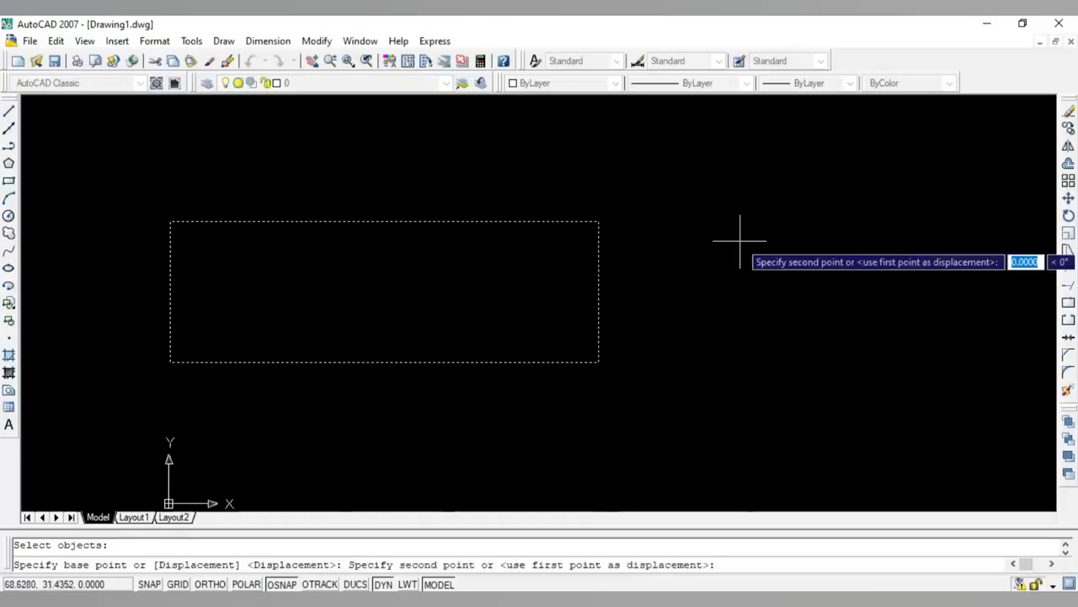
click(750, 247)
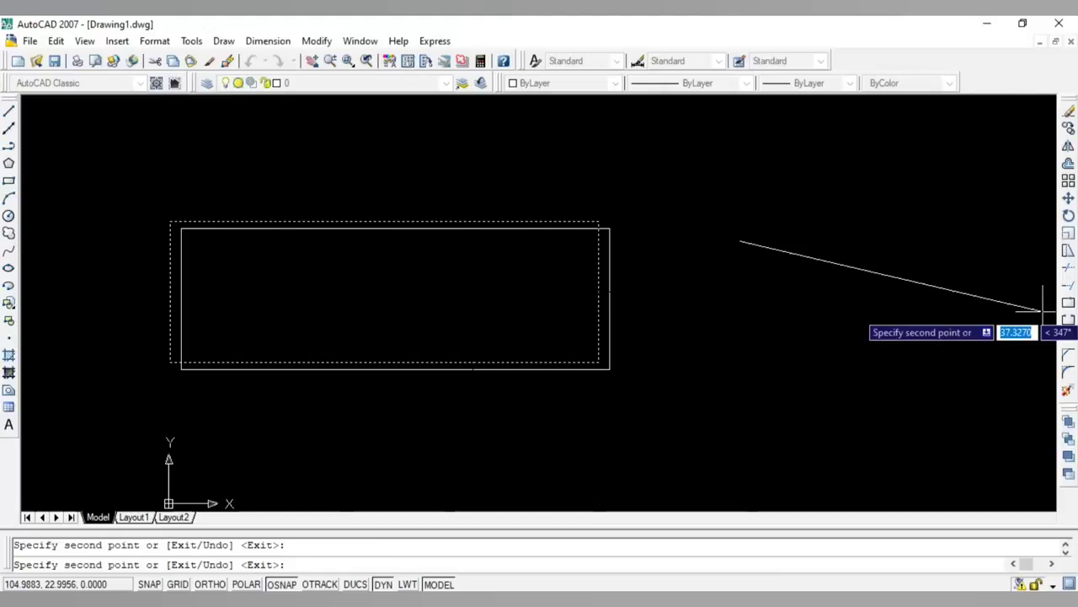
key(Escape)
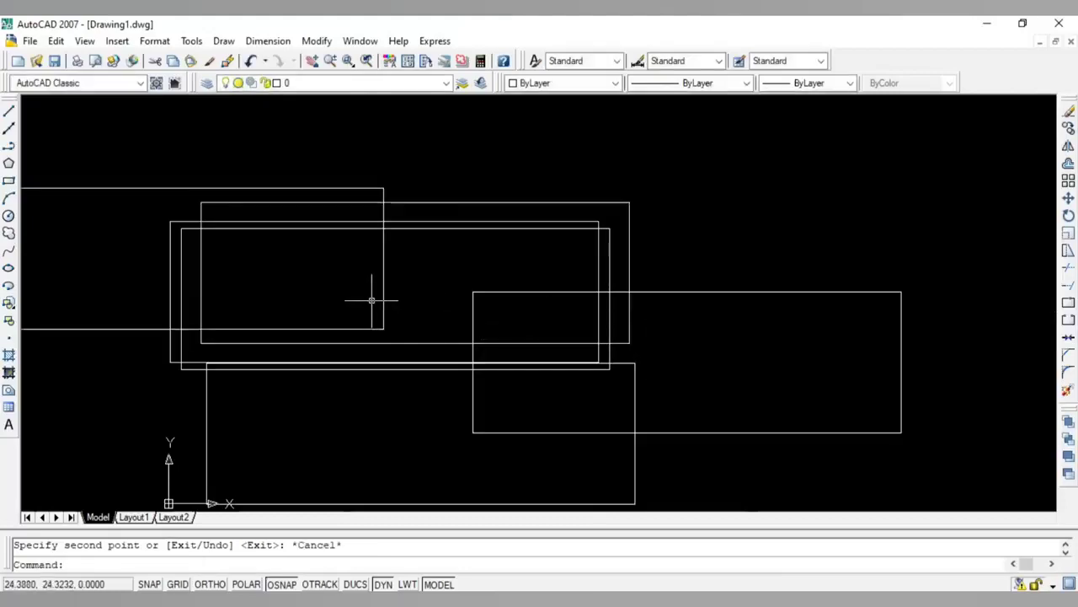
key(ctrl+a)
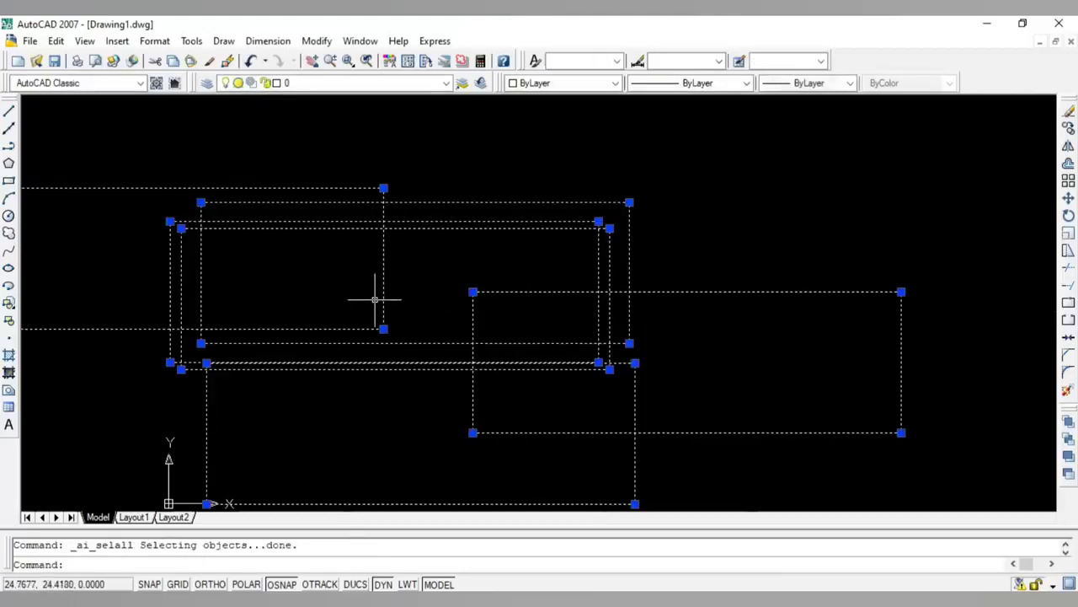
key(Delete)
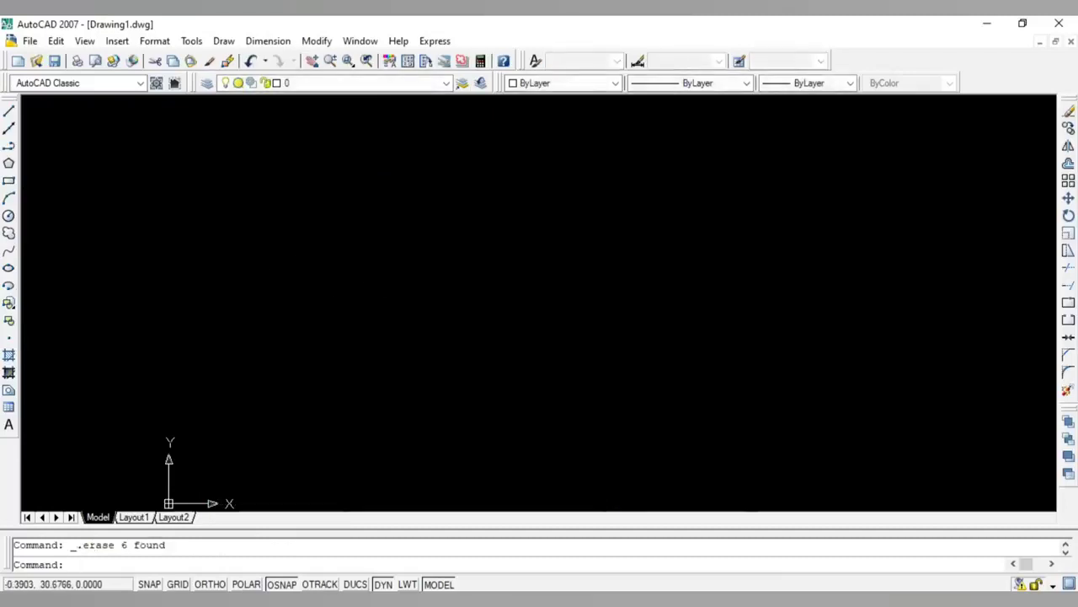
Draw a wide rectangle in the middle of the drawing
click(9, 180)
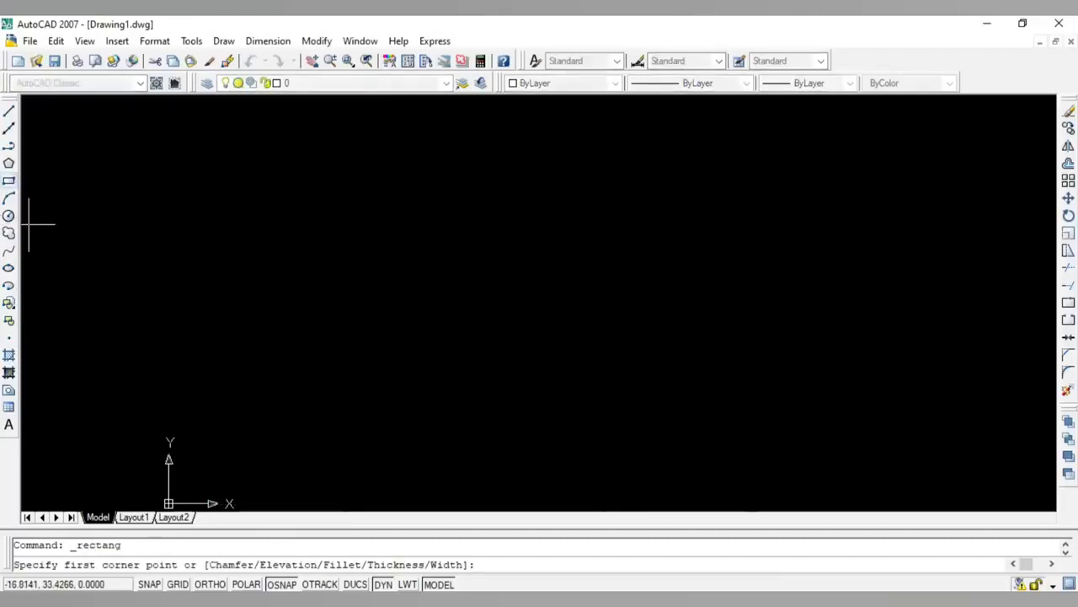
click(245, 223)
click(724, 371)
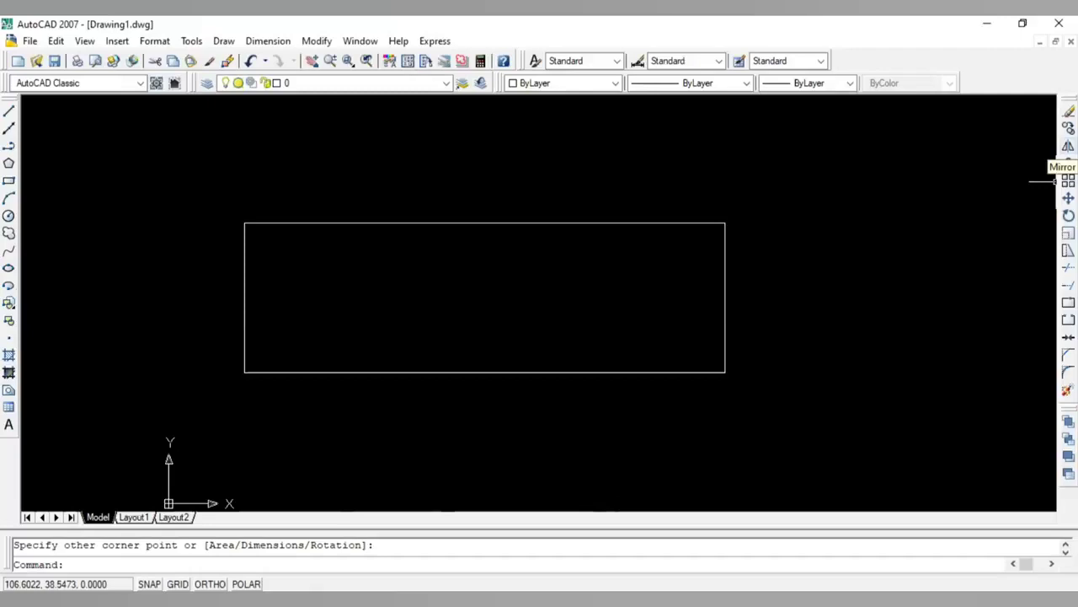
Try mirroring the rectangle along a diagonal line, then cancel the mirror
click(1055, 179)
click(525, 223)
key(Return)
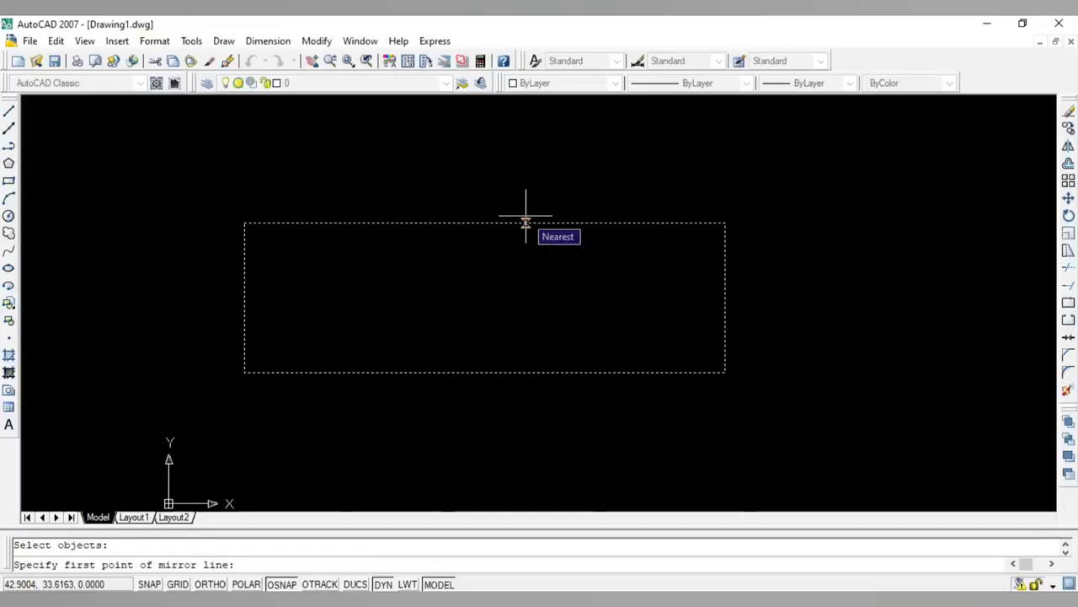
click(526, 222)
click(738, 429)
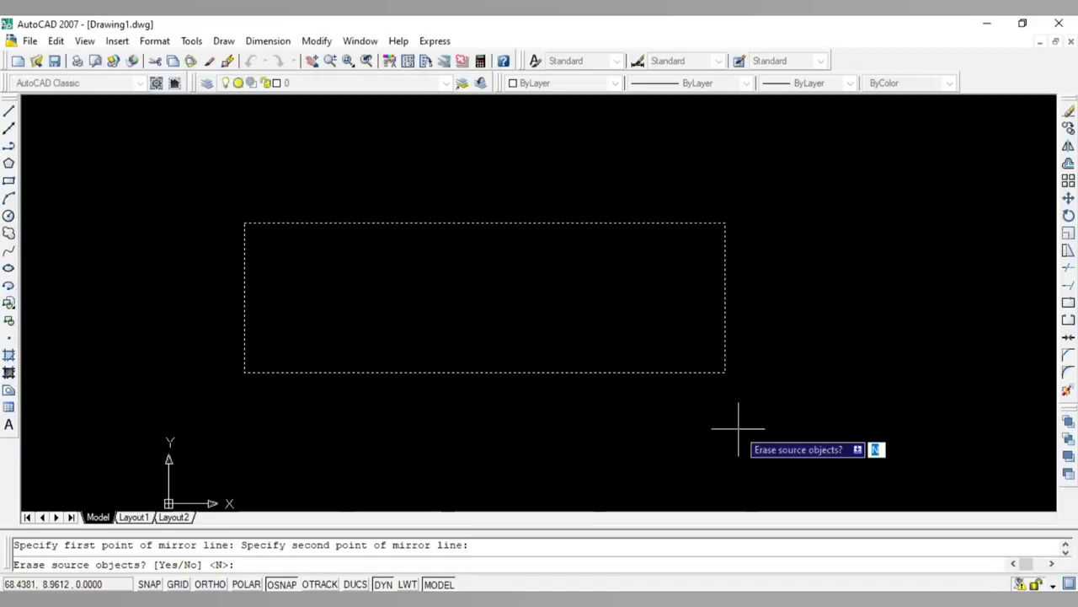
key(Escape)
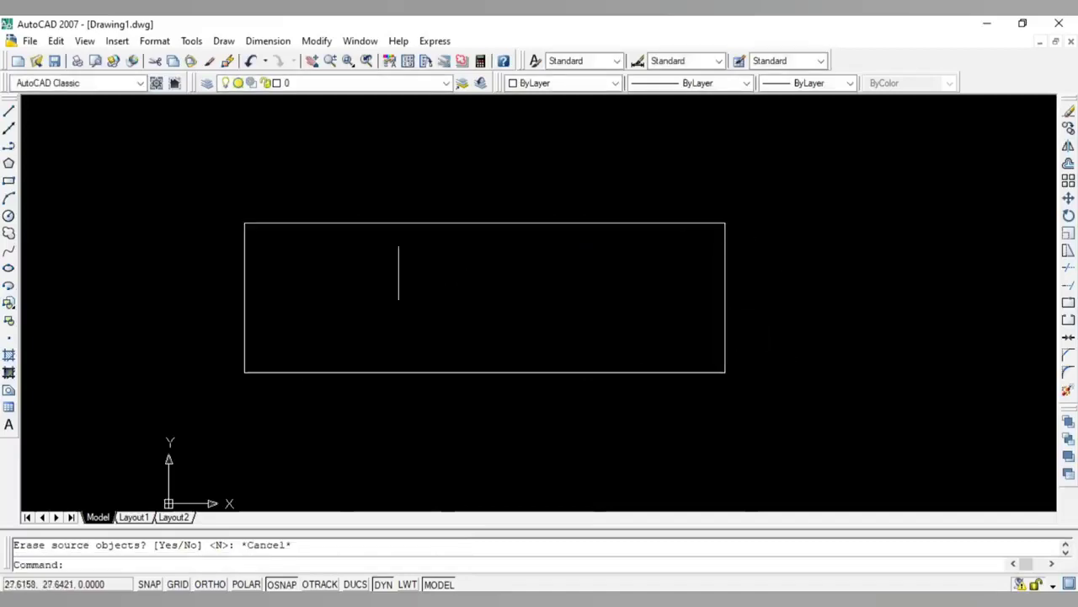
Mirror the rectangle, keeping the original, which produces a tilted copy
click(1069, 145)
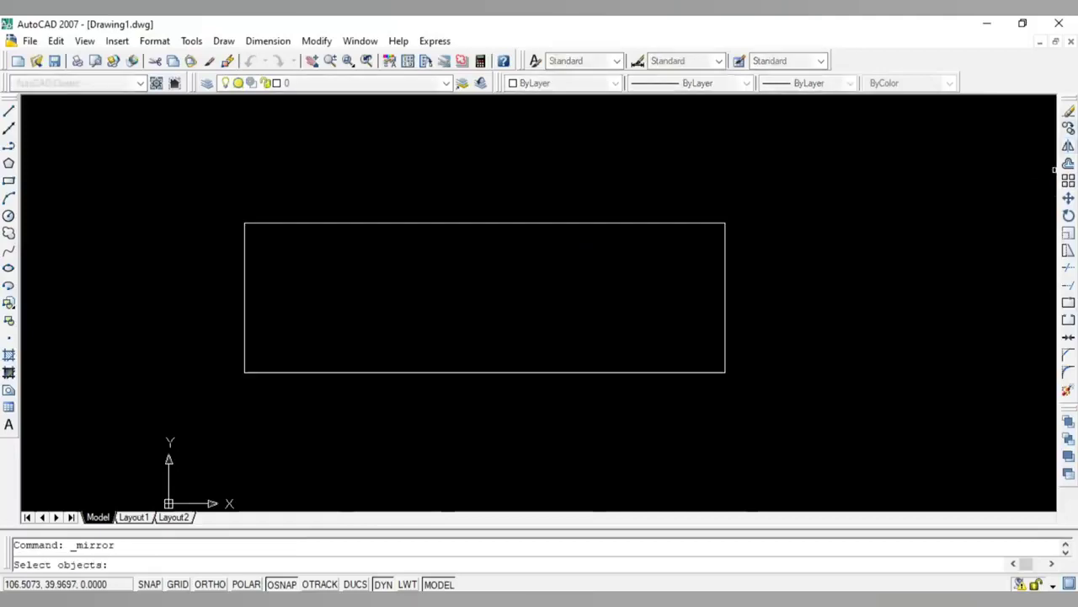
click(577, 222)
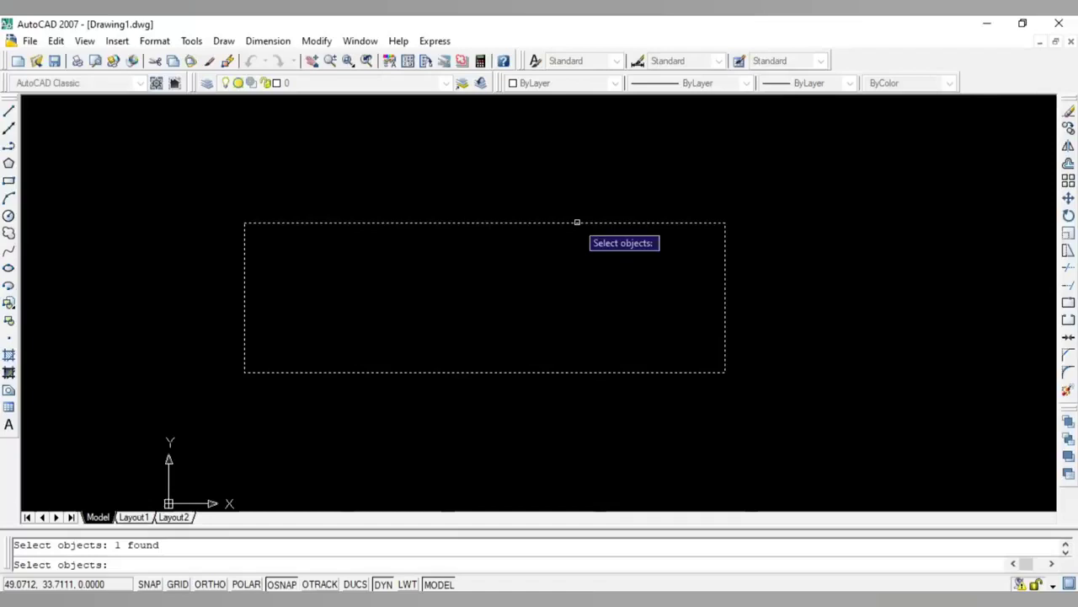
key(Return)
click(740, 194)
click(743, 248)
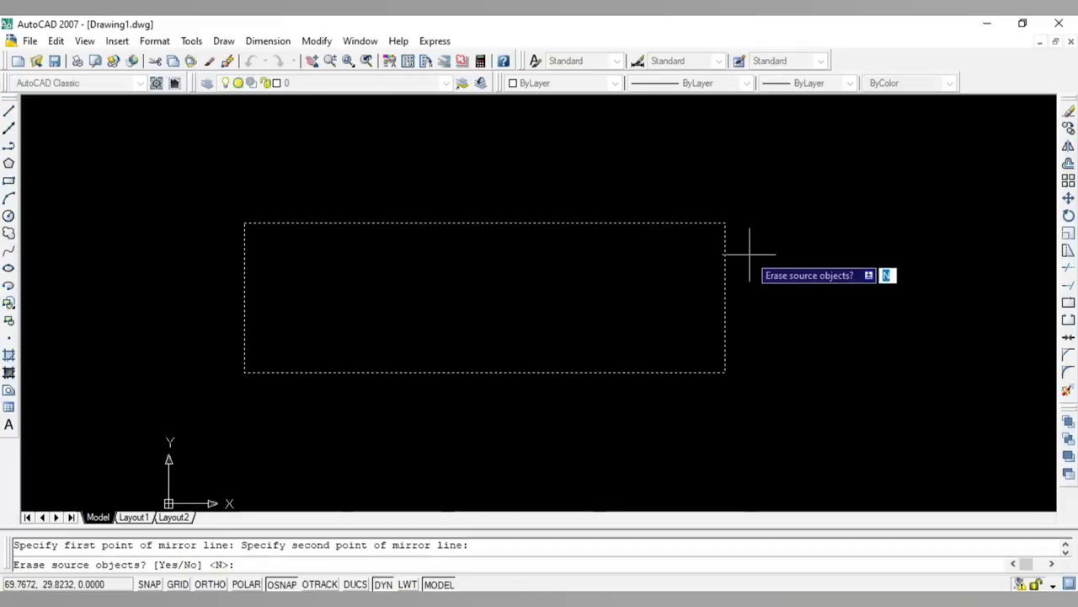
key(Return)
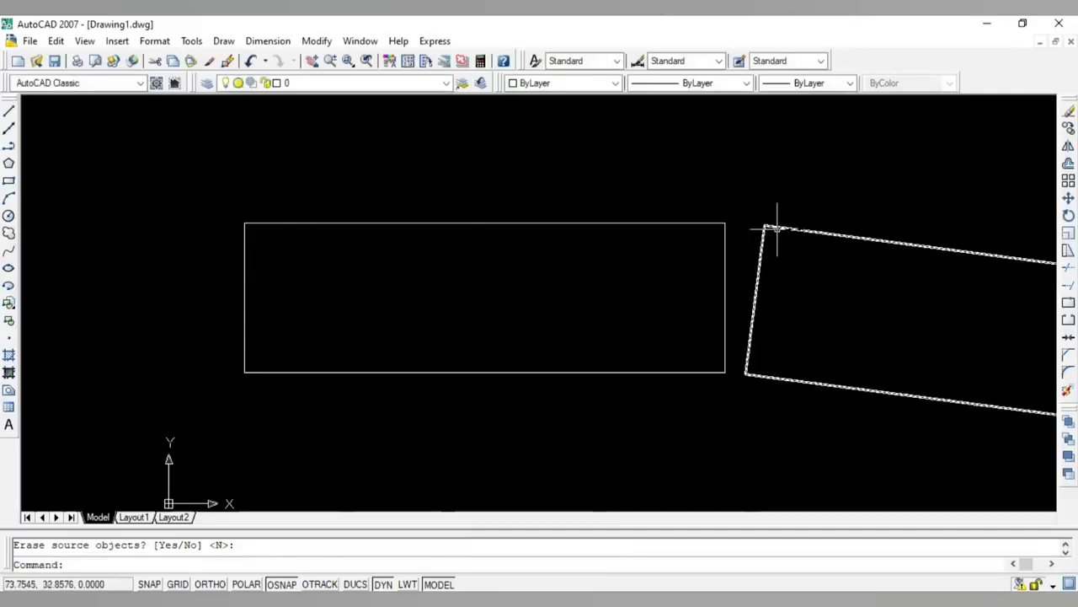
Select the tilted mirrored rectangle and delete it
click(921, 244)
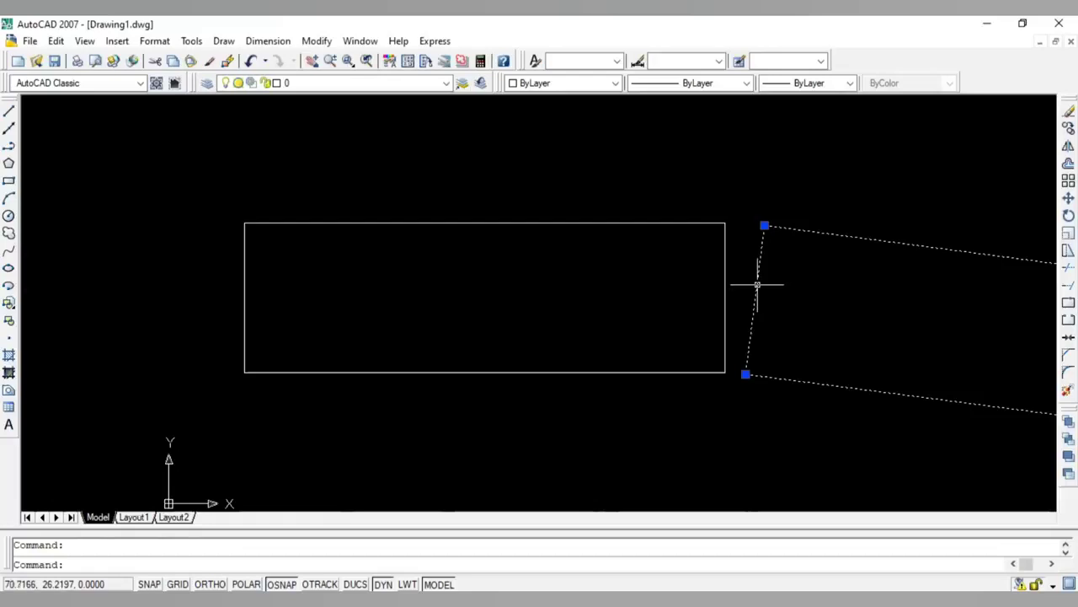
drag(761, 285, 418, 278)
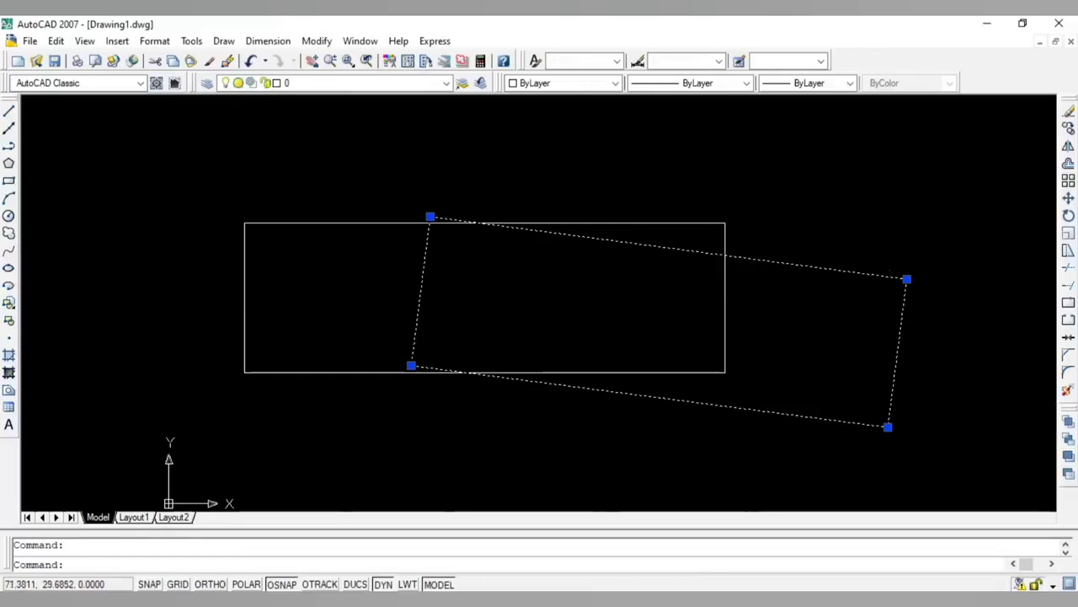
key(Delete)
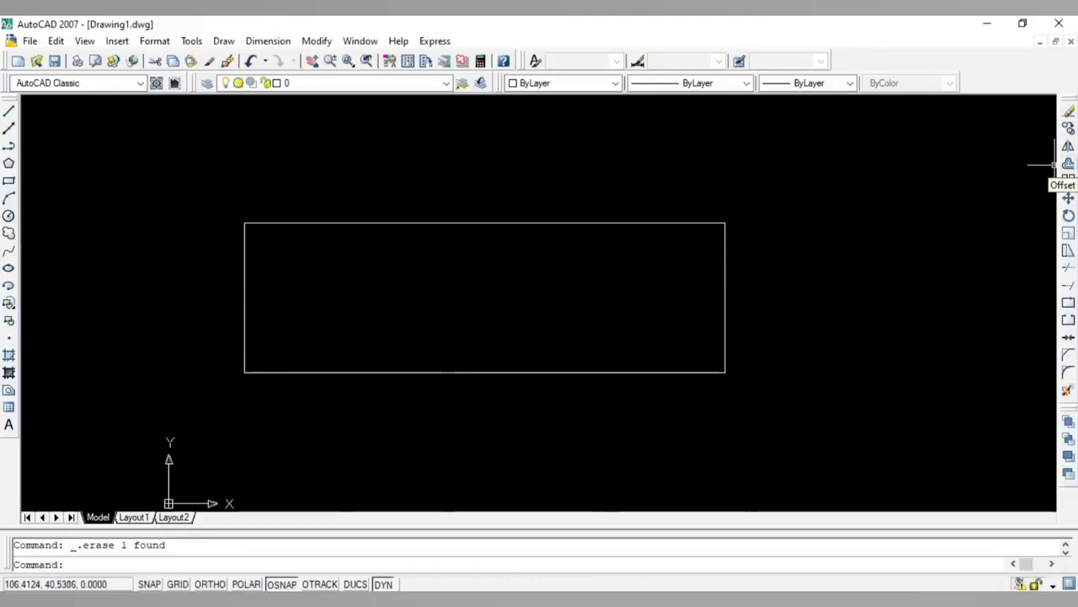
Offset the rectangle by 5 to create one copy inside and one outside
click(1067, 164)
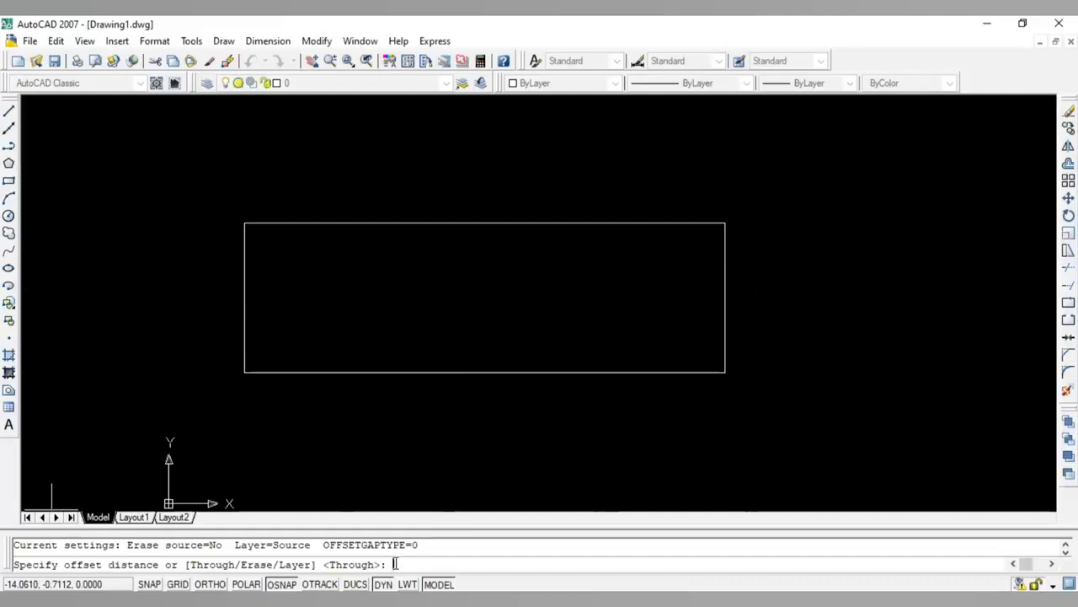
text(5)
key(Return)
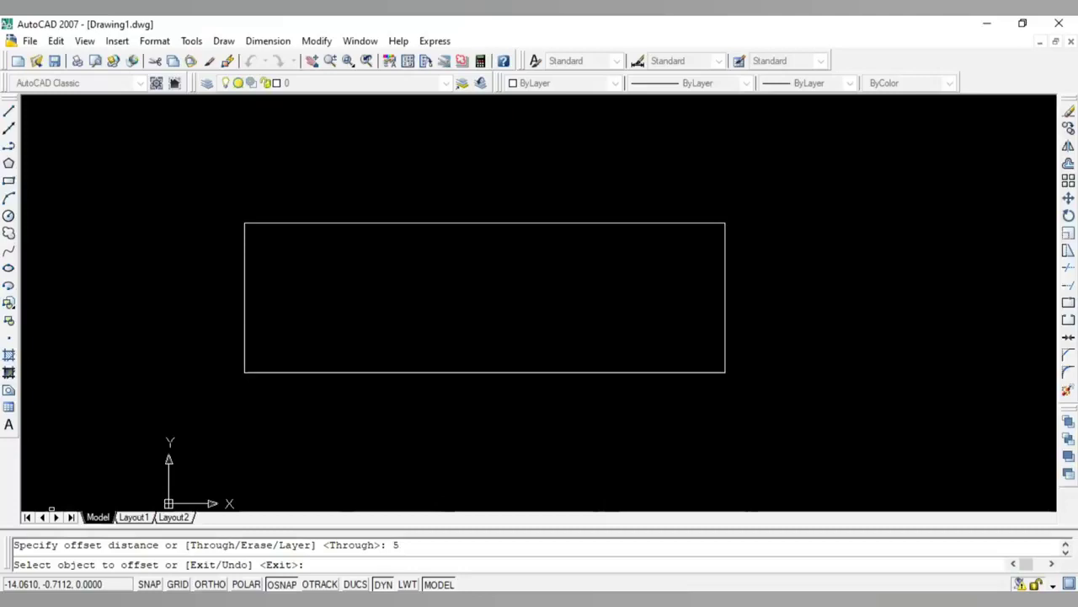
click(289, 503)
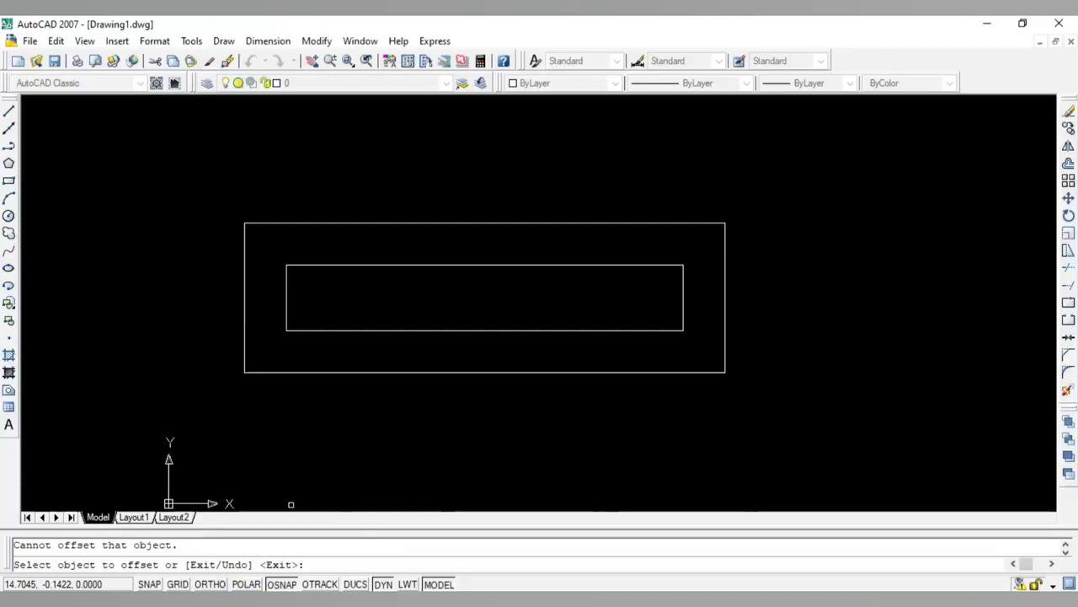
click(291, 413)
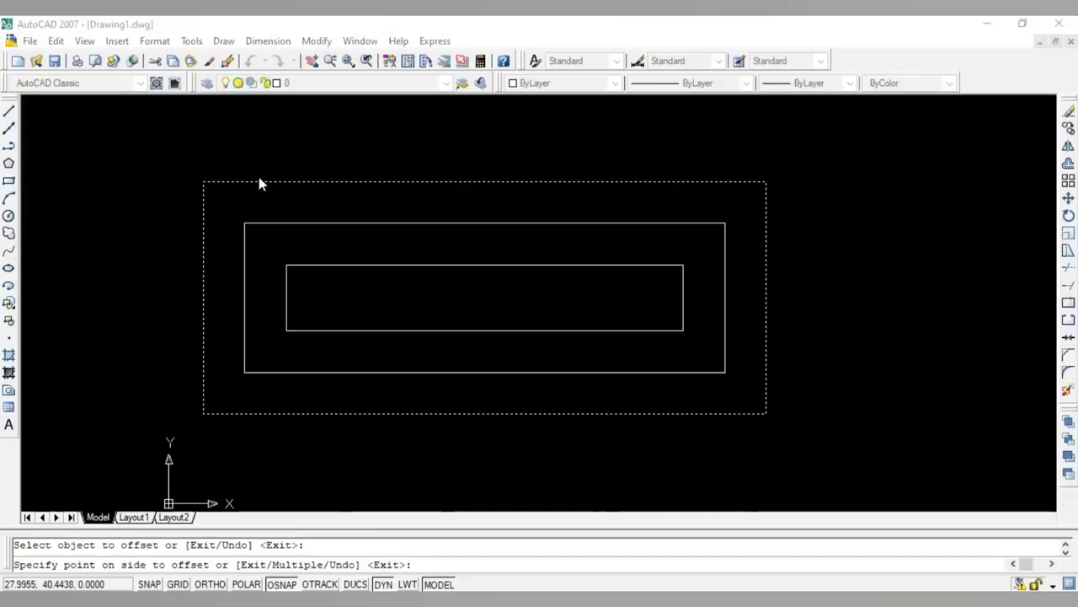
key(Escape)
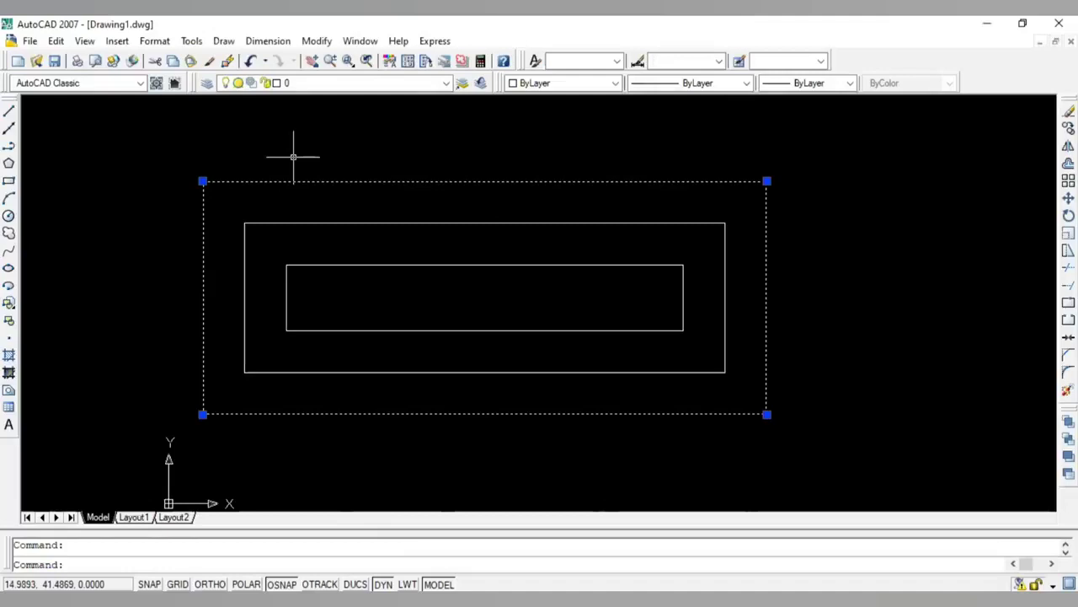
key(Escape)
click(1068, 163)
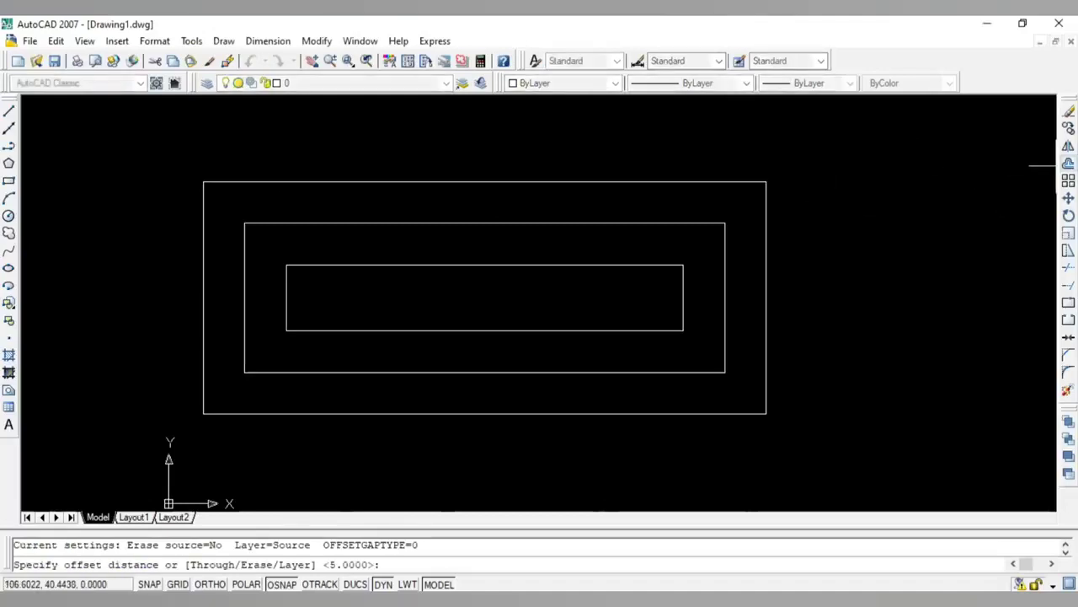
Set the offset distance to 2 for the additional nested rectangles
text(2)
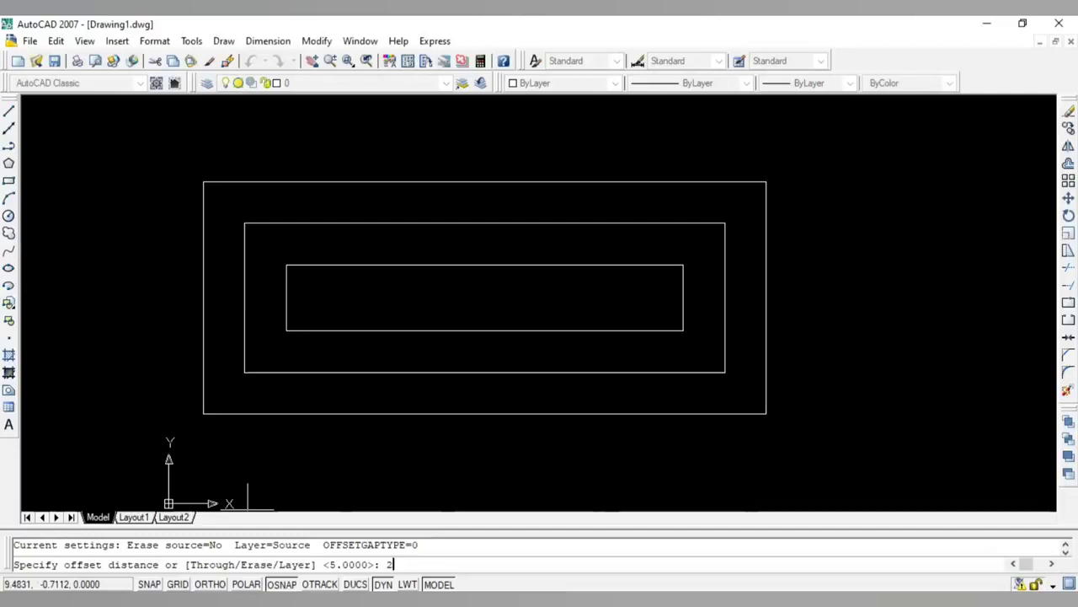
key(Return)
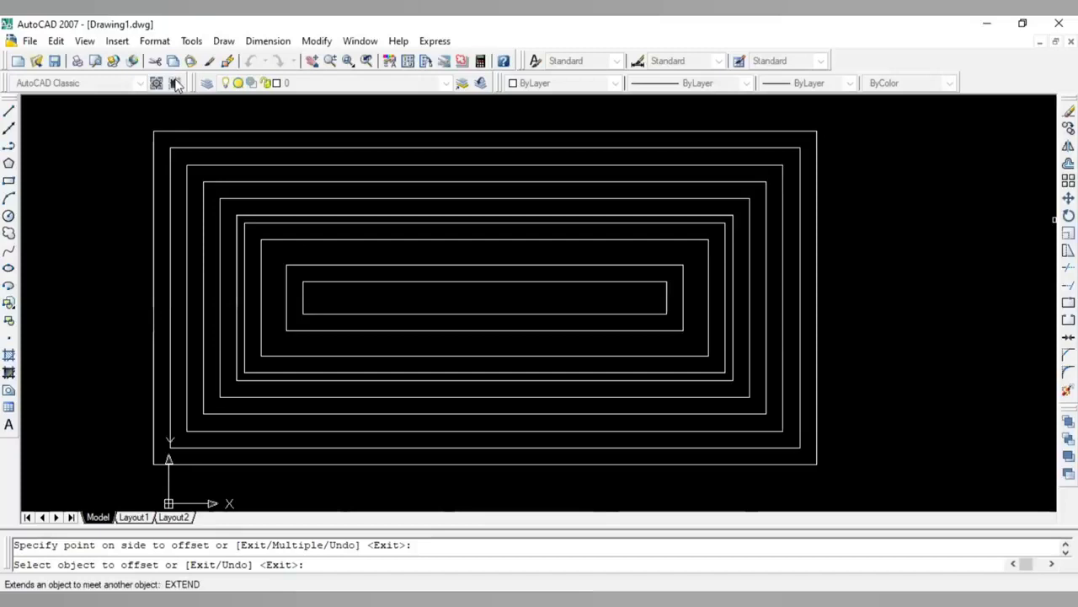
Begin a line right of the rectangles with Ortho mode turned on
click(10, 111)
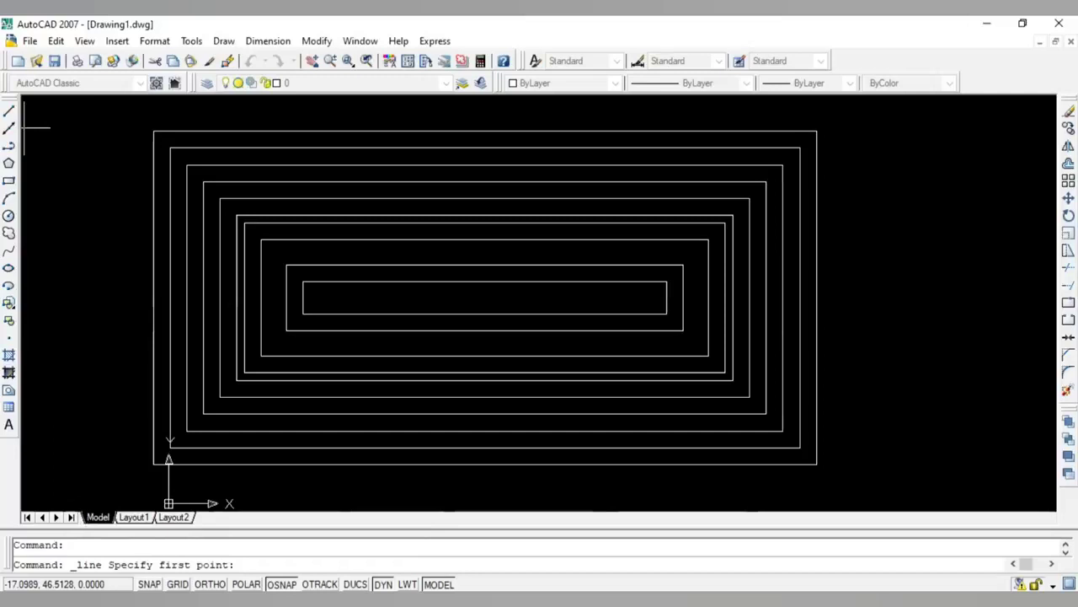
click(839, 266)
key(F8)
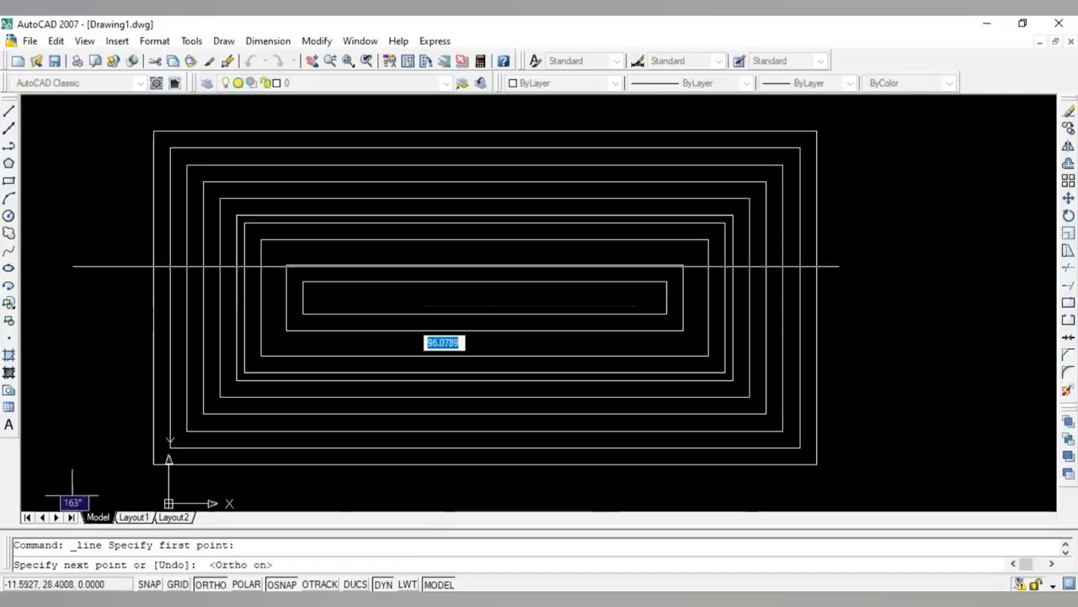
Finish the horizontal line, then start a TR trim and cancel it
click(1033, 354)
key(Escape)
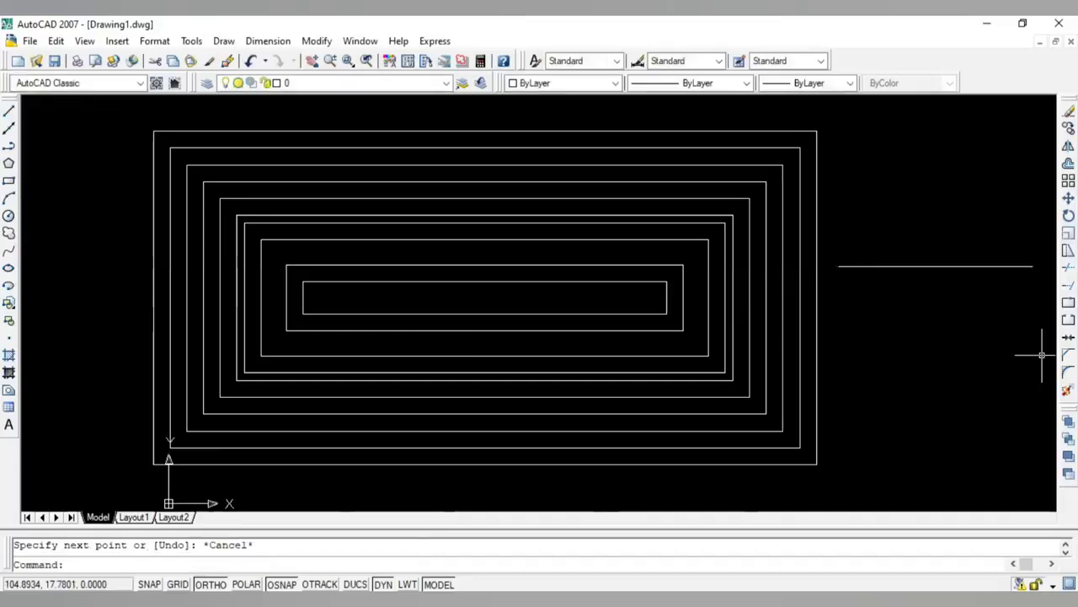
text(tr)
key(Return)
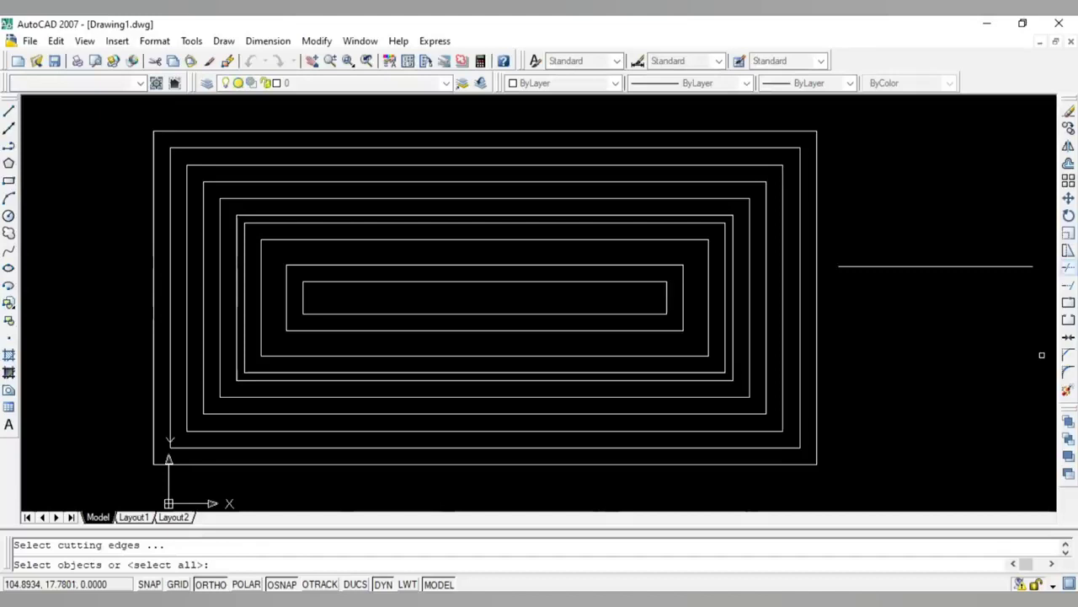
click(911, 267)
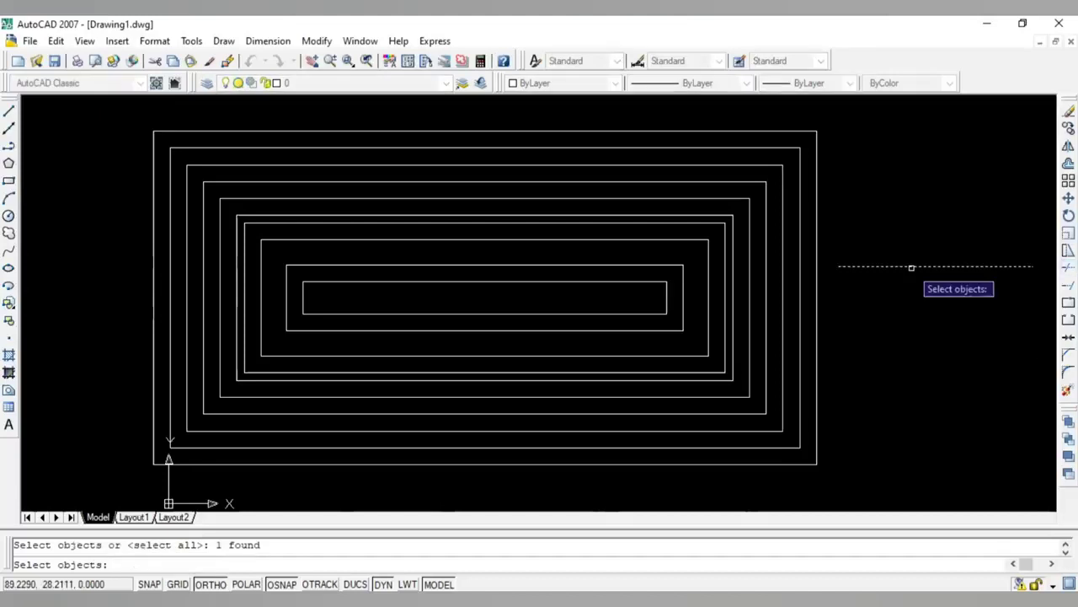
key(Escape)
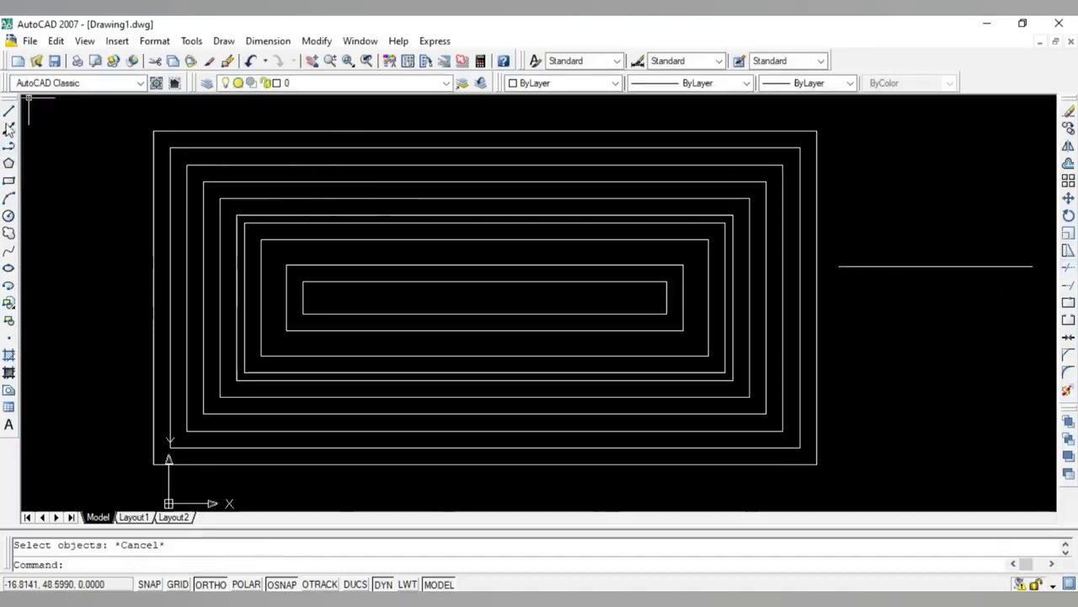
Draw a vertical line crossing the horizontal one
click(8, 114)
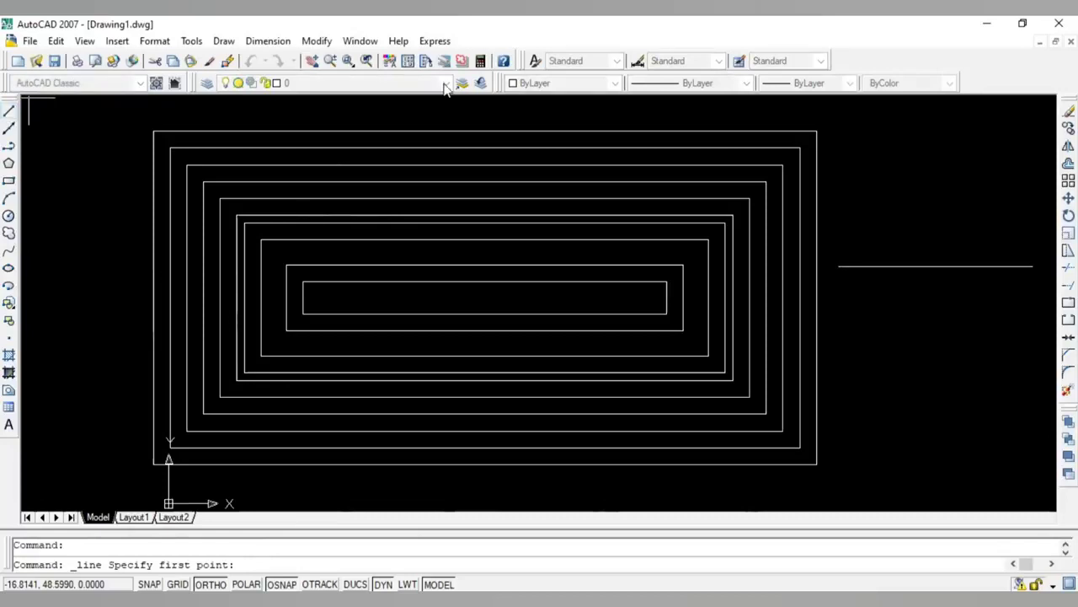
click(939, 266)
key(Escape)
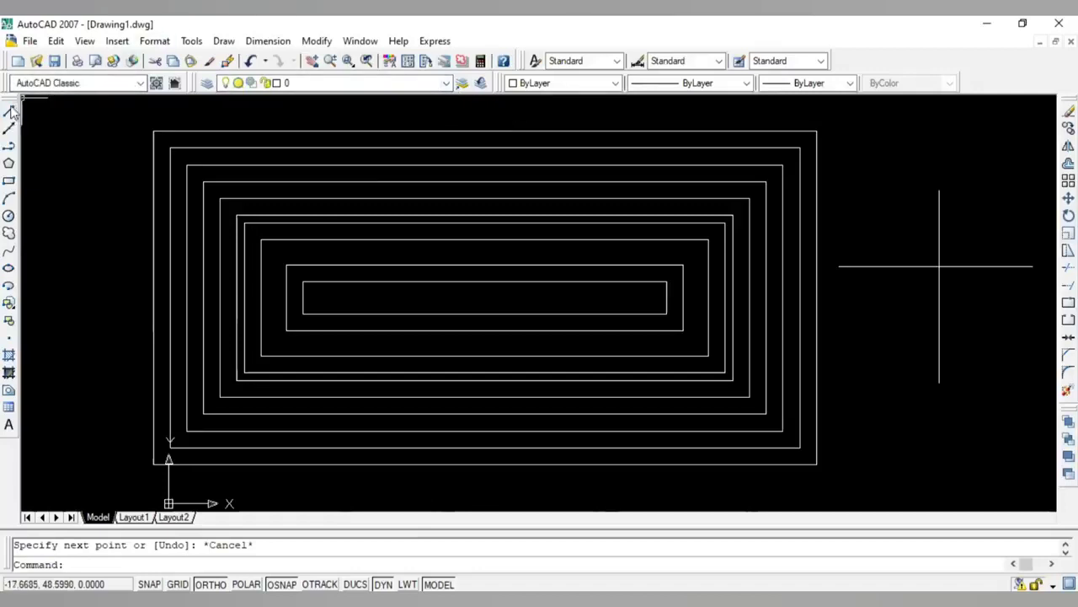
click(9, 216)
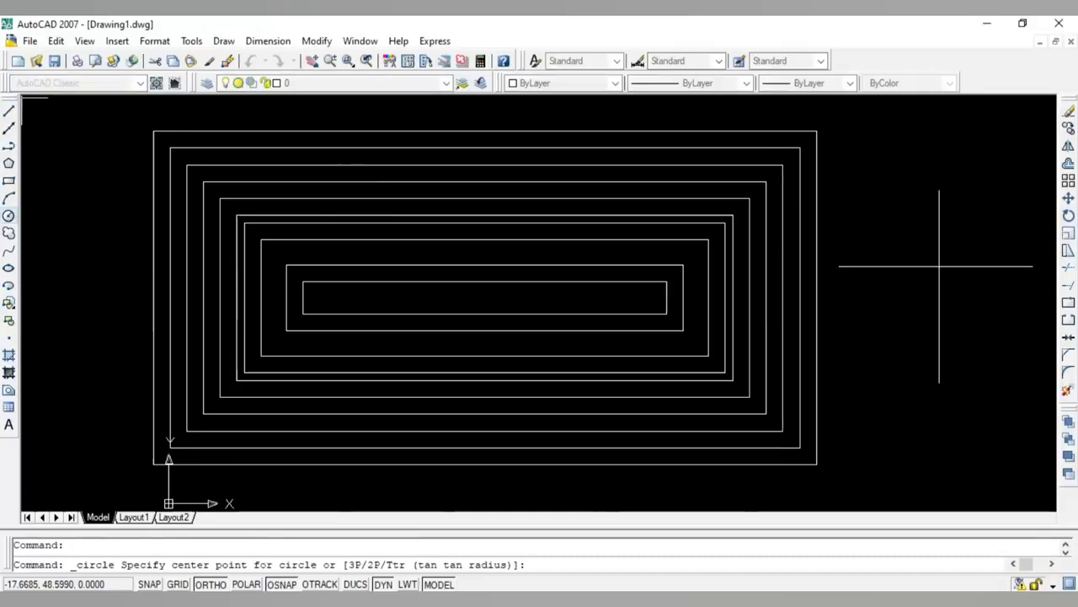
Draw a circle and move its centre onto the intersection of the two lines
click(927, 233)
click(960, 264)
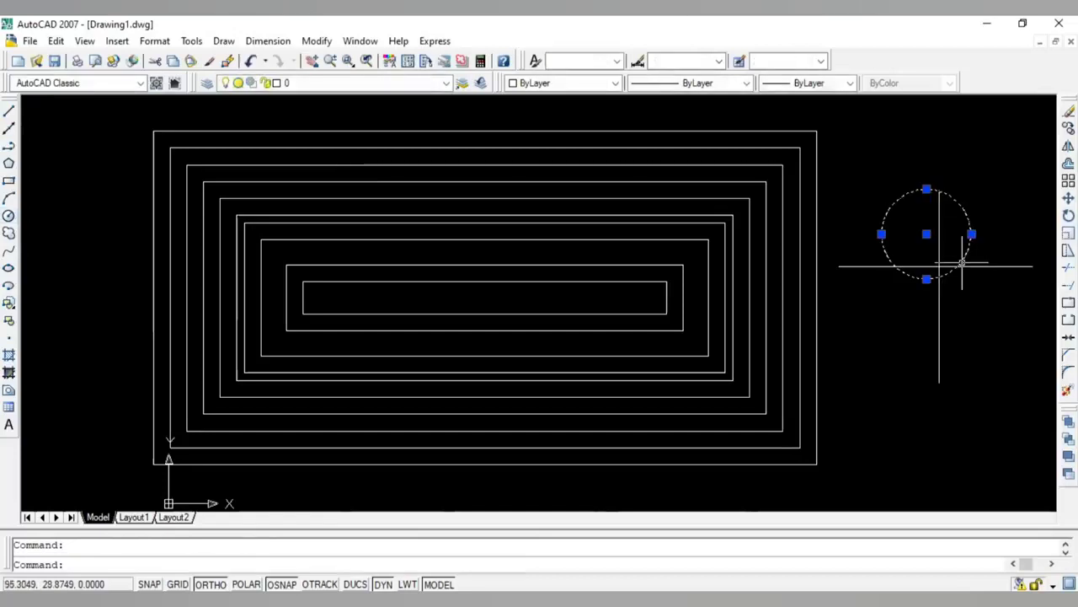
click(976, 305)
click(927, 233)
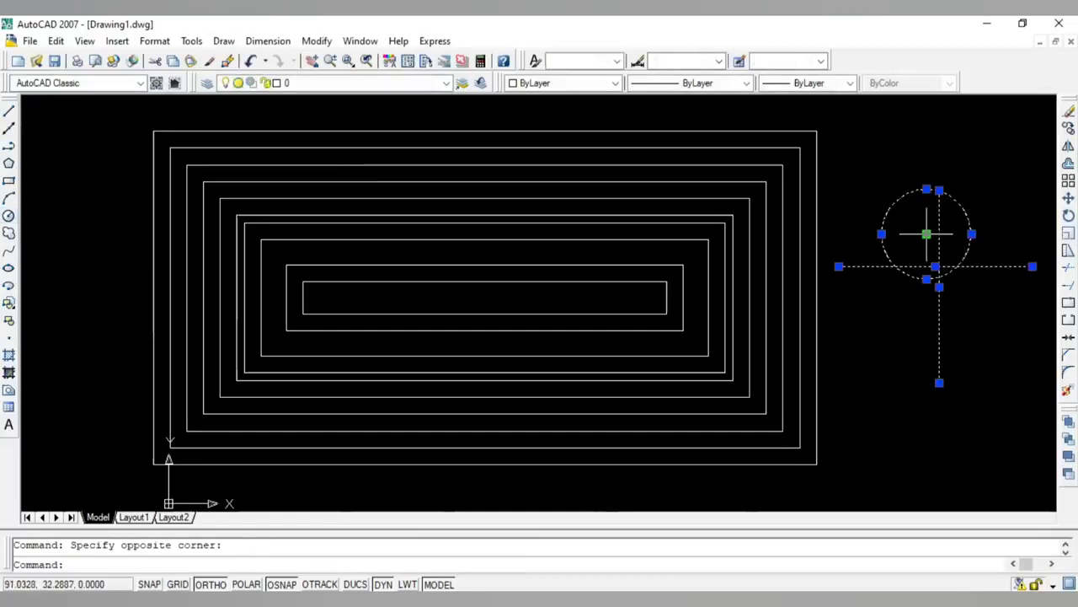
click(927, 234)
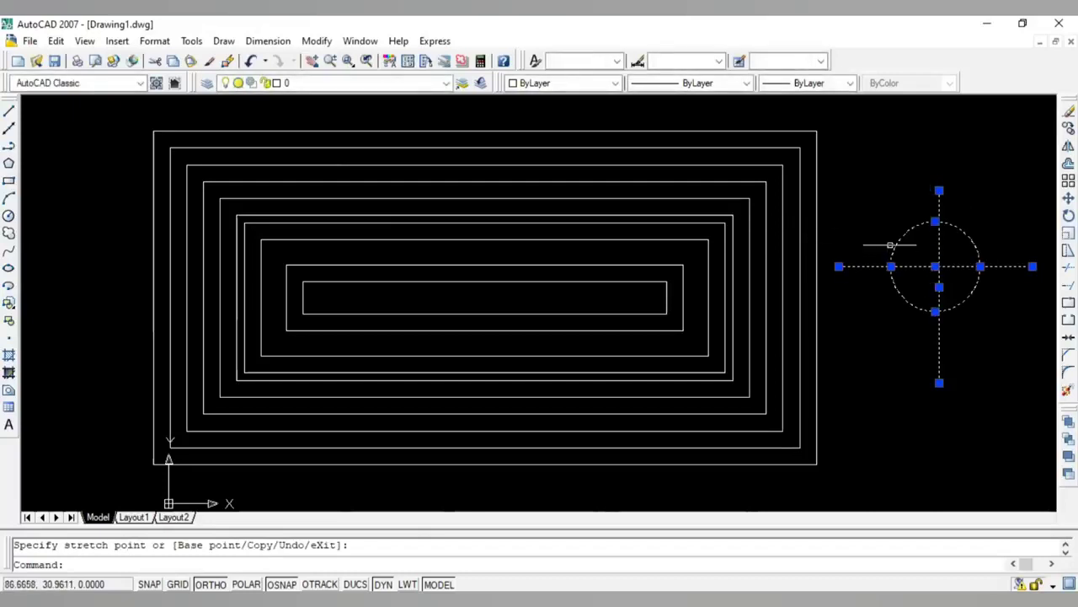
key(Escape)
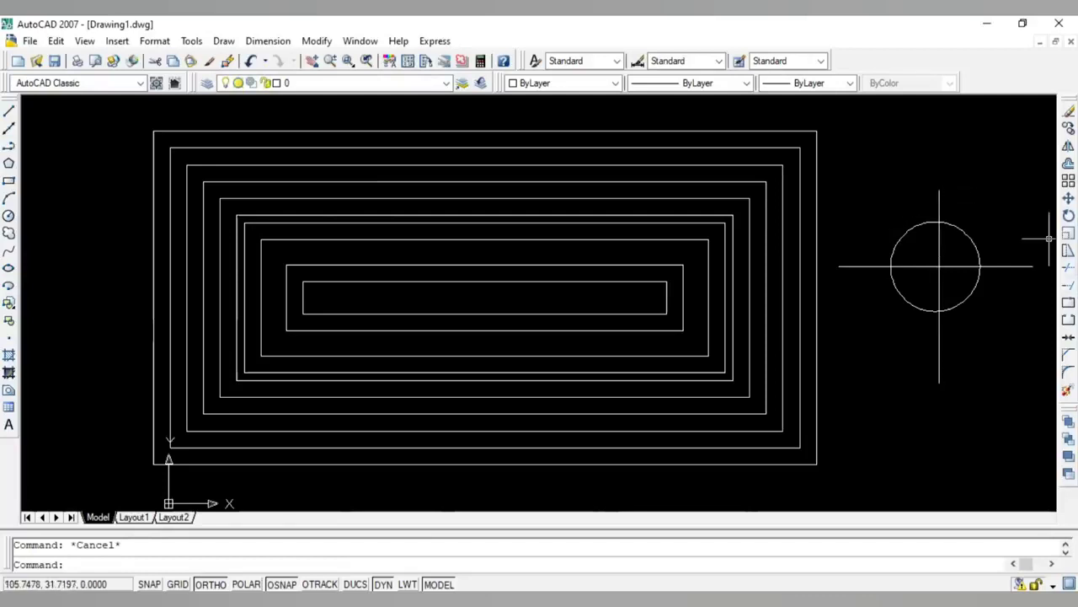
Attempt trimming with the circle as cutting edge several times, cancelling each attempt
click(1068, 268)
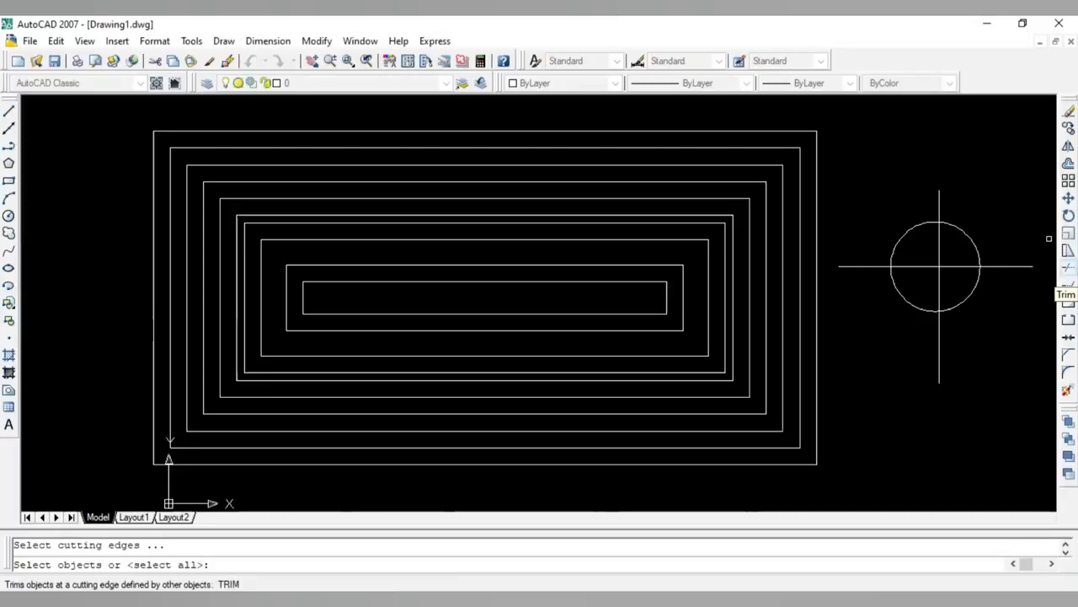
click(937, 223)
key(Return)
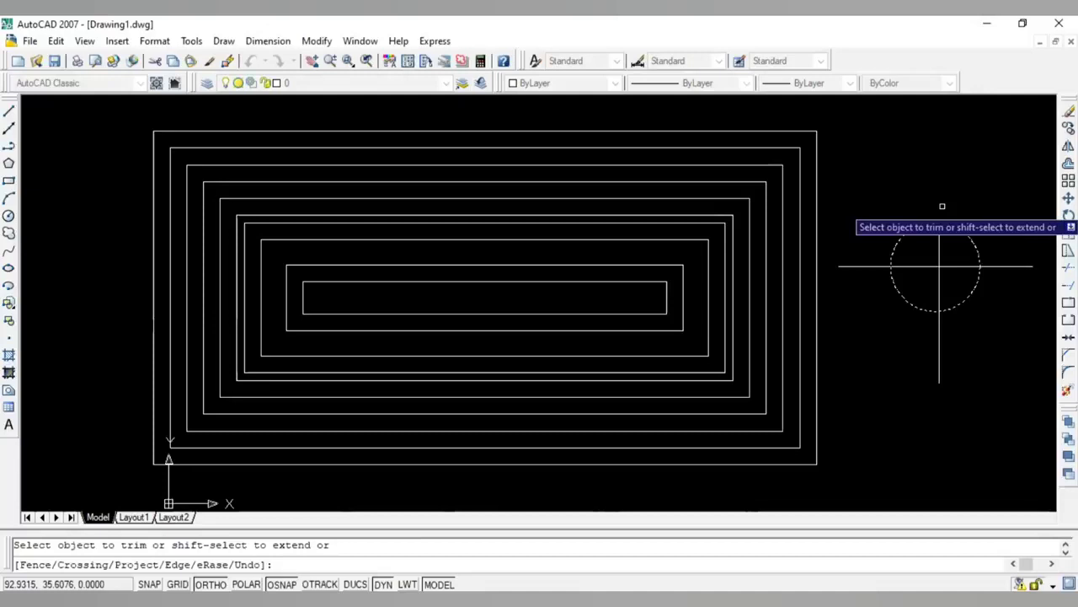
key(Escape)
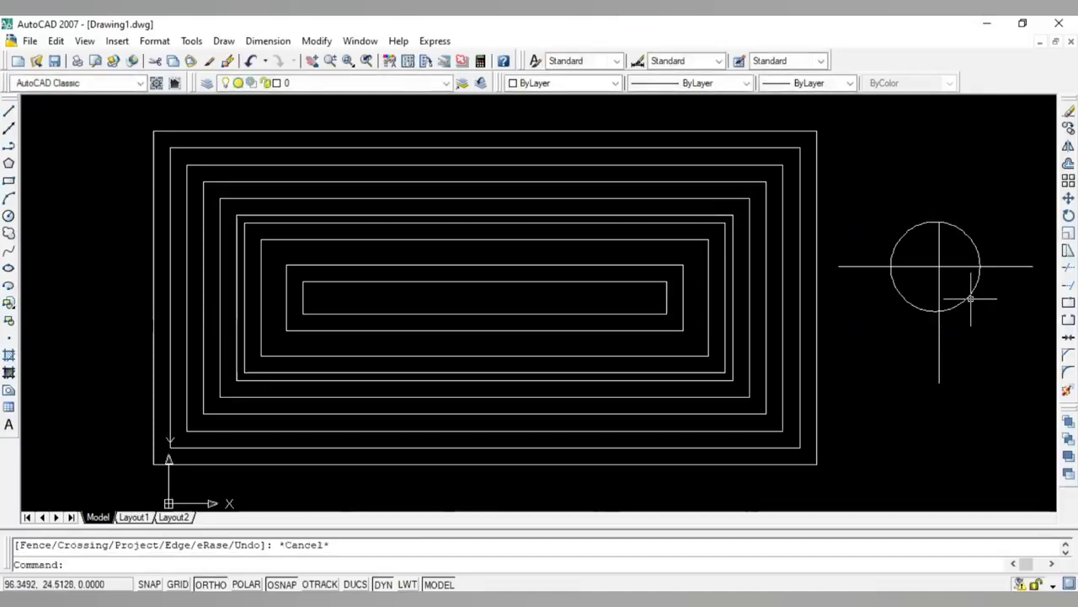
click(970, 295)
click(1009, 266)
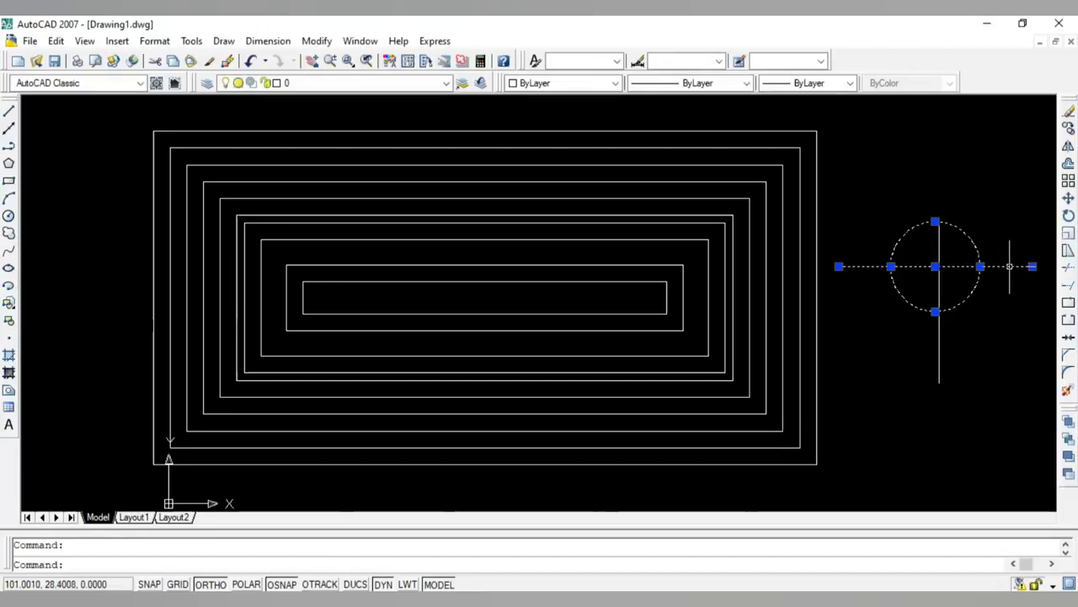
key(Escape)
click(1066, 267)
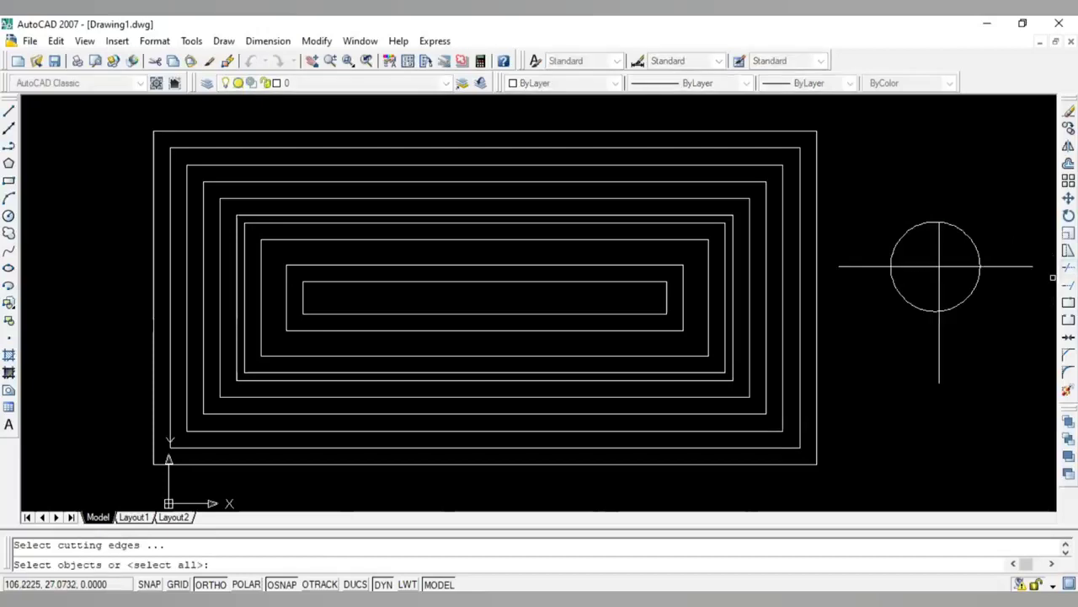
click(980, 278)
key(Return)
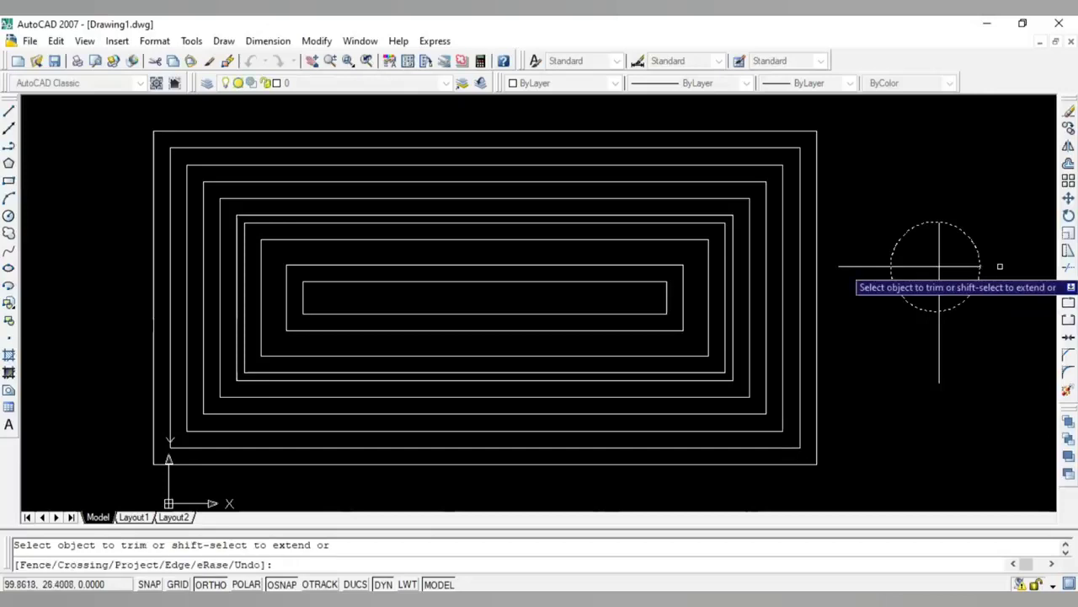
key(Escape)
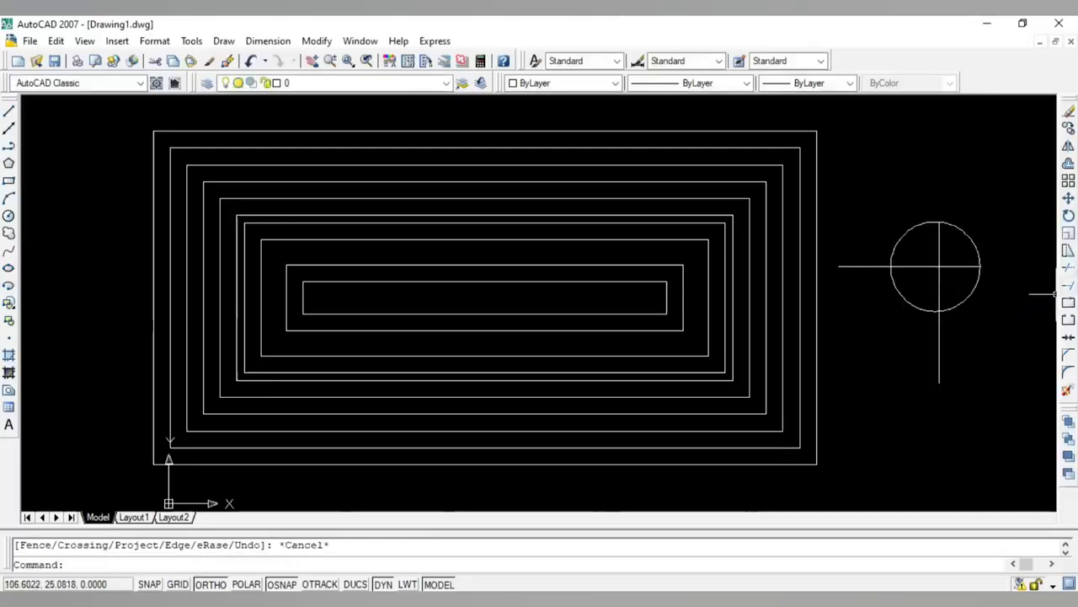
Trim away the vertical line's part below the circle, using the circle as cutting edge
key(Return)
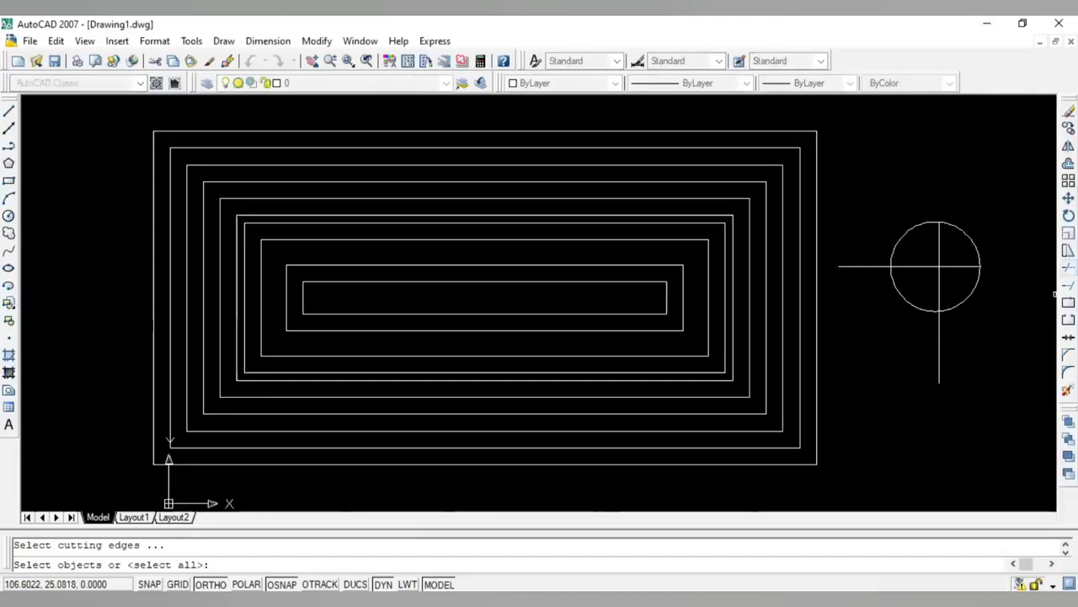
click(967, 298)
key(Return)
click(1067, 267)
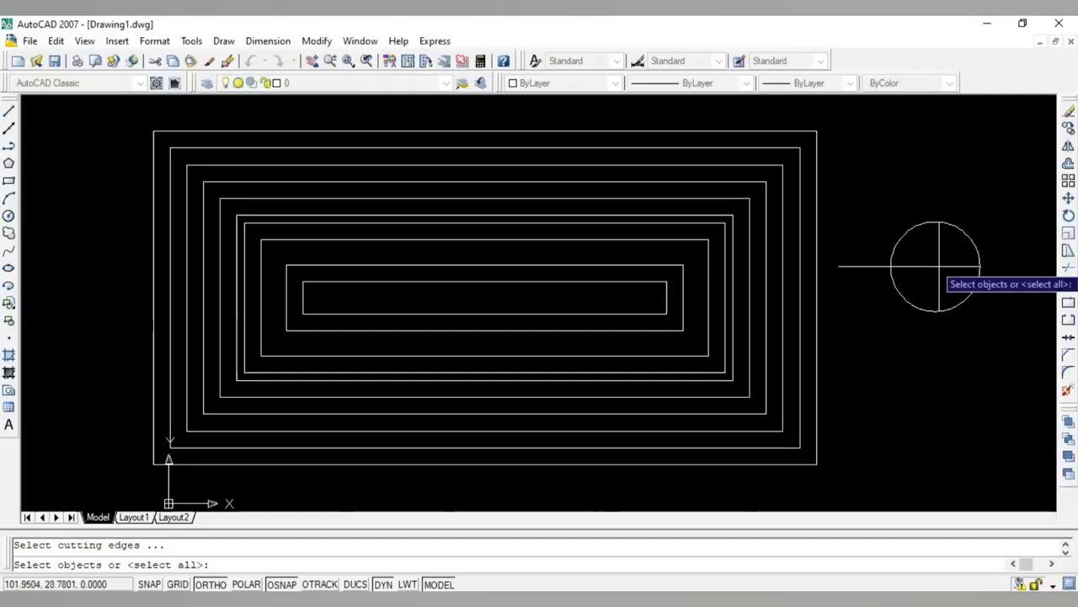
click(891, 266)
key(Return)
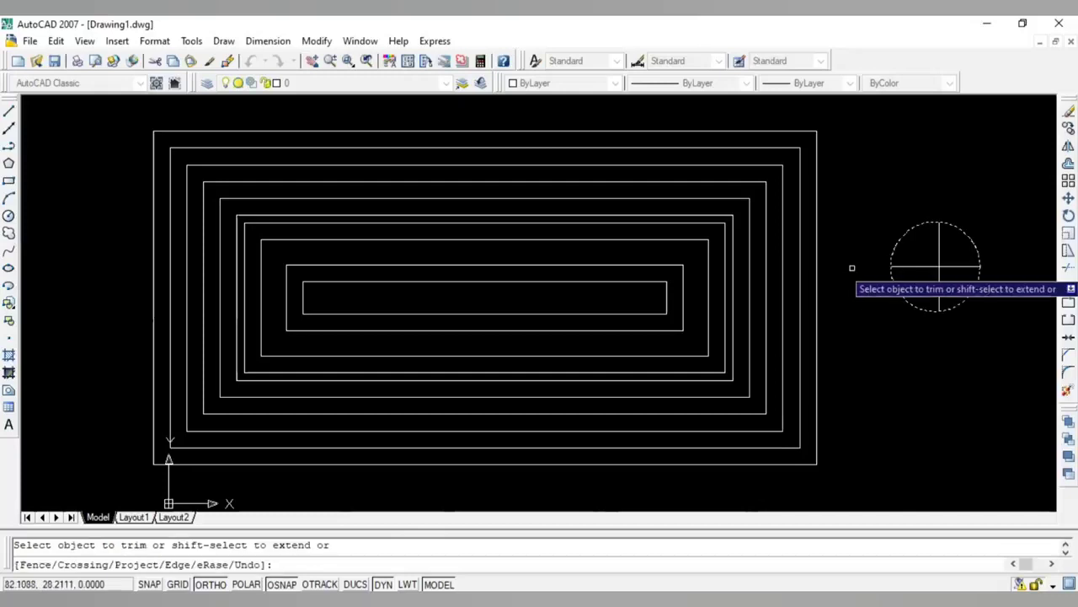
click(852, 268)
key(Escape)
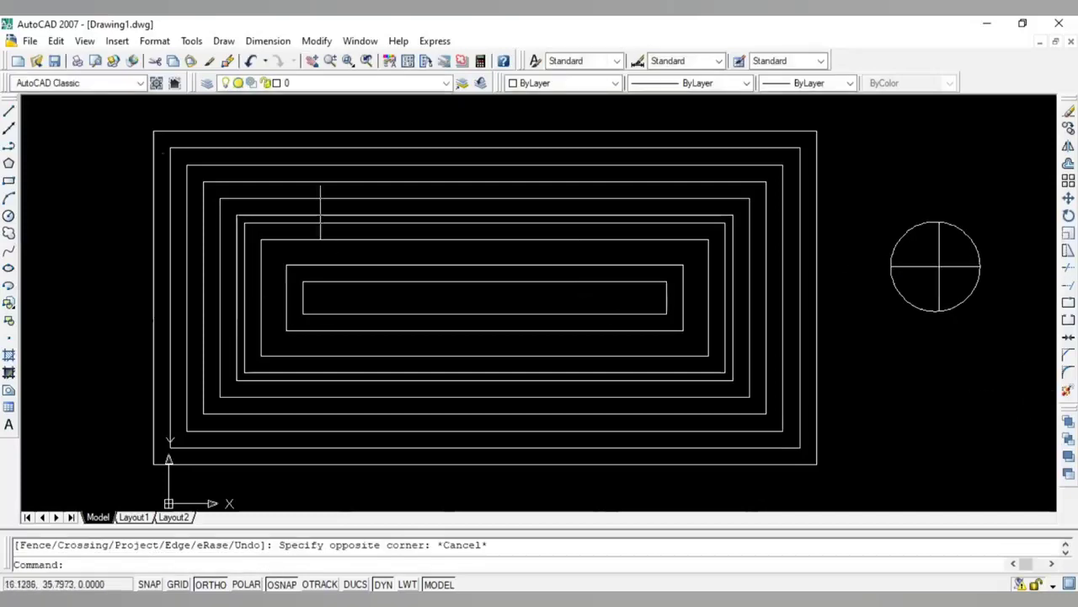
Select all 14 objects and delete them, leaving the drawing empty
key(ctrl+a)
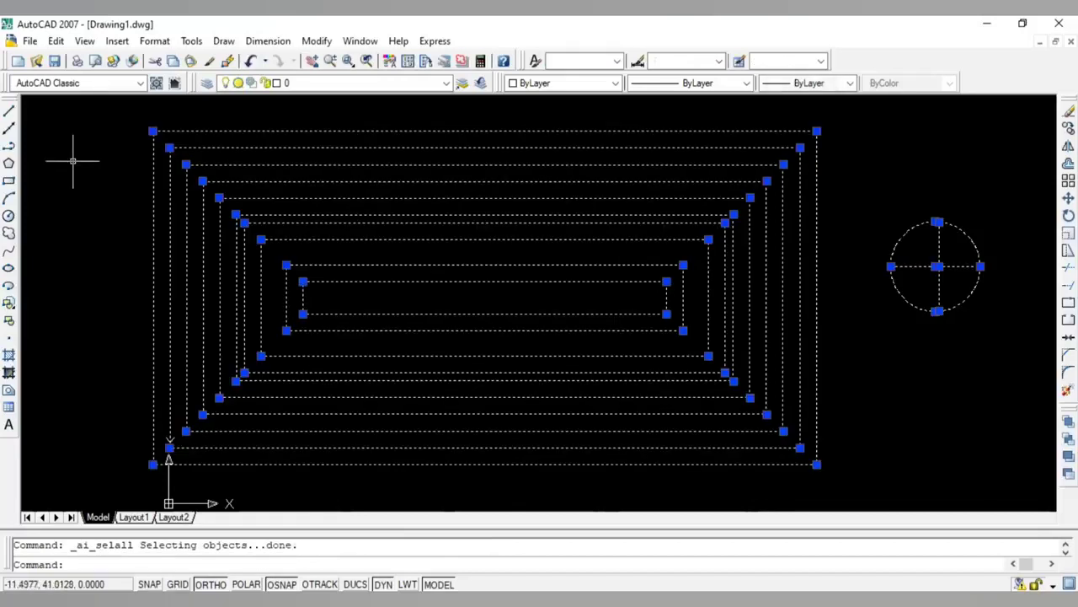
key(Delete)
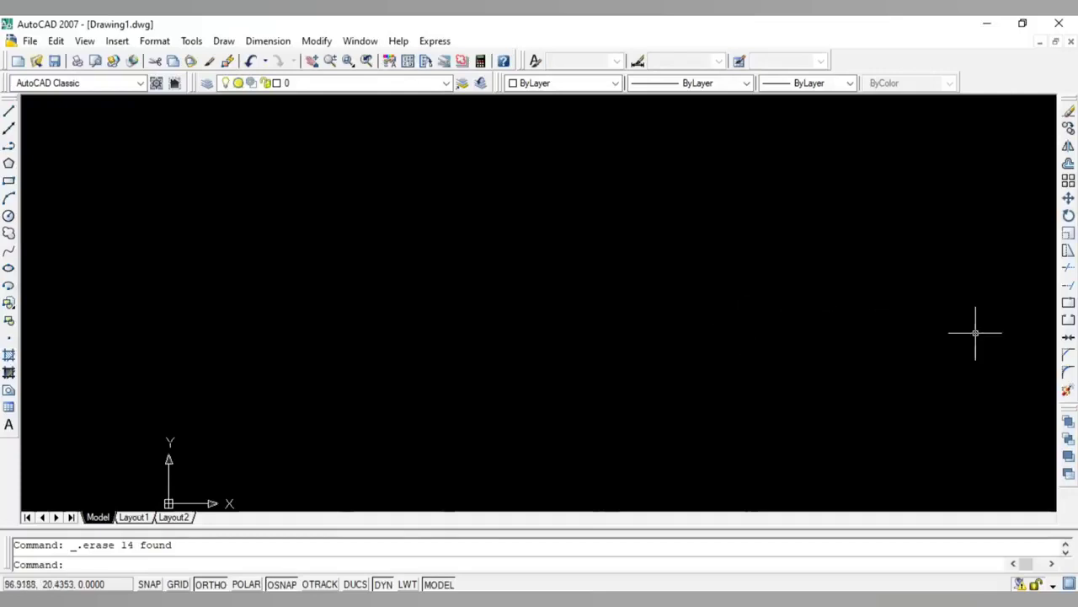
click(1067, 319)
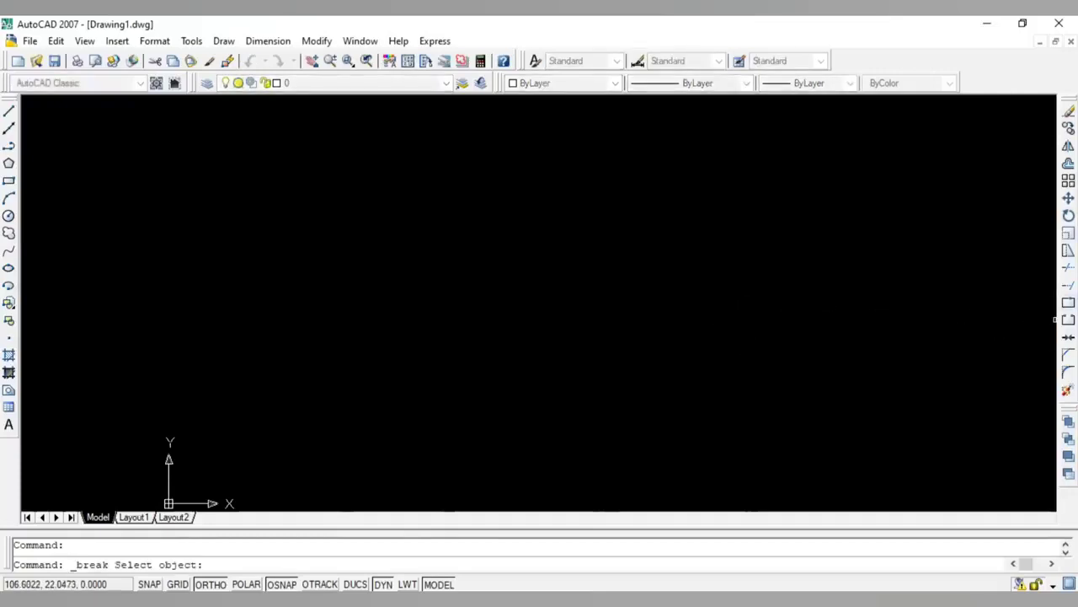
click(8, 180)
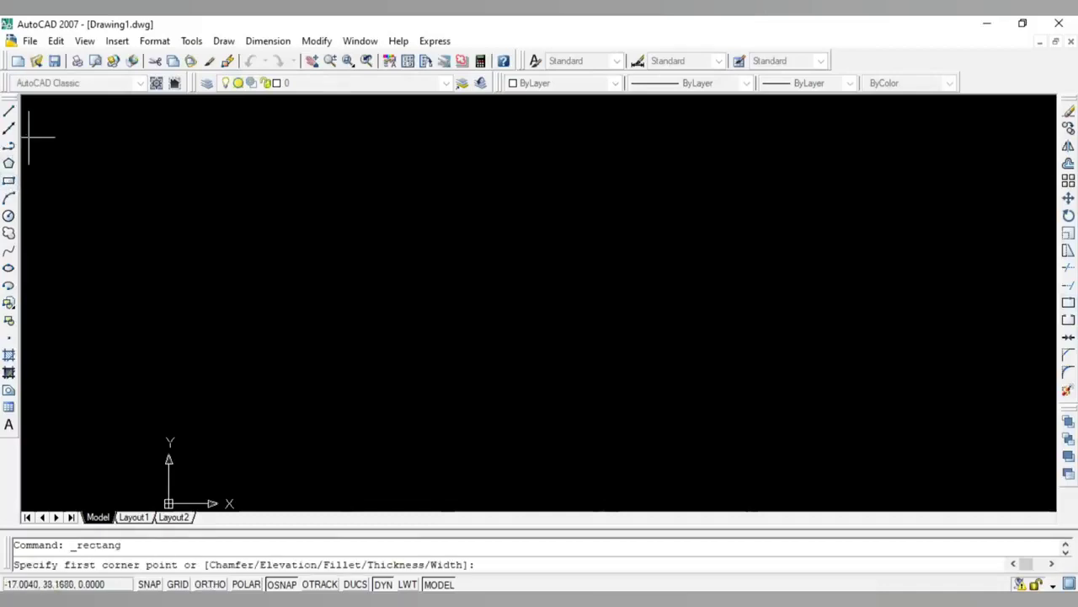
click(421, 214)
click(775, 373)
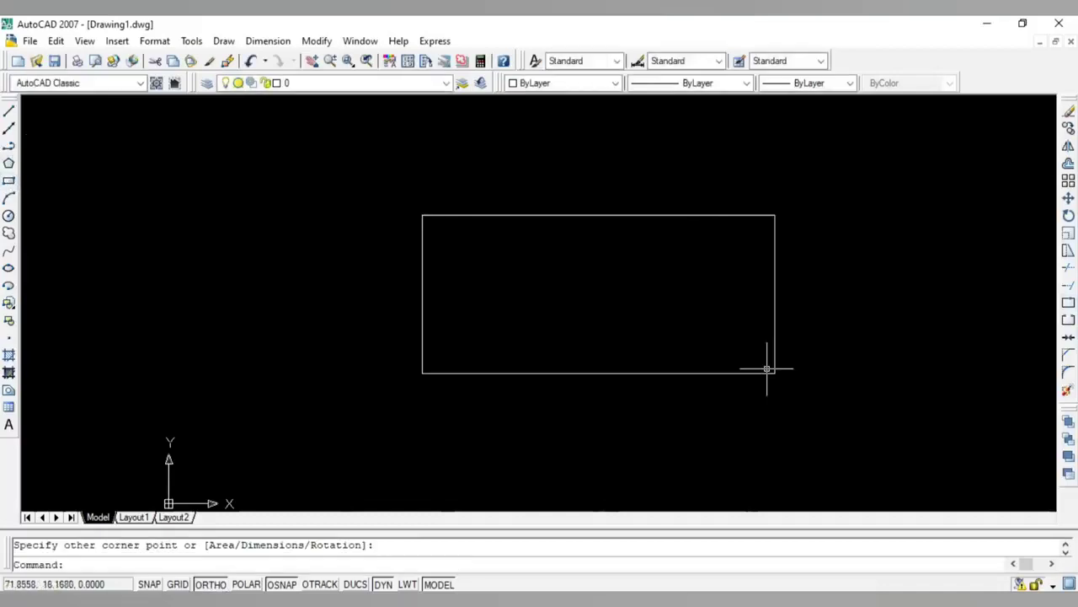
click(573, 215)
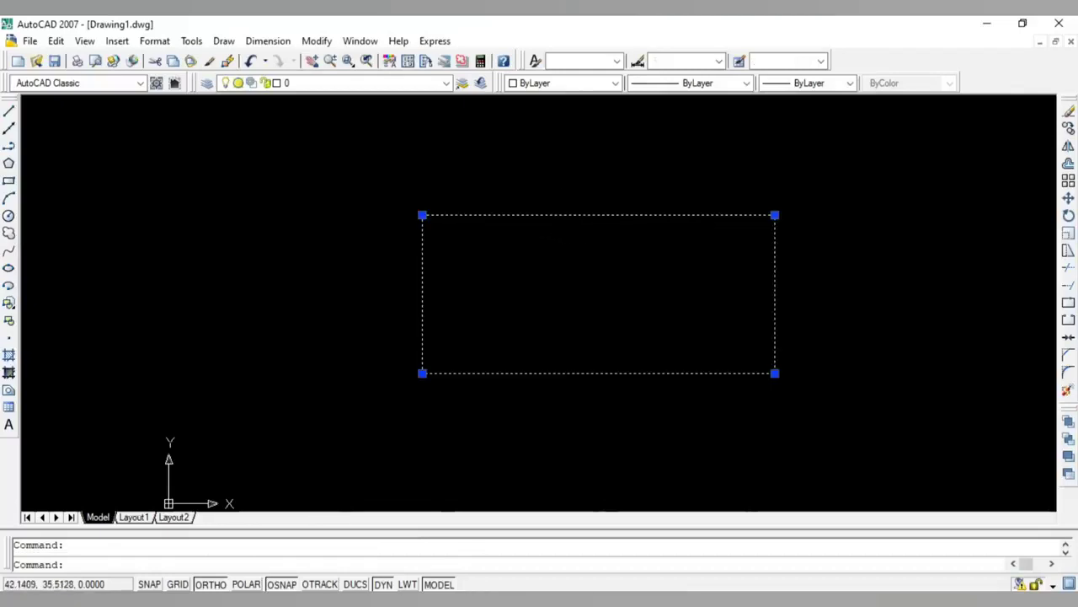
key(Escape)
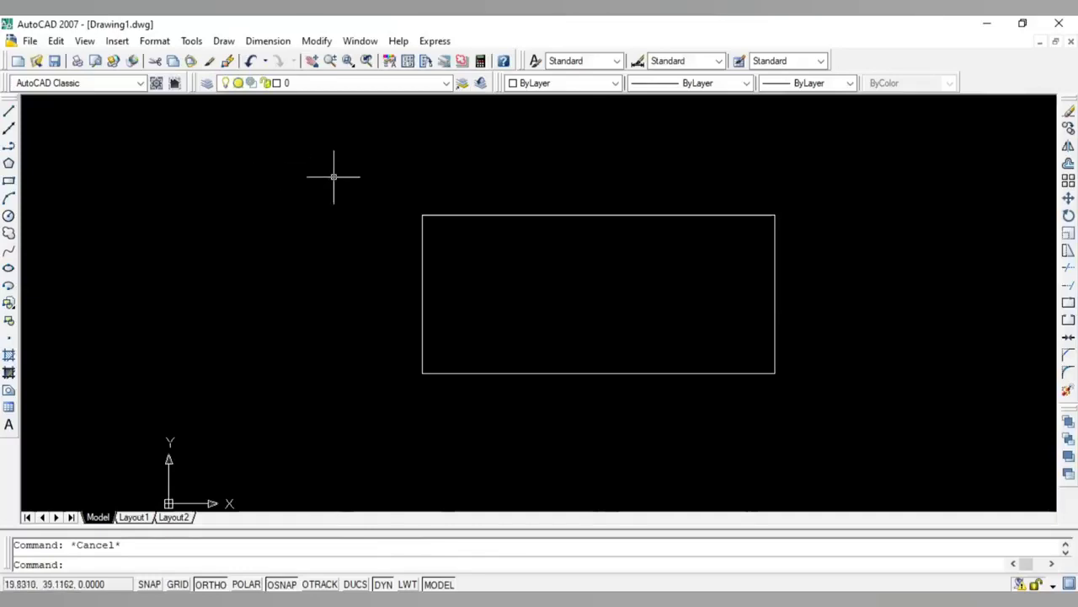
click(468, 213)
key(Delete)
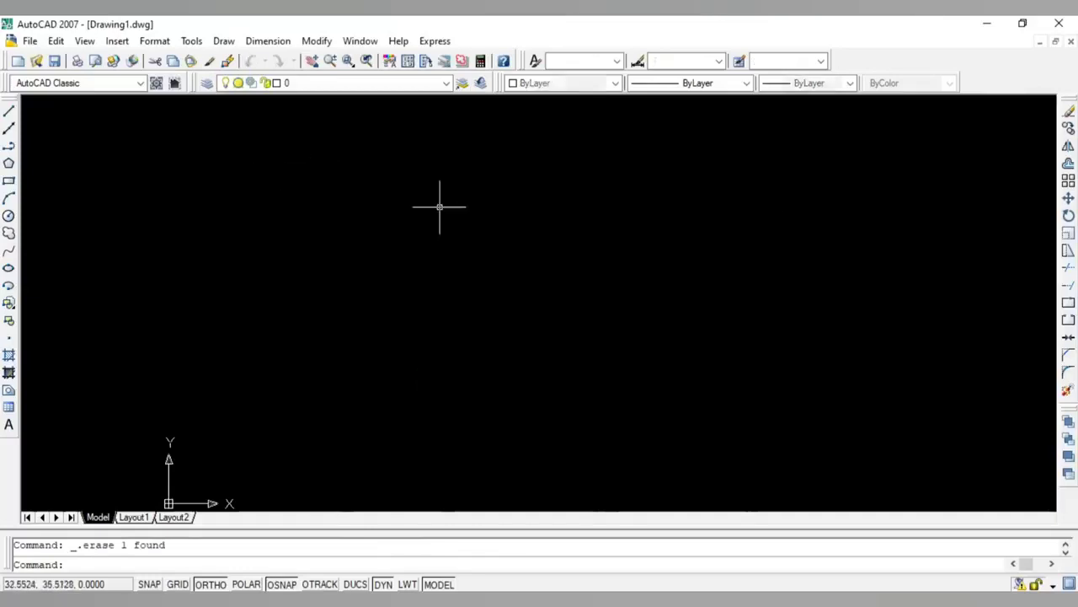
Draw horizontal lines and stretch the left line's endpoint to join the right one
click(8, 110)
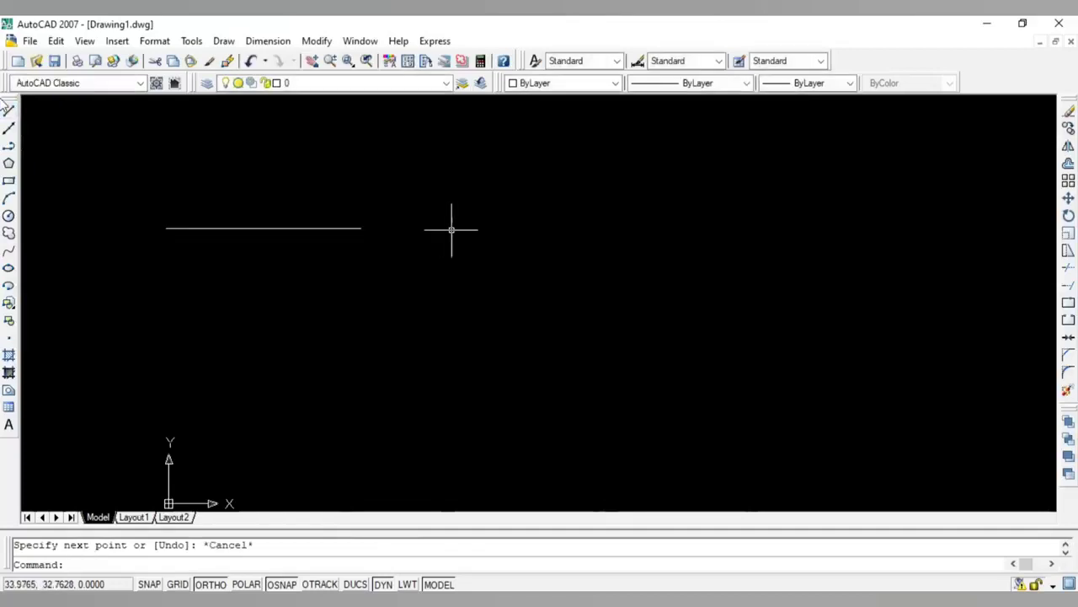
click(9, 110)
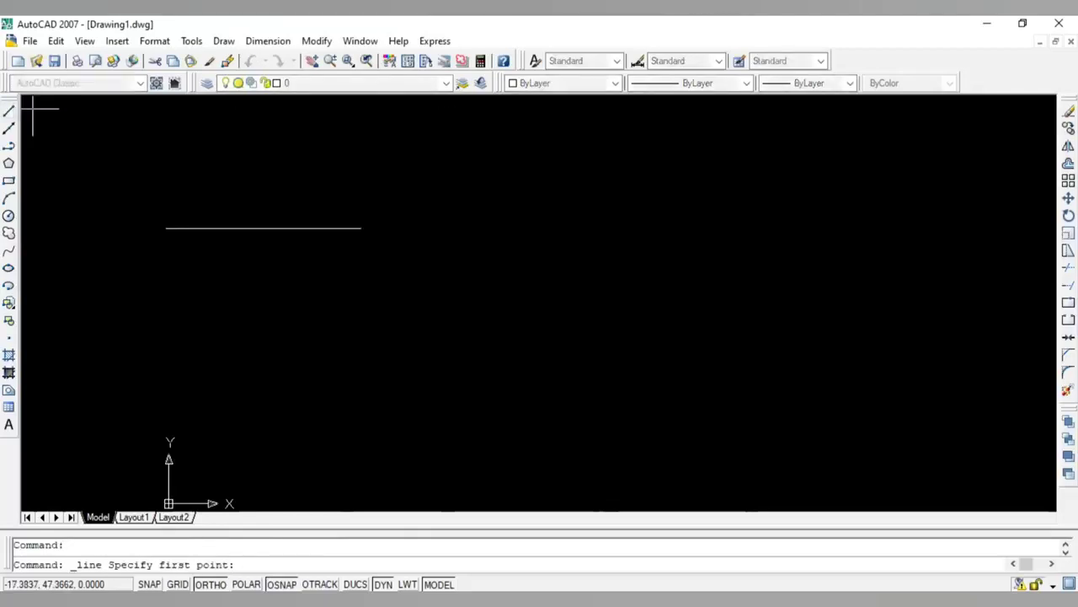
click(1068, 302)
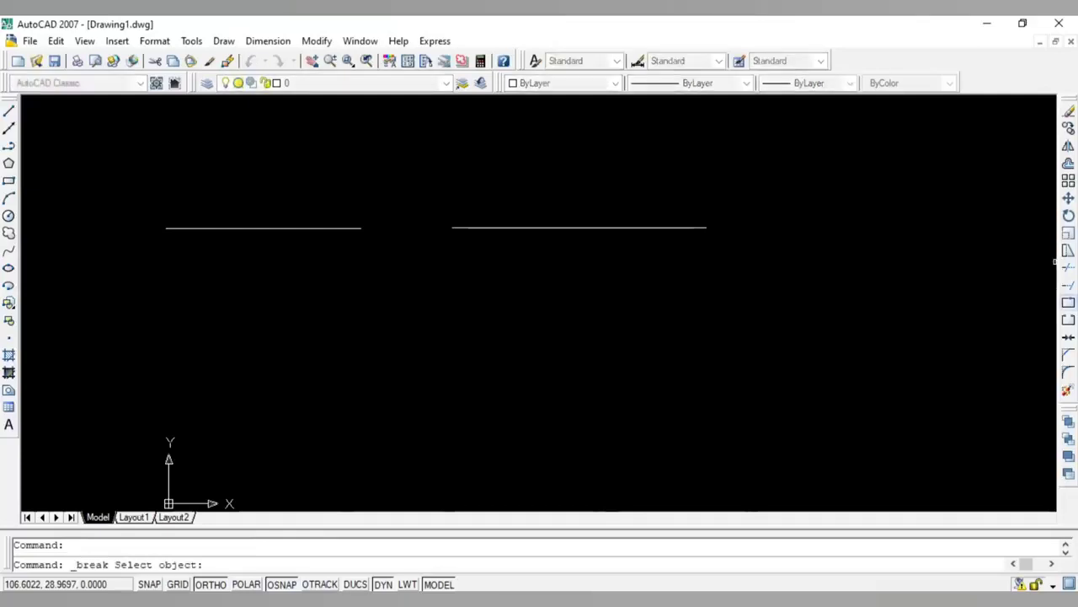
click(360, 227)
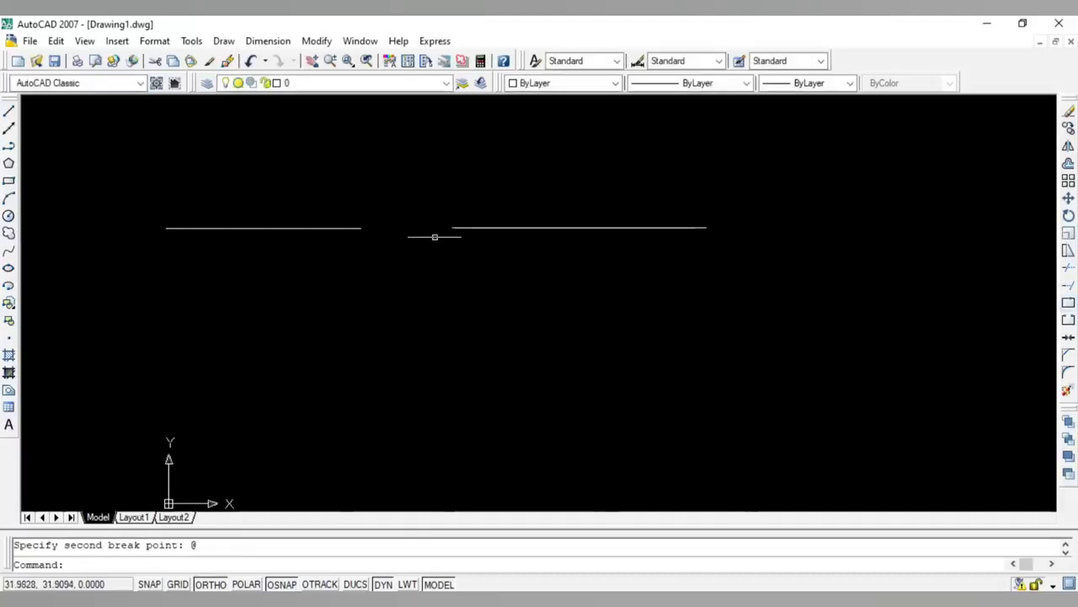
click(357, 227)
click(361, 227)
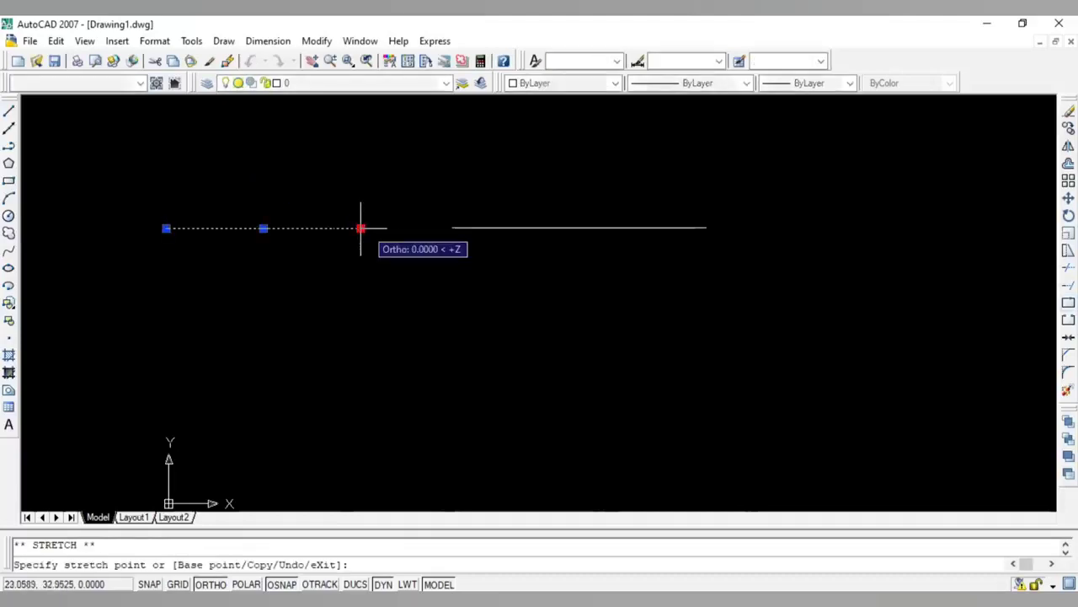
click(452, 227)
key(Escape)
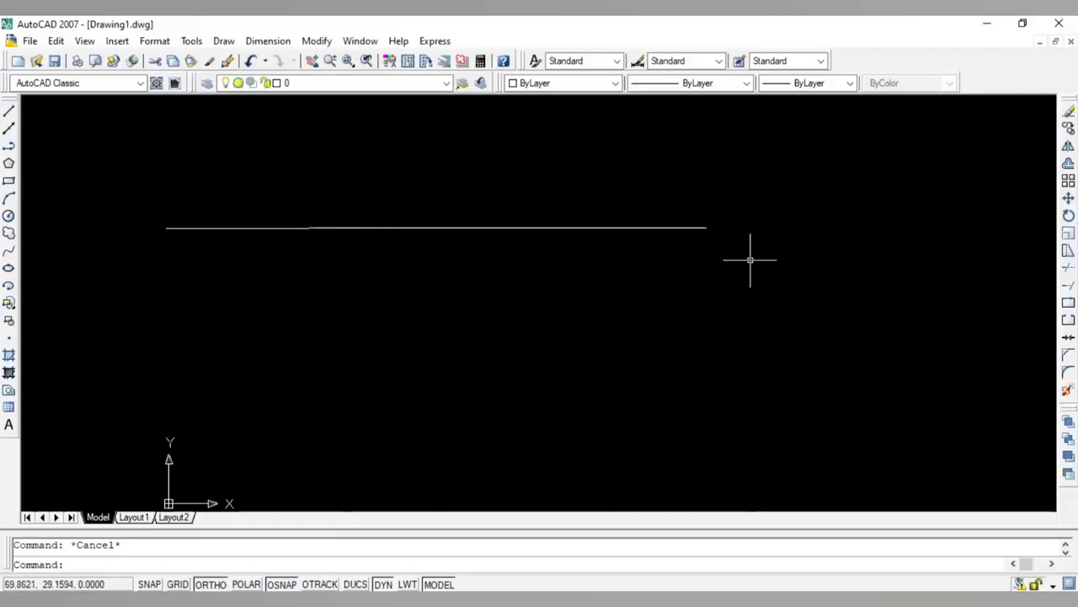
Break a short gap into the long horizontal line near its middle
click(1068, 320)
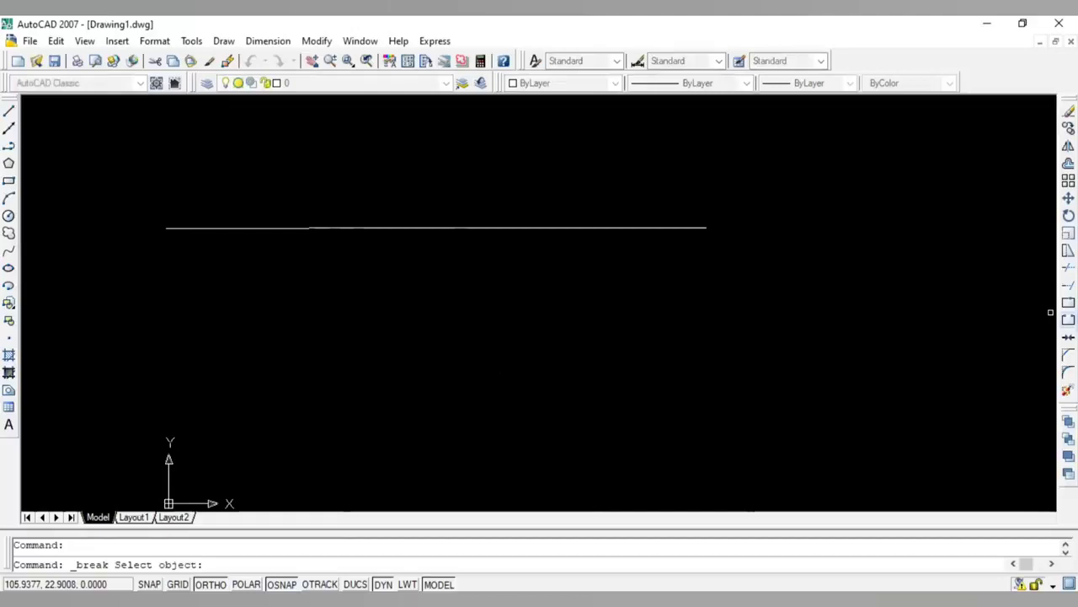
click(502, 227)
click(453, 229)
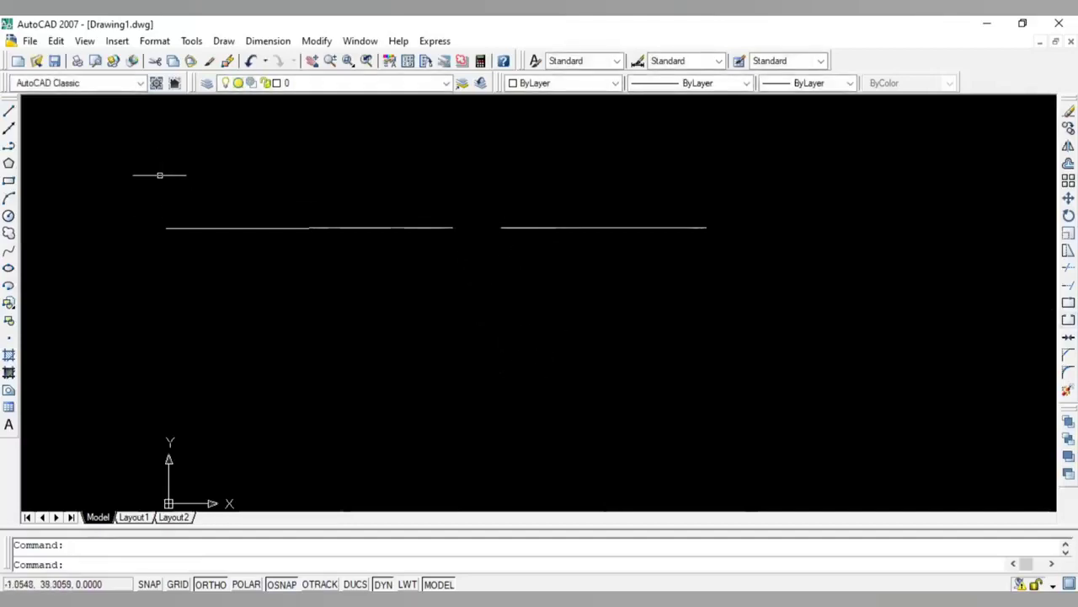
Erase the horizontal lines and draw a wide rectangle mid-drawing
key(Delete)
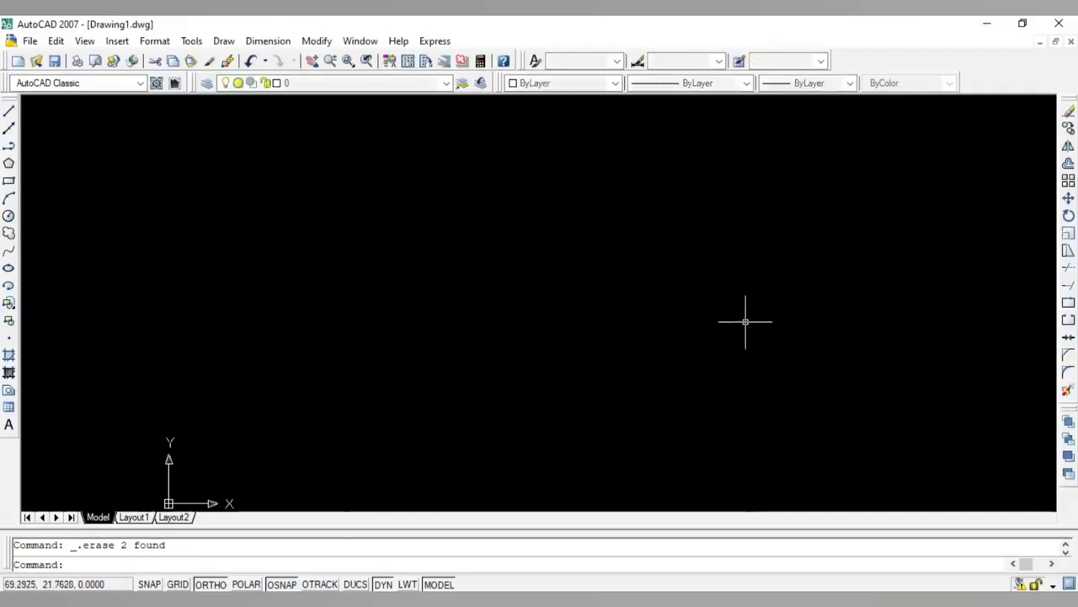
click(8, 181)
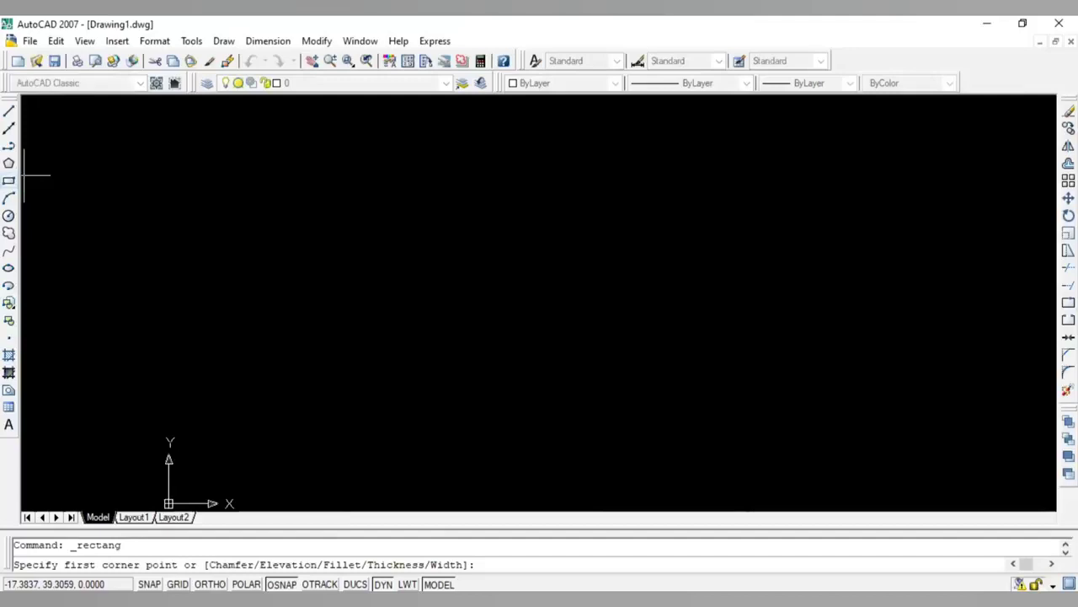
click(341, 192)
click(719, 368)
Start CHAMFER, mark the rectangle's four corners, and pick its top edge
click(1069, 354)
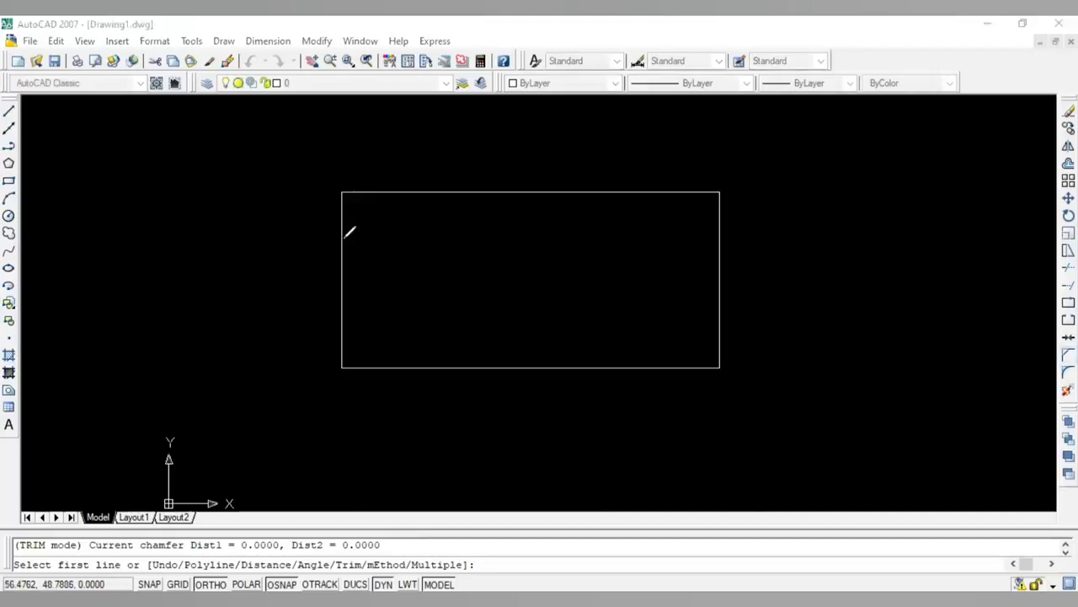
drag(341, 238, 402, 185)
drag(668, 192, 719, 231)
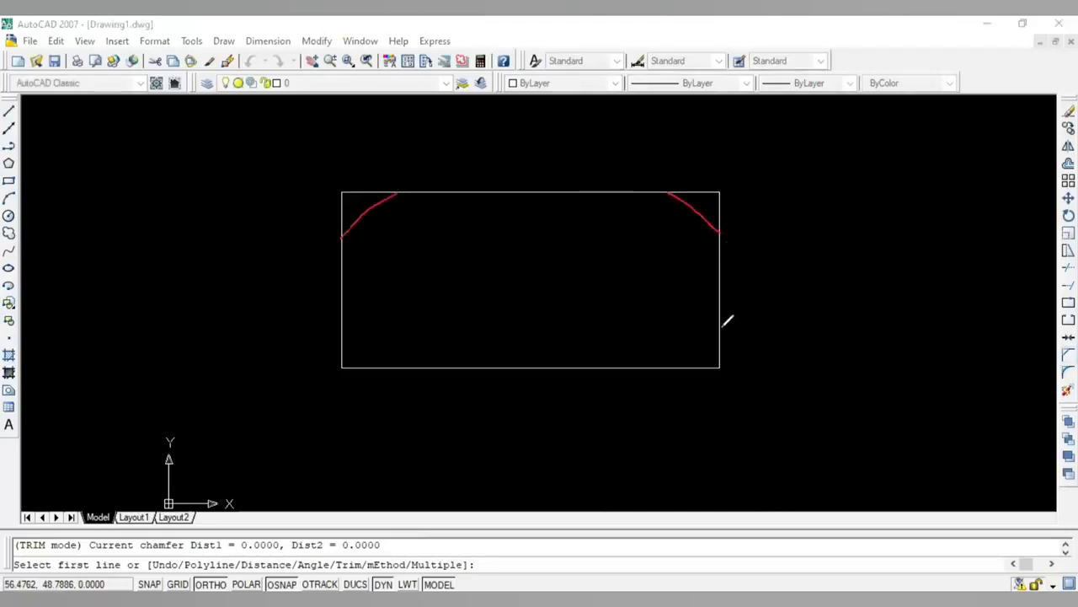
drag(716, 328, 671, 369)
drag(340, 323, 410, 369)
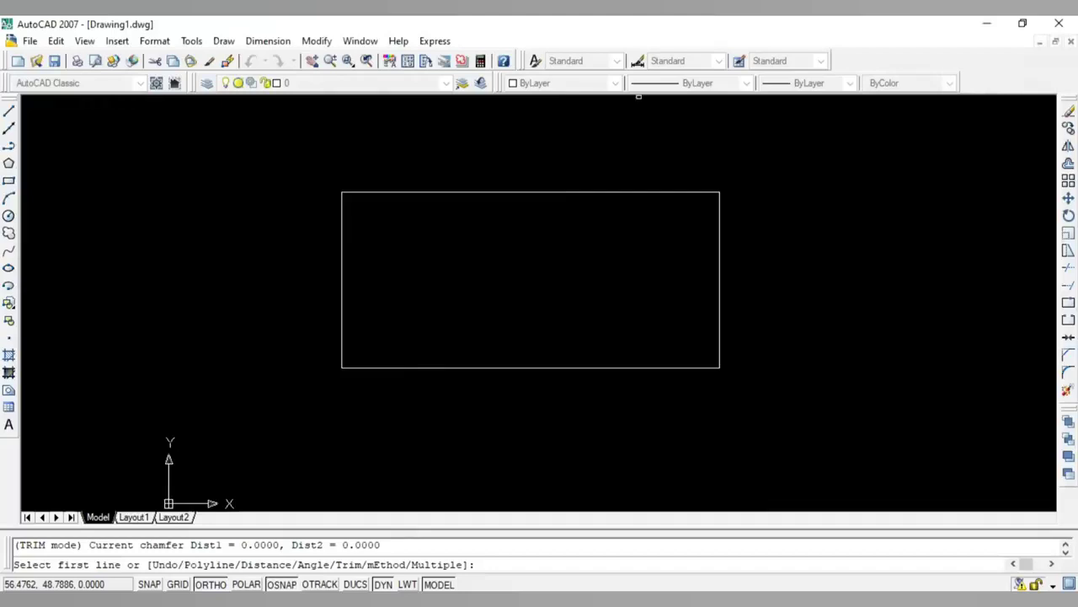
click(513, 192)
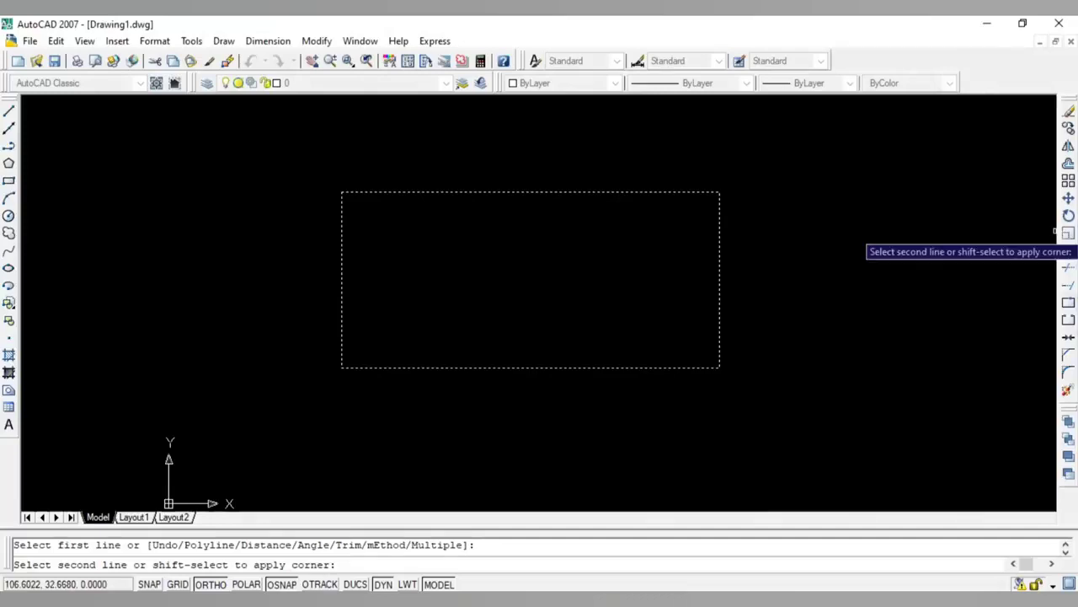
click(1069, 354)
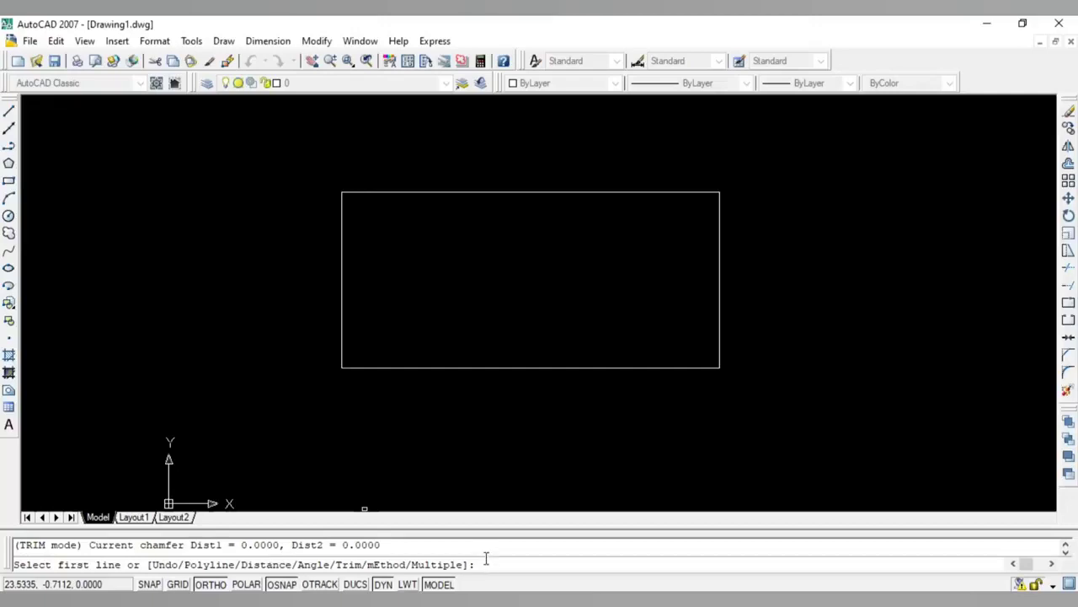
Set both chamfer distances to 5
text(d)
key(Return)
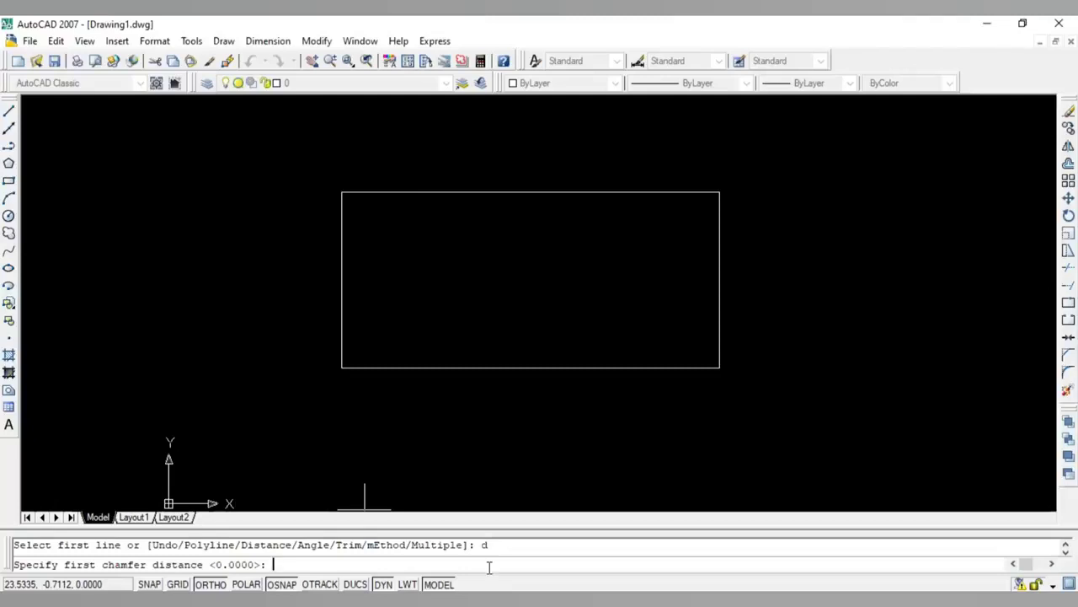
text(5)
key(Return)
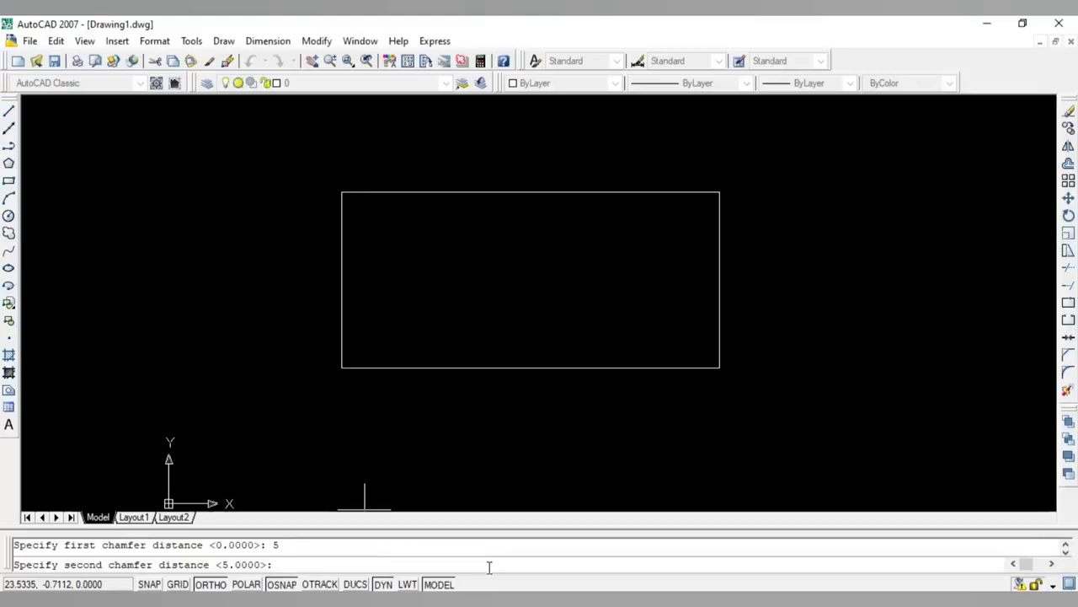
text(5)
key(Return)
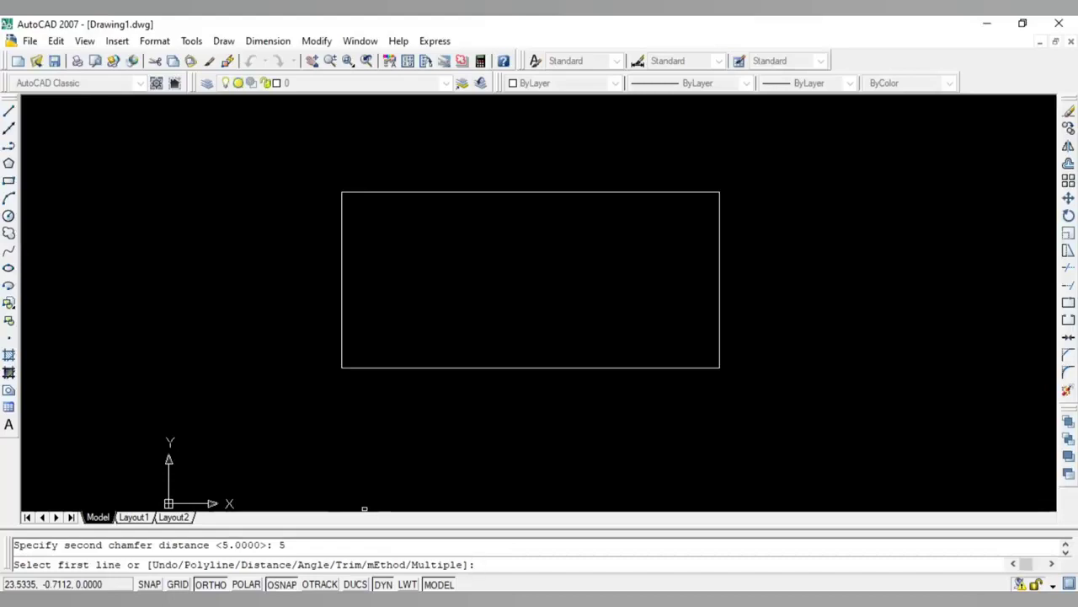
Chamfer the bottom-left, top-left, top-right and bottom-right corners of the wide rectangle
click(385, 367)
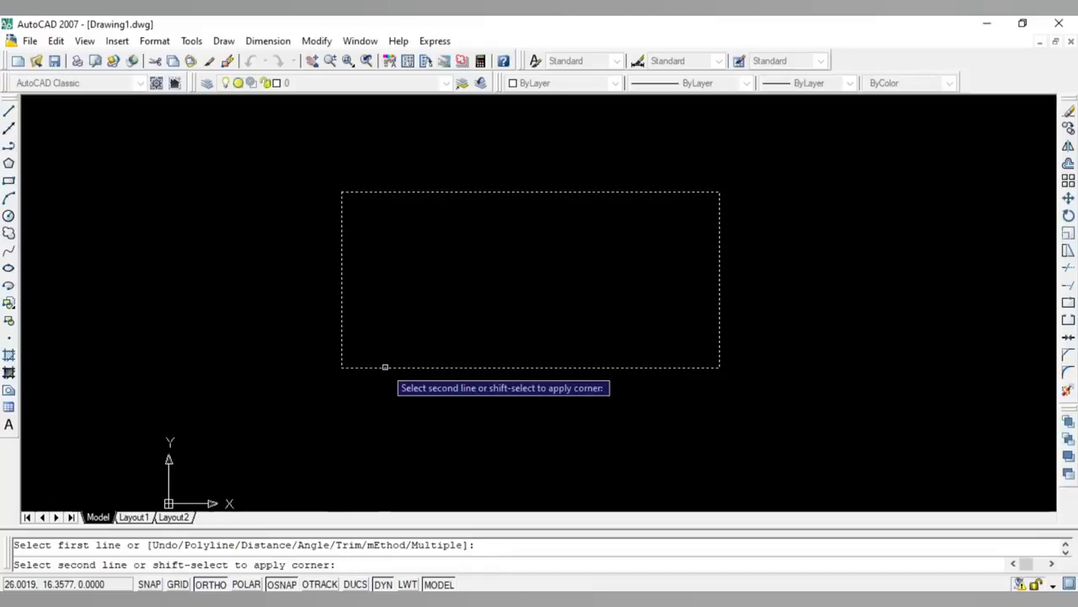
click(386, 367)
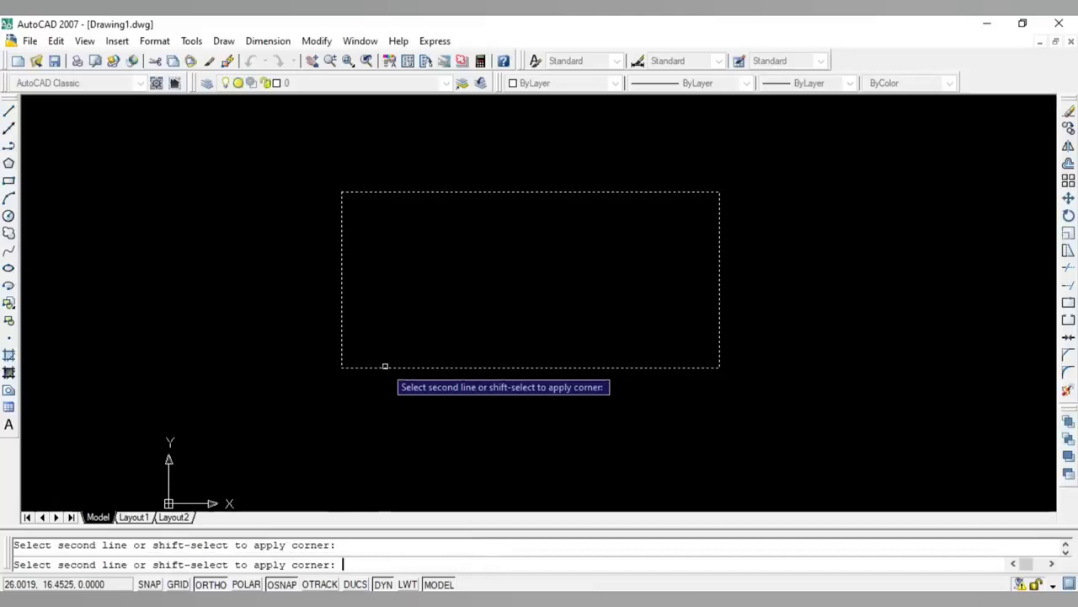
click(385, 366)
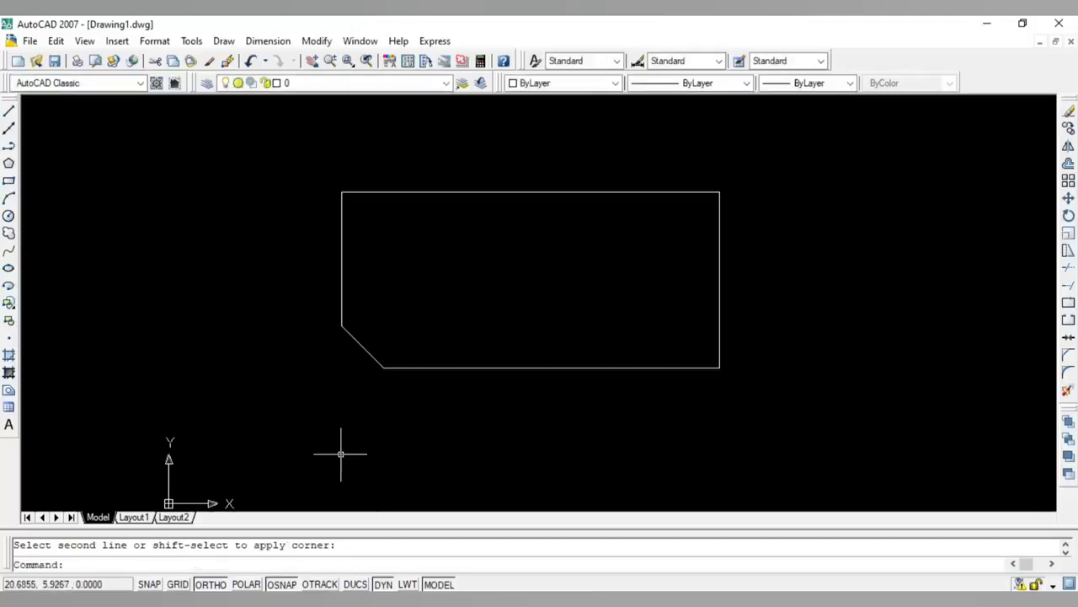
key(Return)
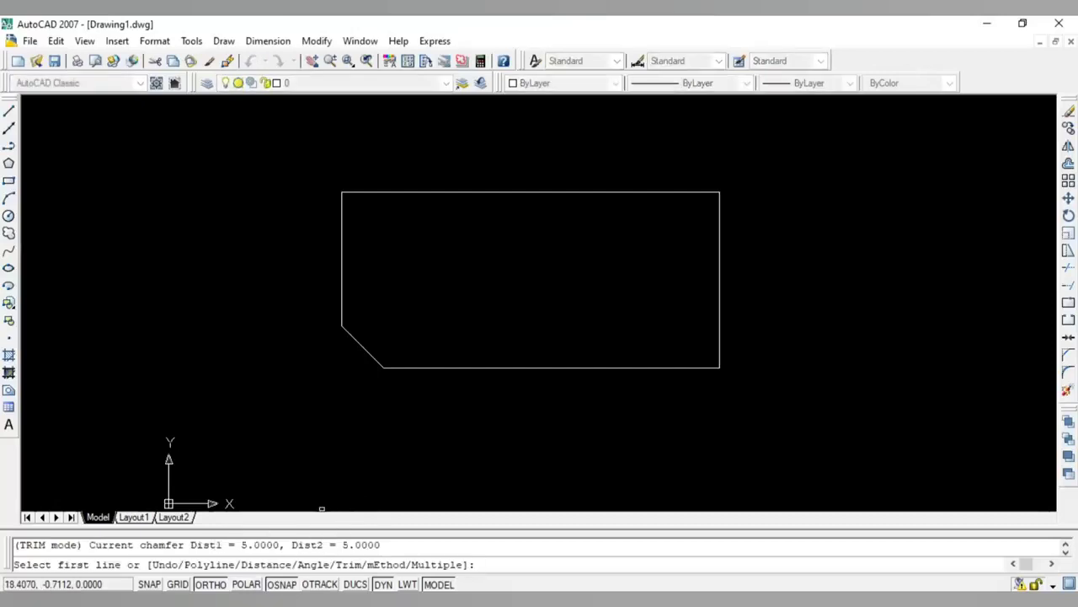
click(341, 223)
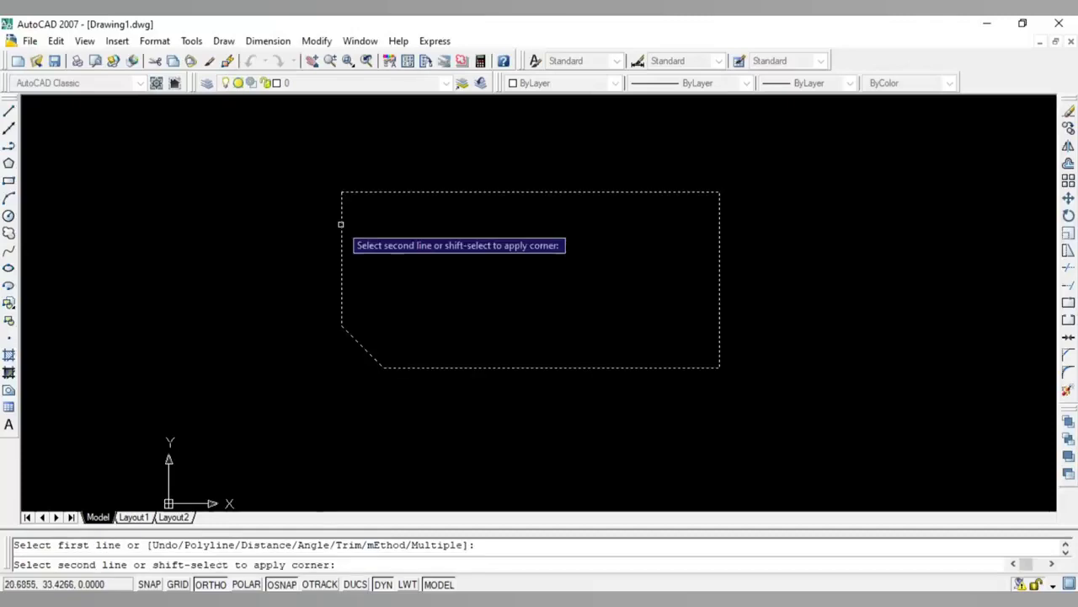
click(358, 192)
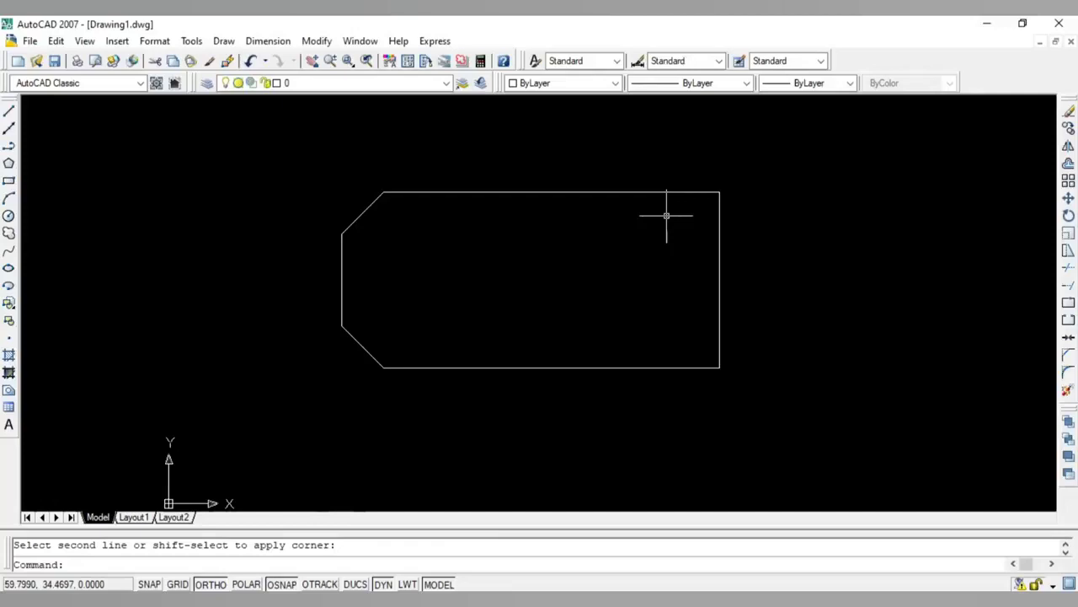
click(719, 350)
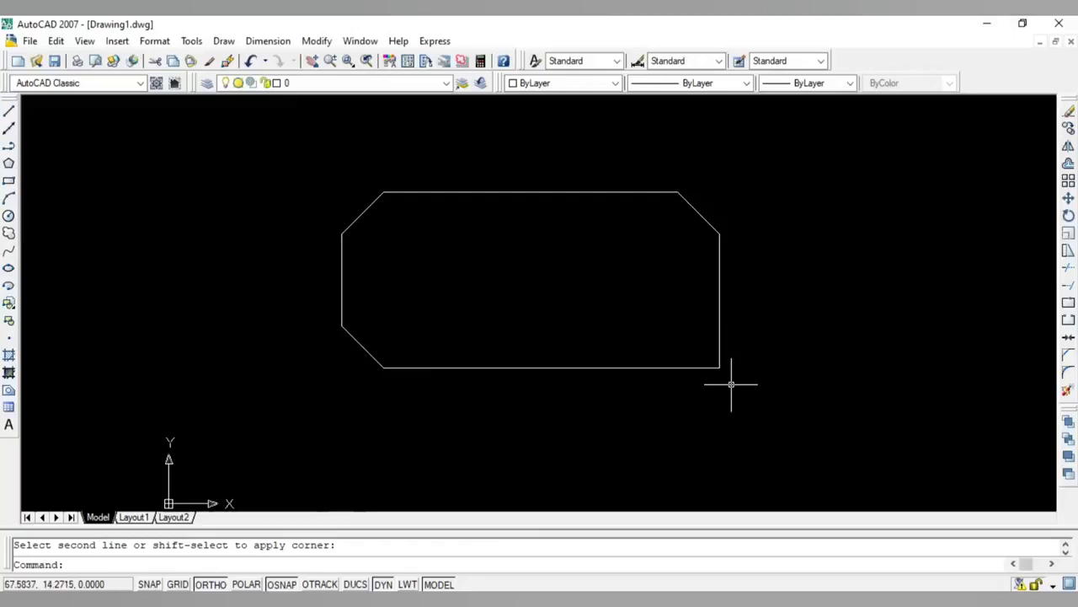
click(717, 367)
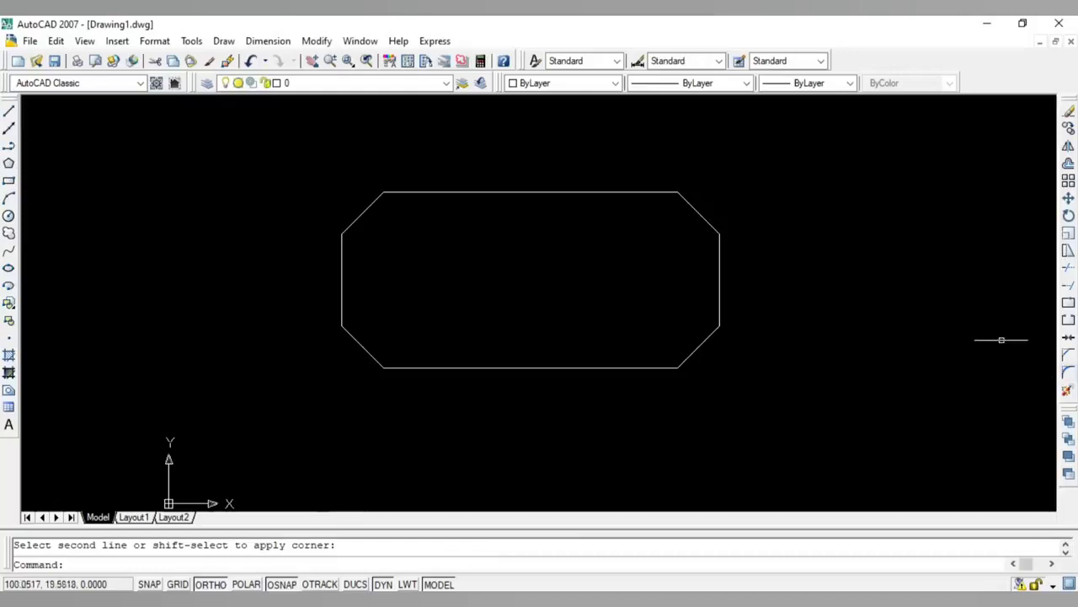
Draw a tall rectangle to the left of the chamfered octagon with the Rectangle tool
click(8, 180)
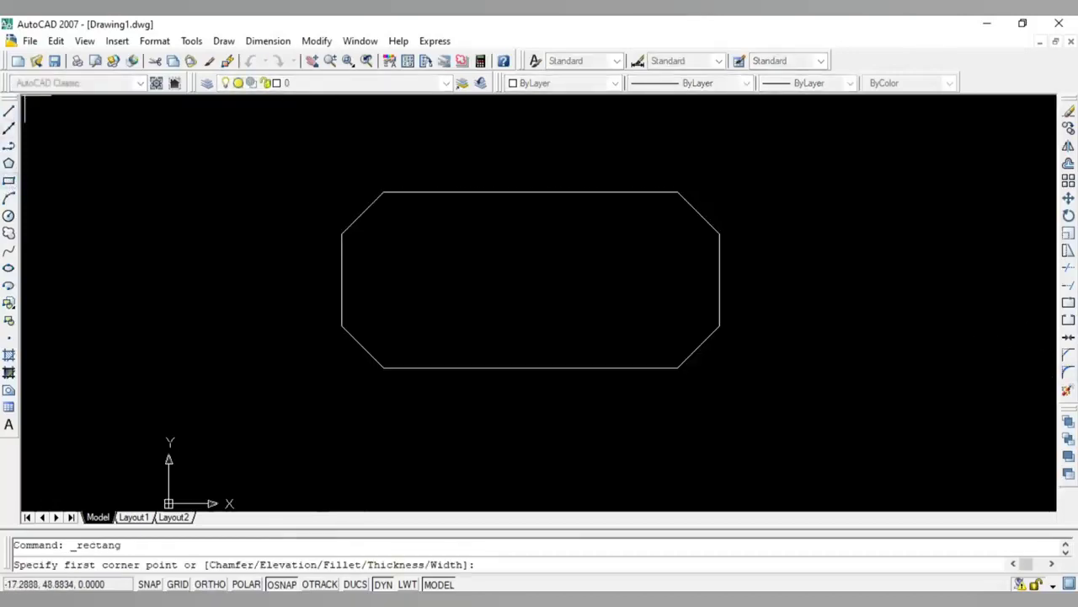
click(56, 176)
click(282, 373)
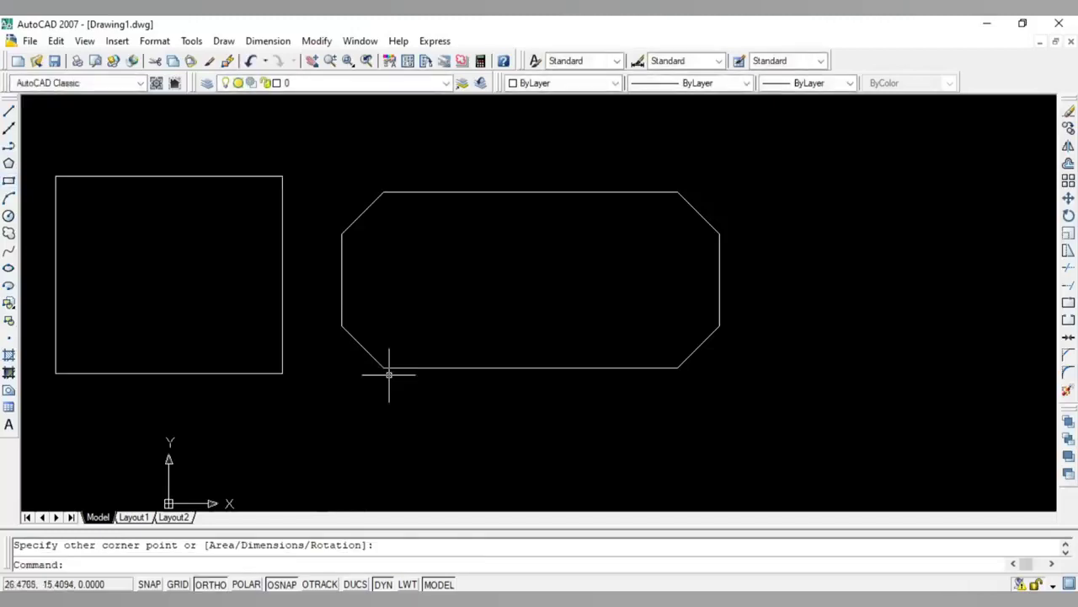
click(1068, 372)
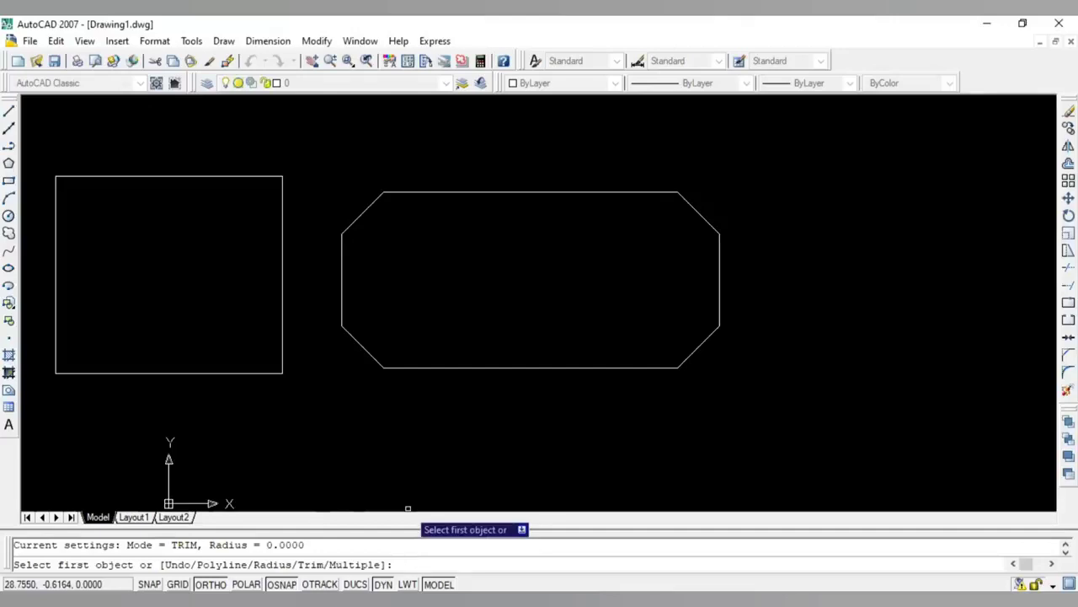
Set the fillet radius to 5
text(r)
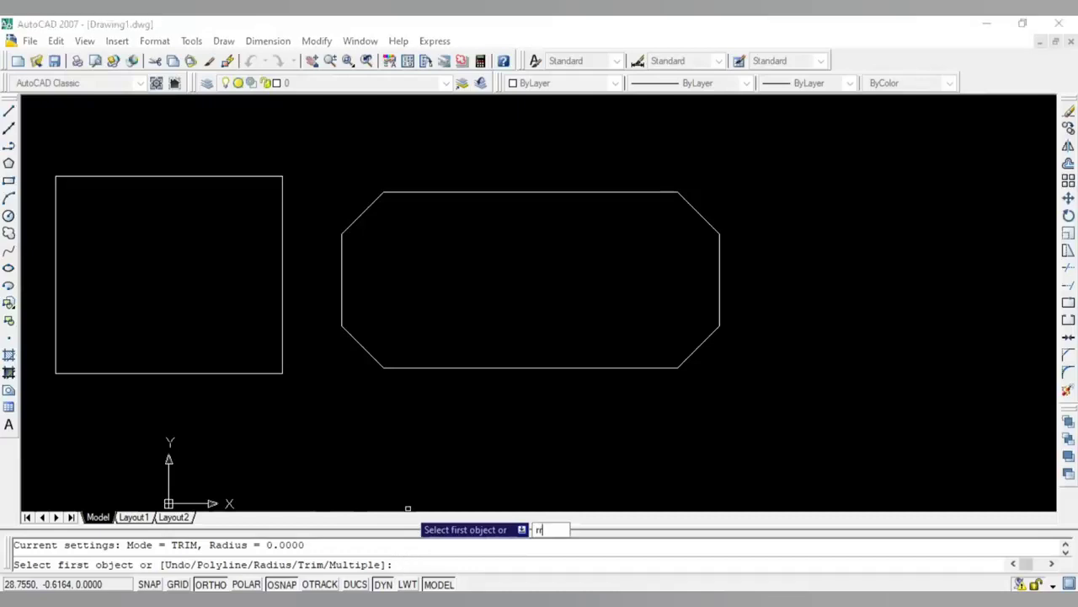
key(Return)
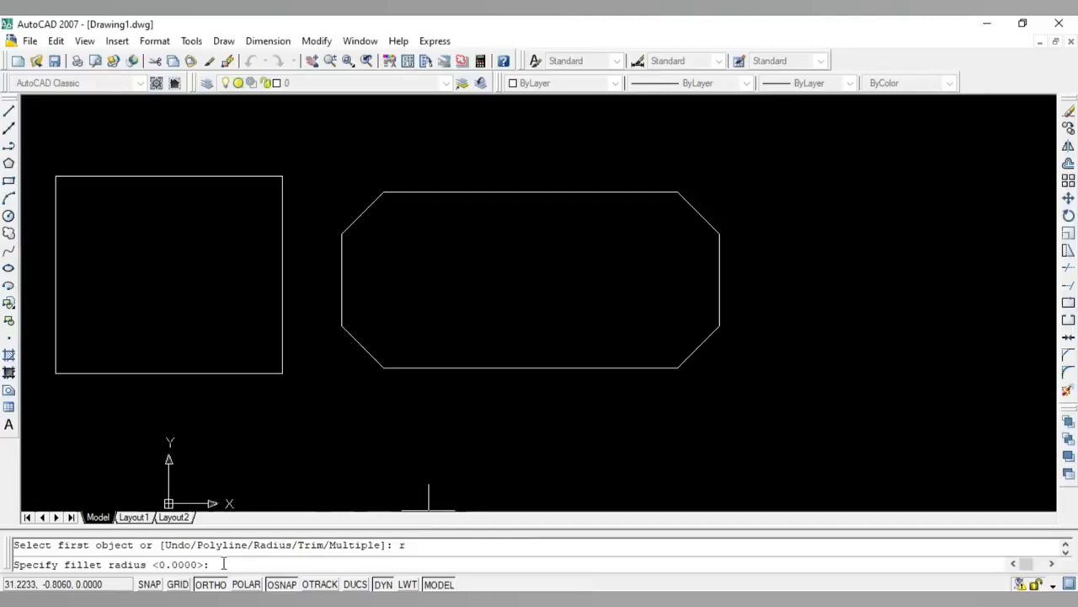
text(5)
key(Return)
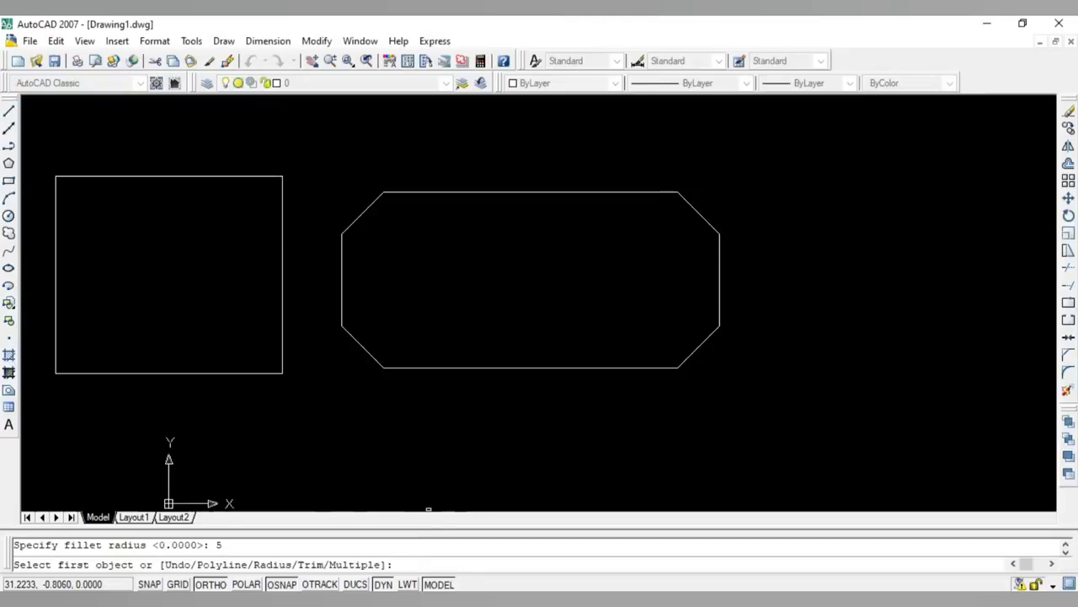
Fillet the bottom-left, top-left and bottom-right corners of the left rectangle
click(56, 337)
click(127, 373)
click(56, 200)
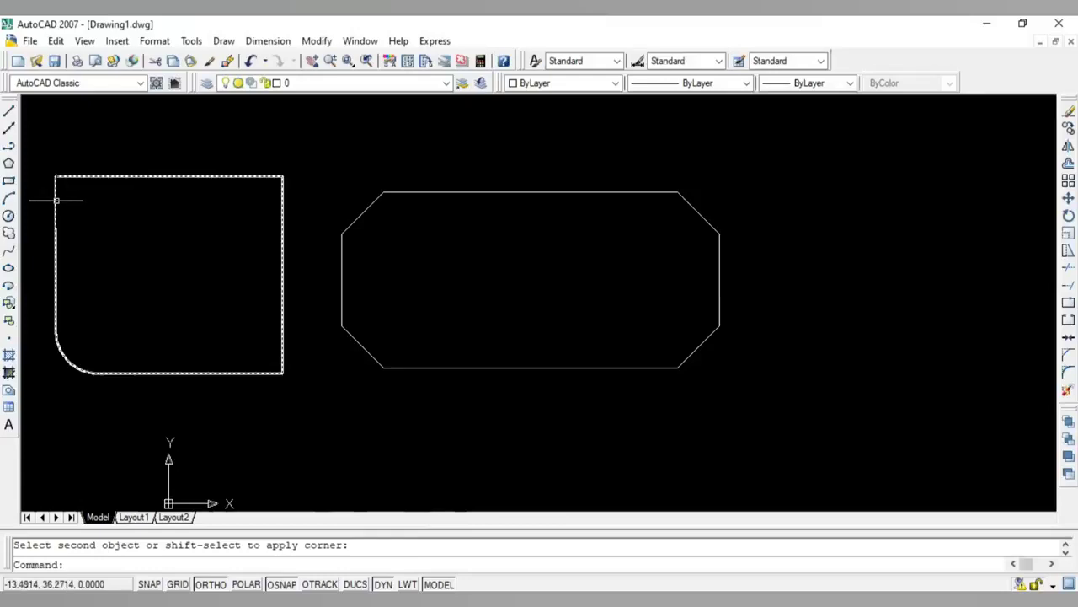
key(Return)
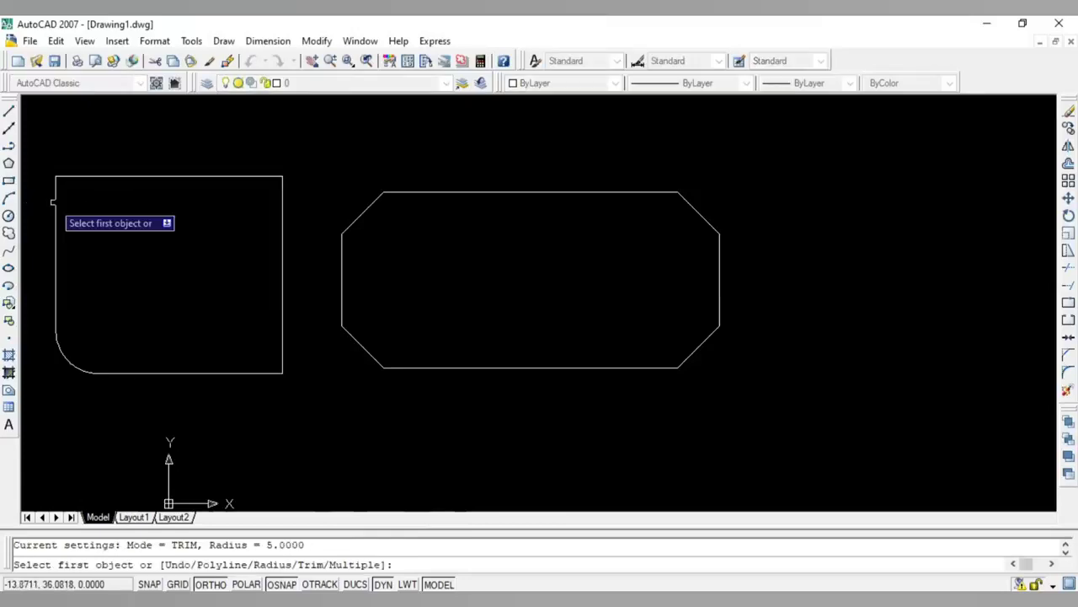
click(54, 202)
click(241, 176)
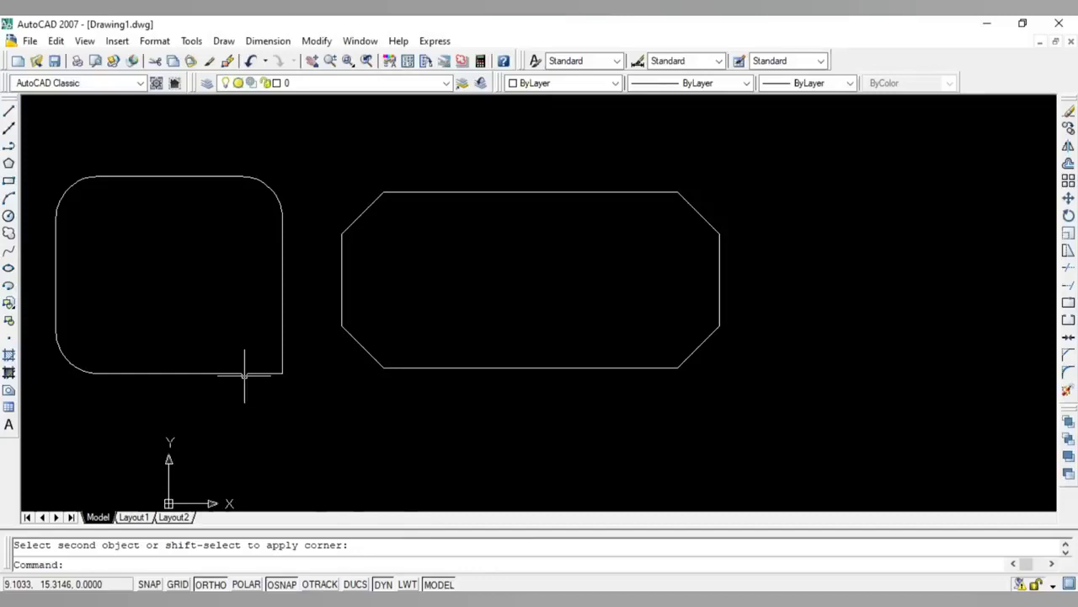
click(244, 374)
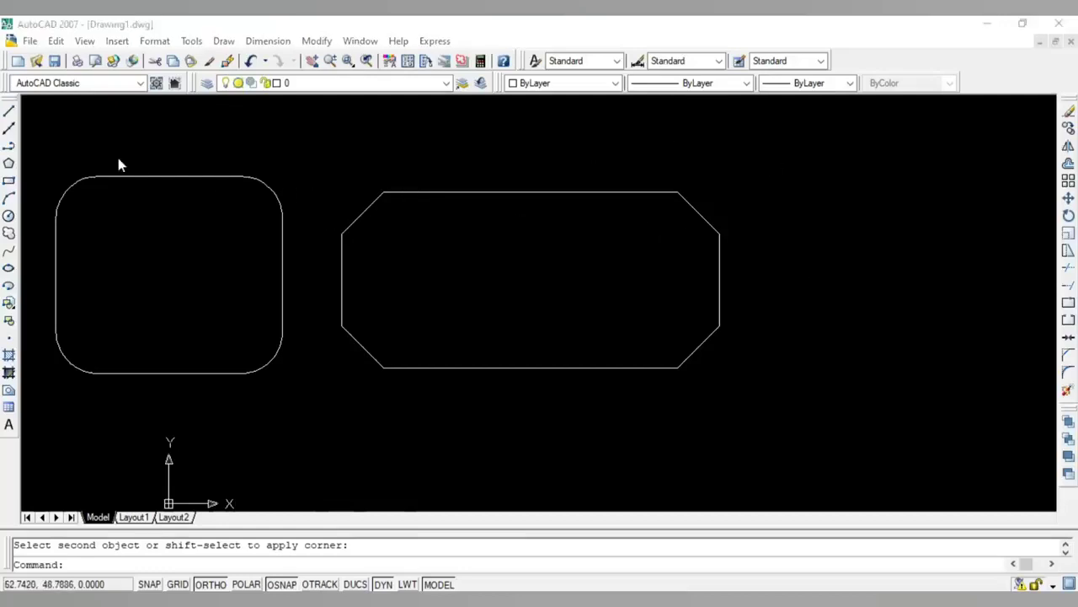
Erase both shapes with a selection window and open the Layer Properties Manager
click(48, 150)
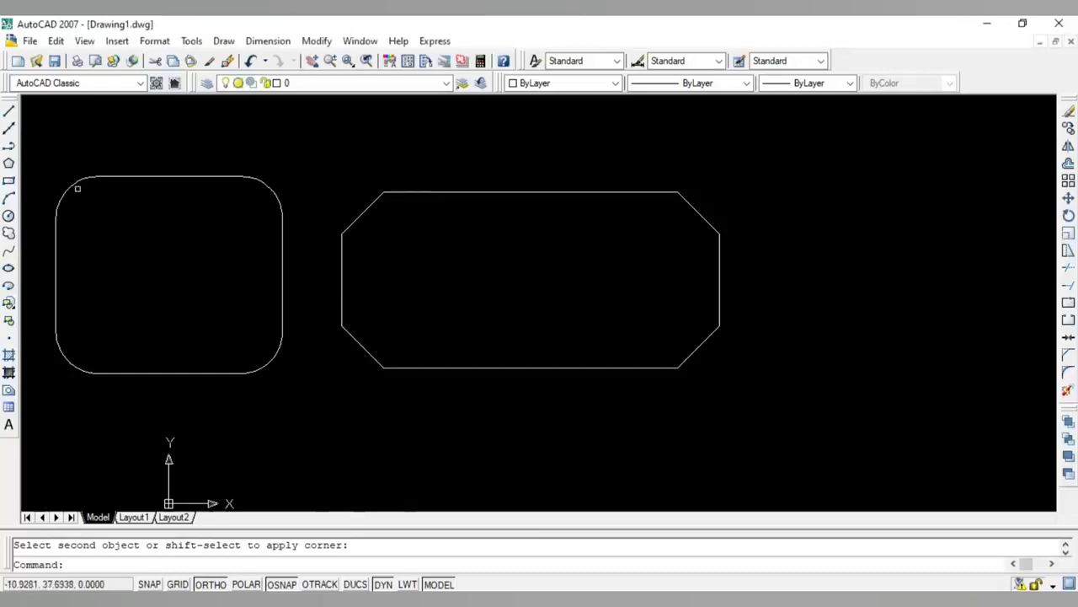
click(51, 147)
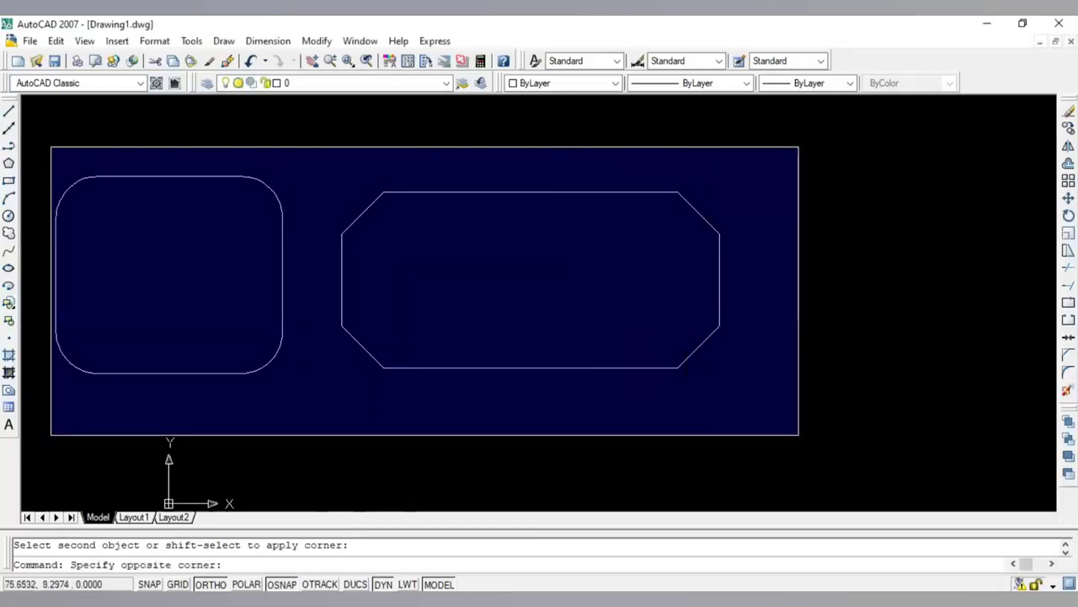
click(799, 435)
key(Delete)
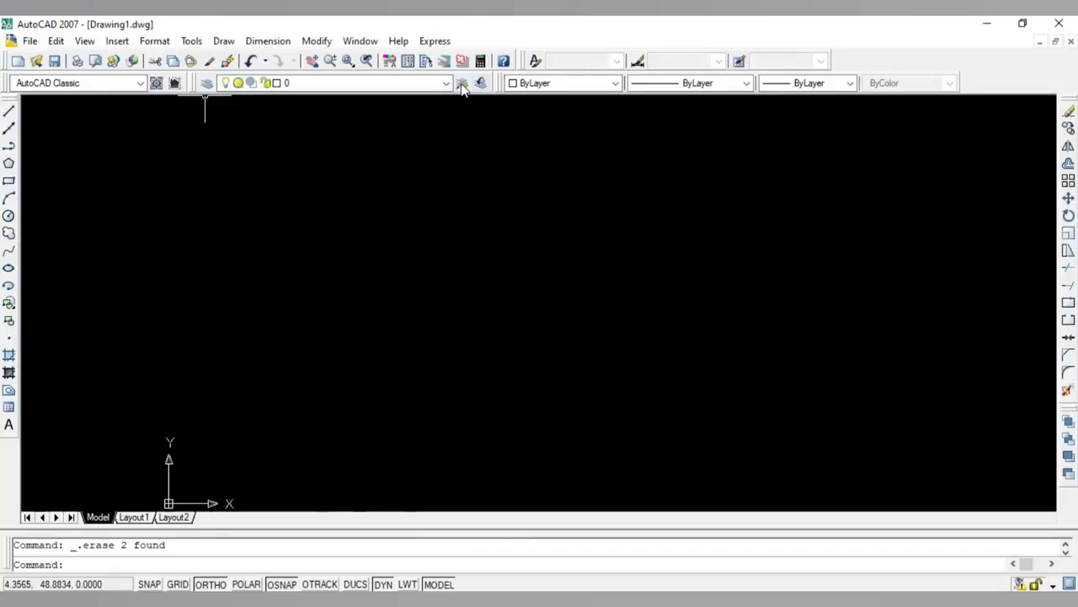
click(207, 84)
click(206, 85)
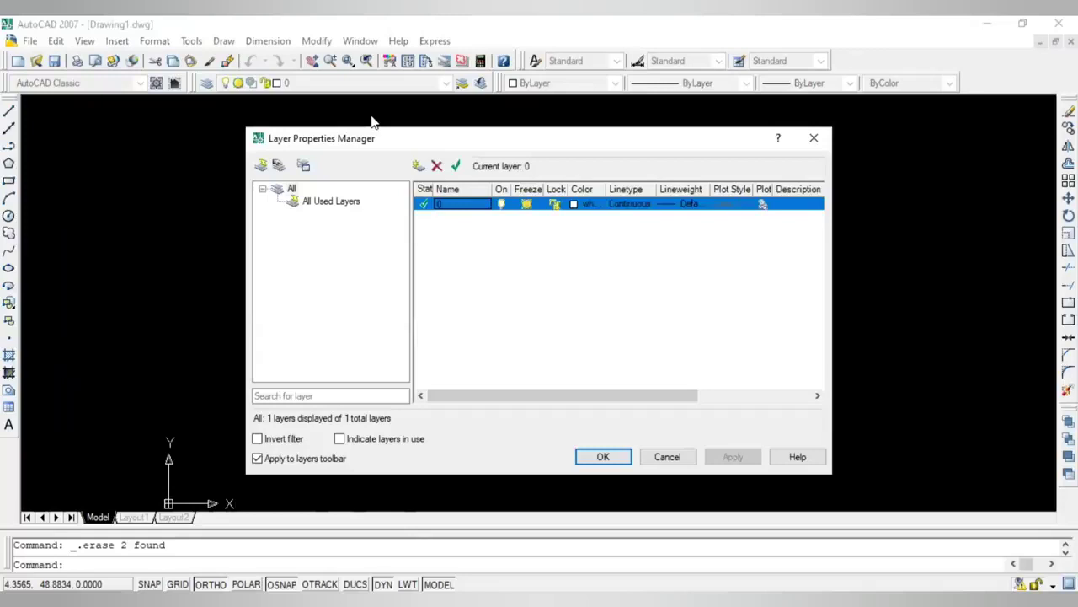
Create a new layer, Layer1, and set it as the current layer
right_click(530, 204)
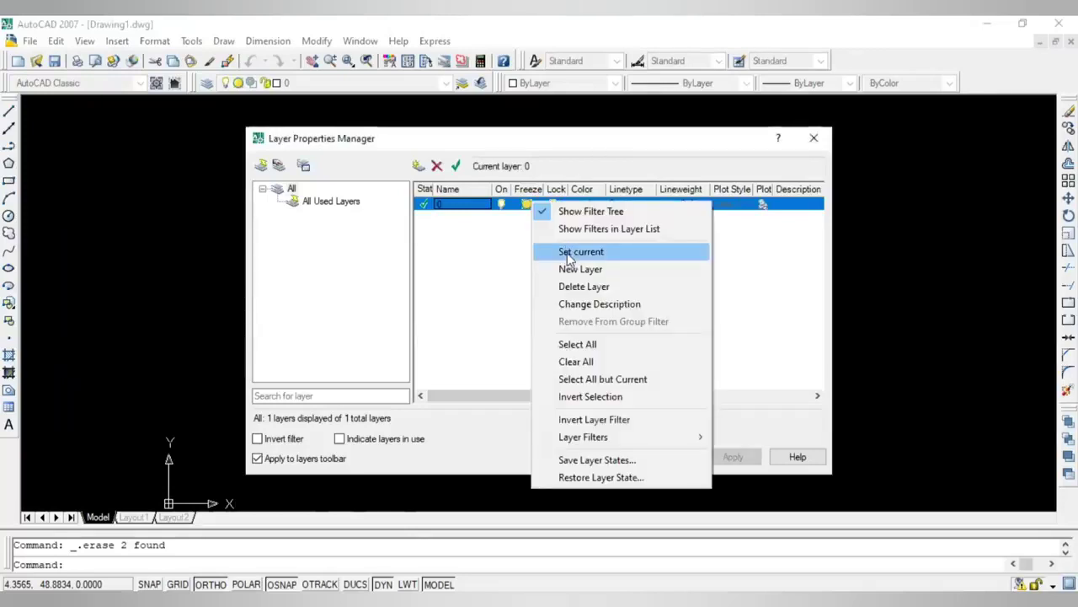
click(579, 269)
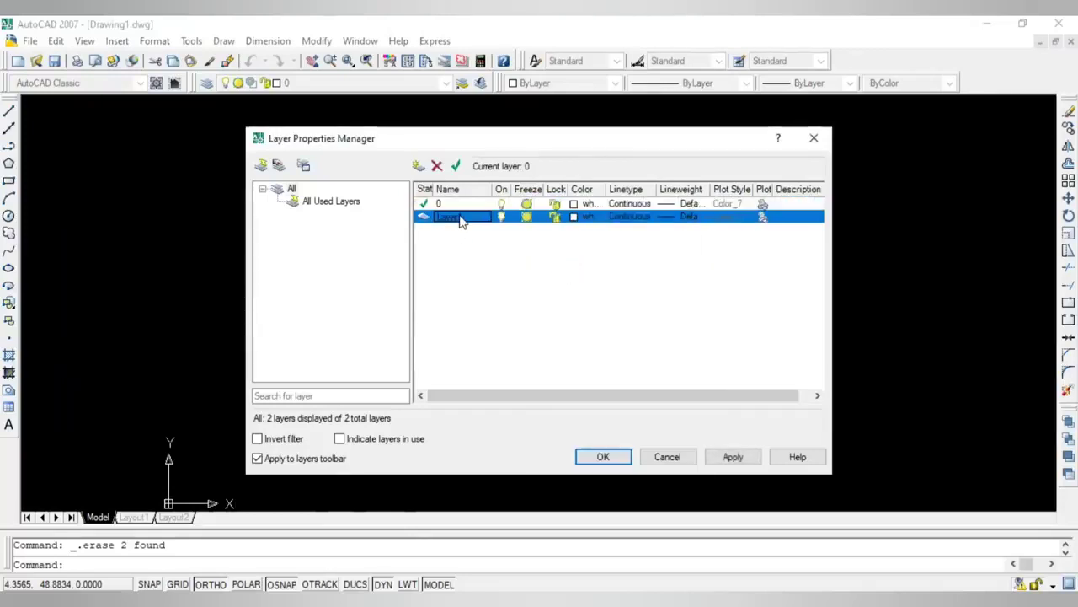
key(alt+c)
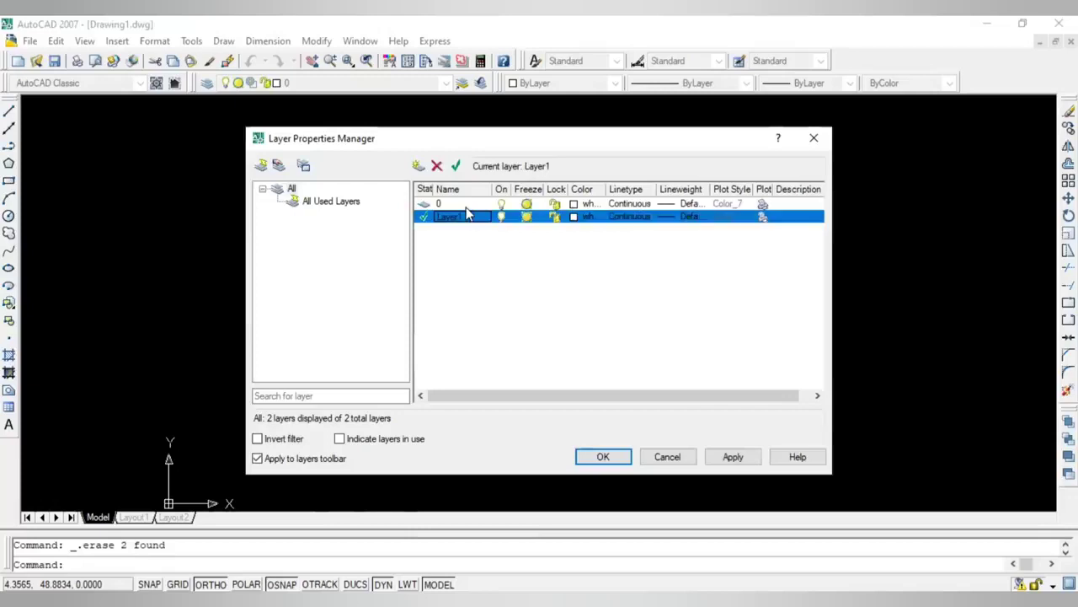
click(467, 204)
key(alt+c)
click(460, 217)
key(alt+c)
Rename Layer1 to 'Dimensuion layer'
right_click(460, 217)
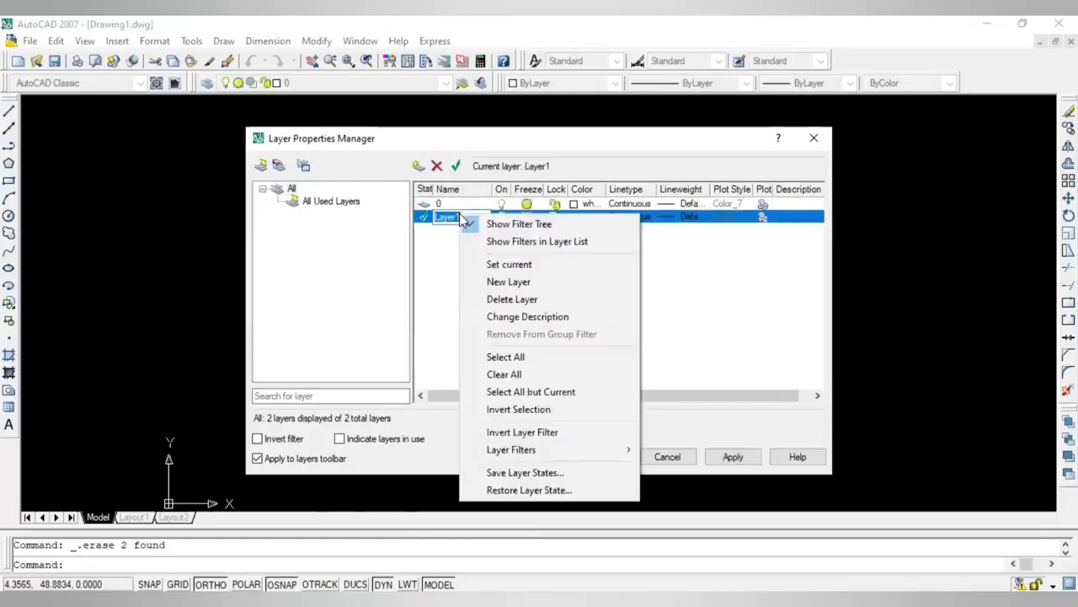
click(459, 217)
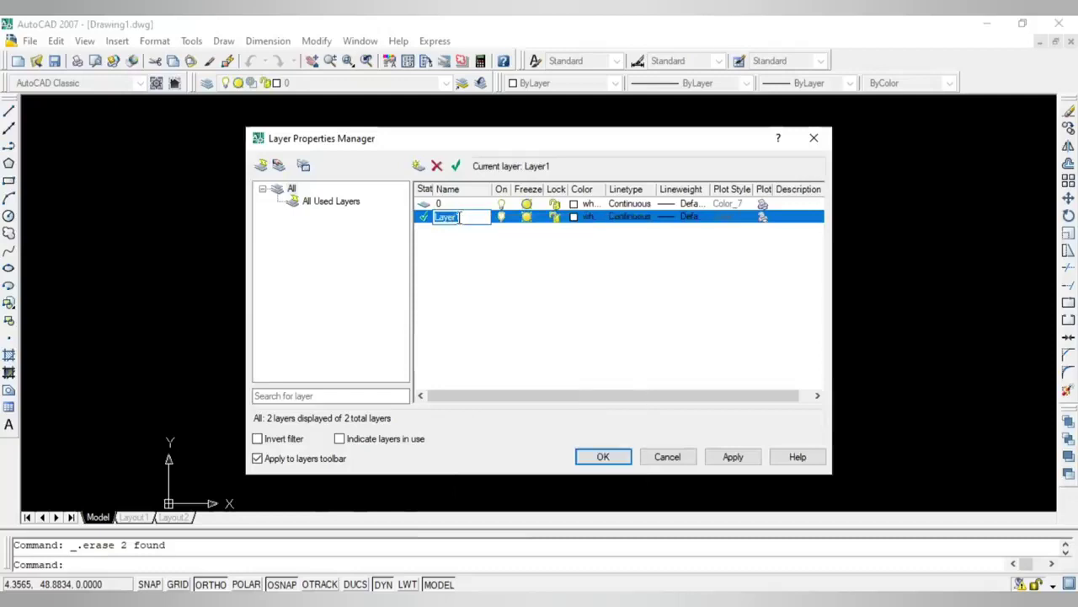
key(BackSpace)
text(Dim)
text(ens)
text(u)
text(ionl)
text(ayer)
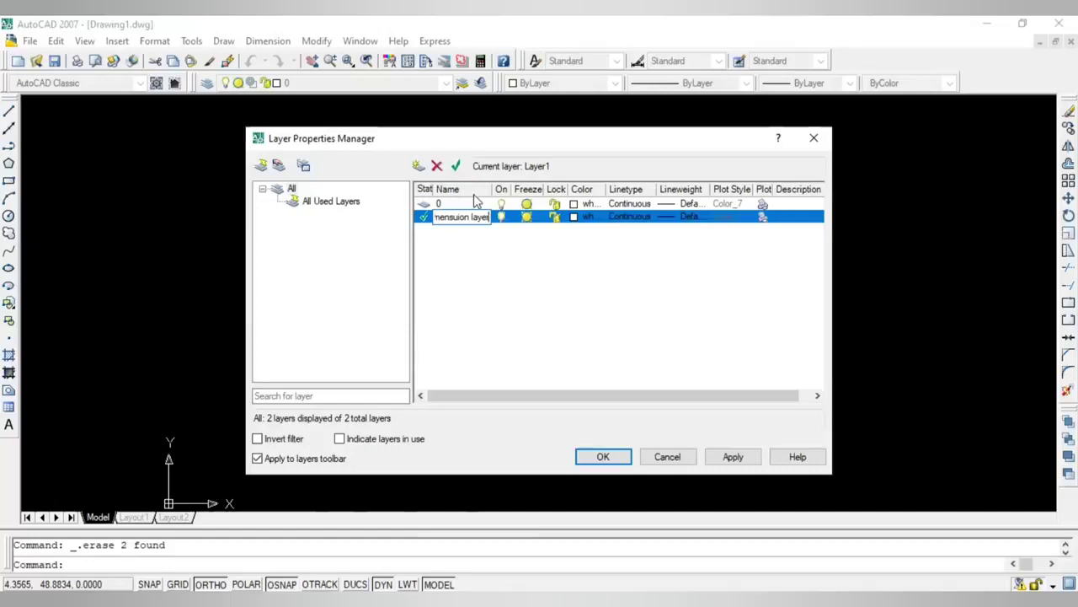
key(Return)
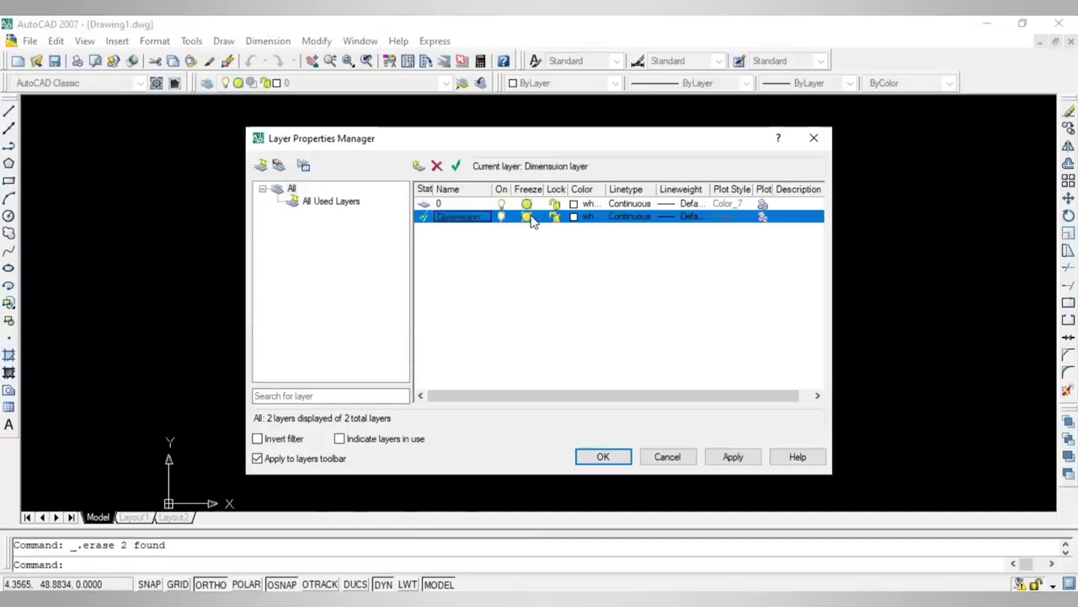
Change the Dimensuion layer's colour from cyan to grey index 252
click(578, 218)
click(578, 218)
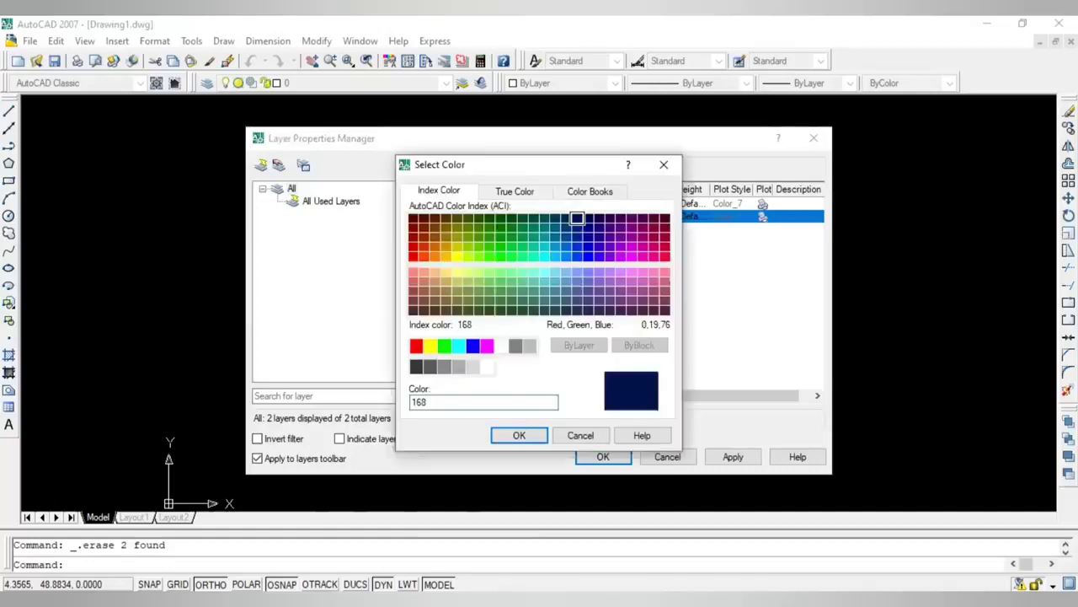
click(444, 346)
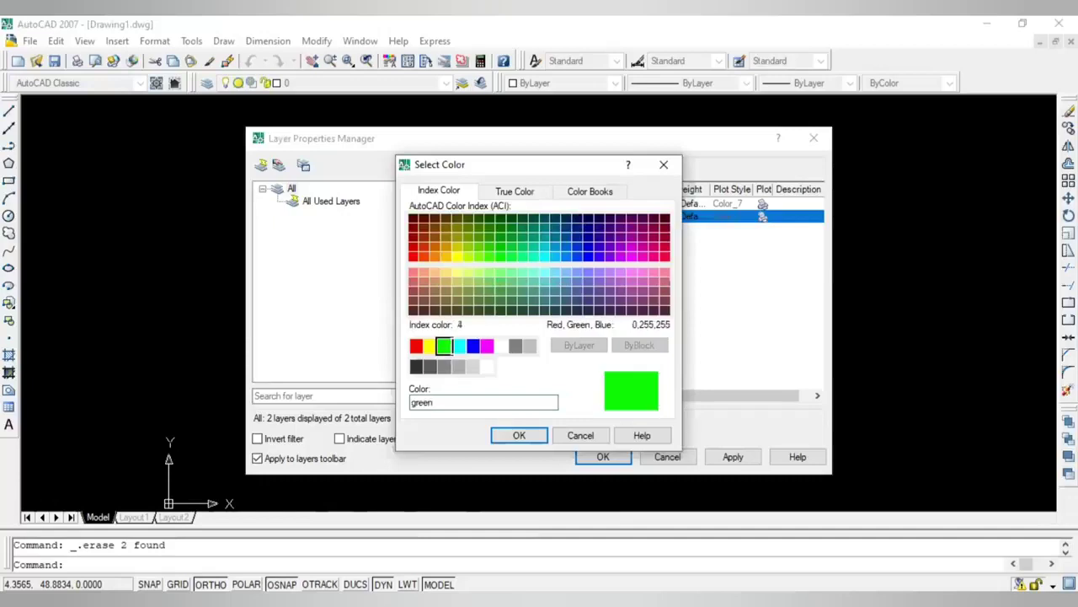
click(458, 346)
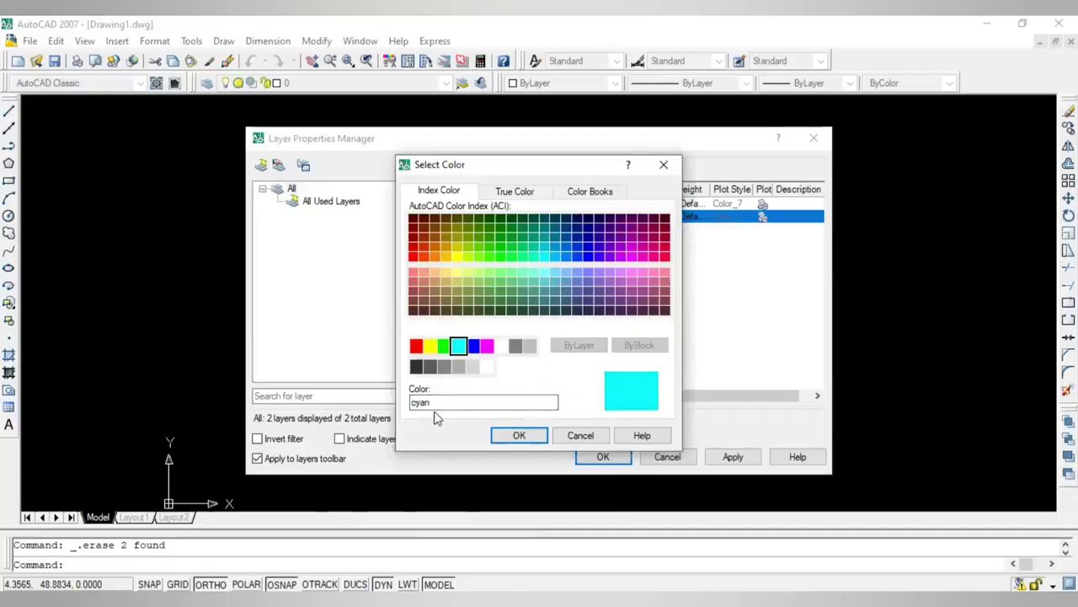
click(520, 436)
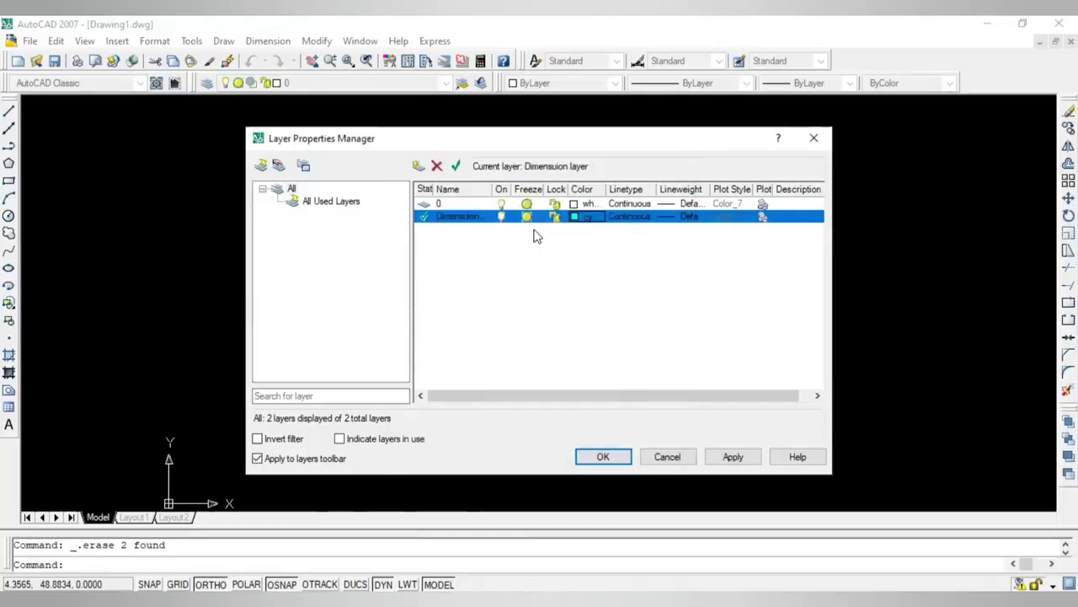
click(590, 223)
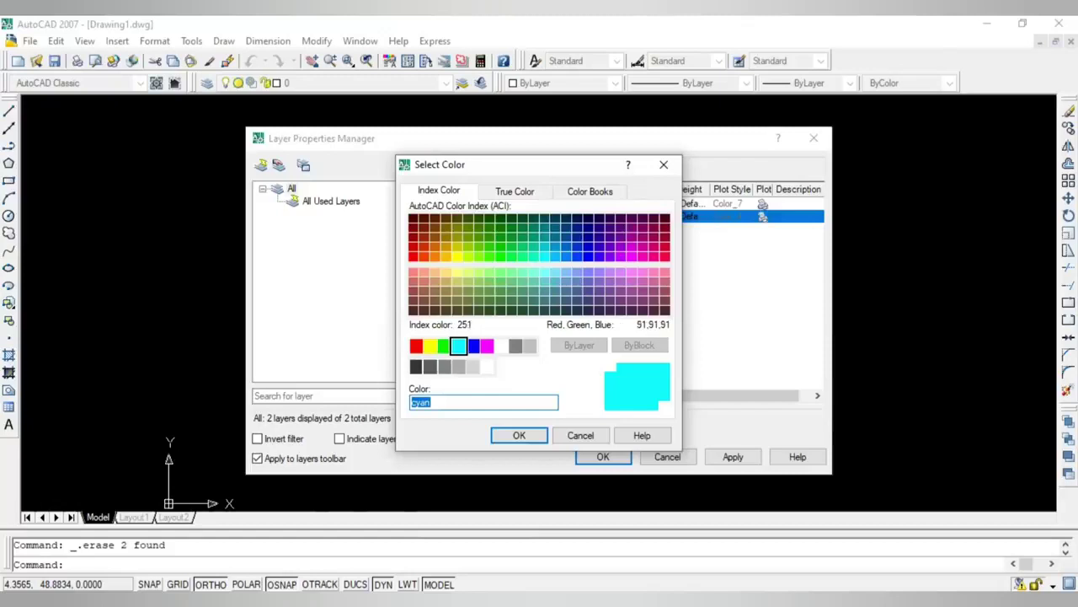
click(444, 366)
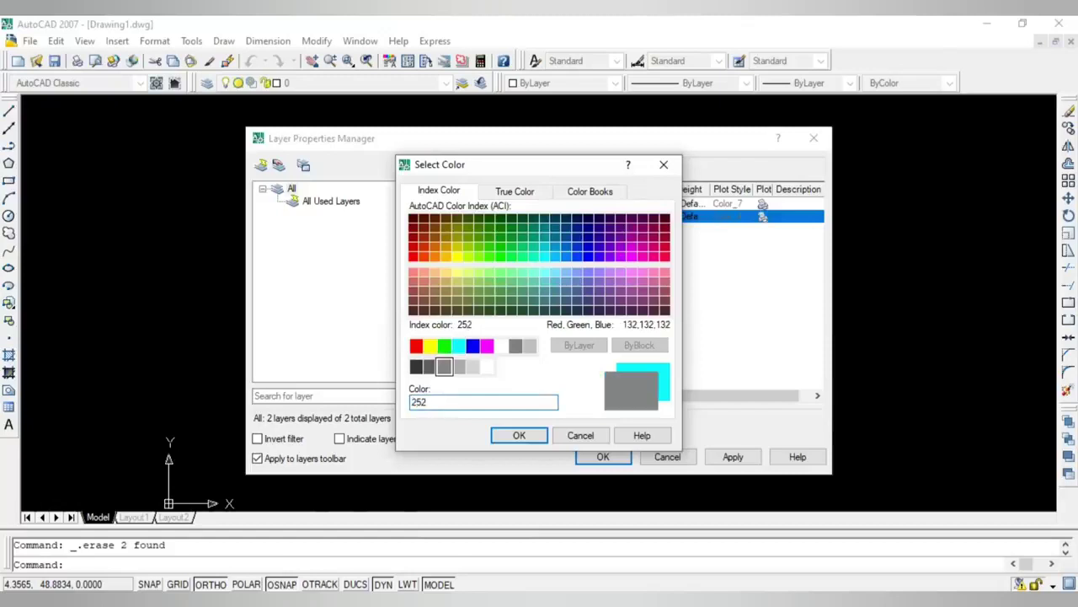
click(519, 438)
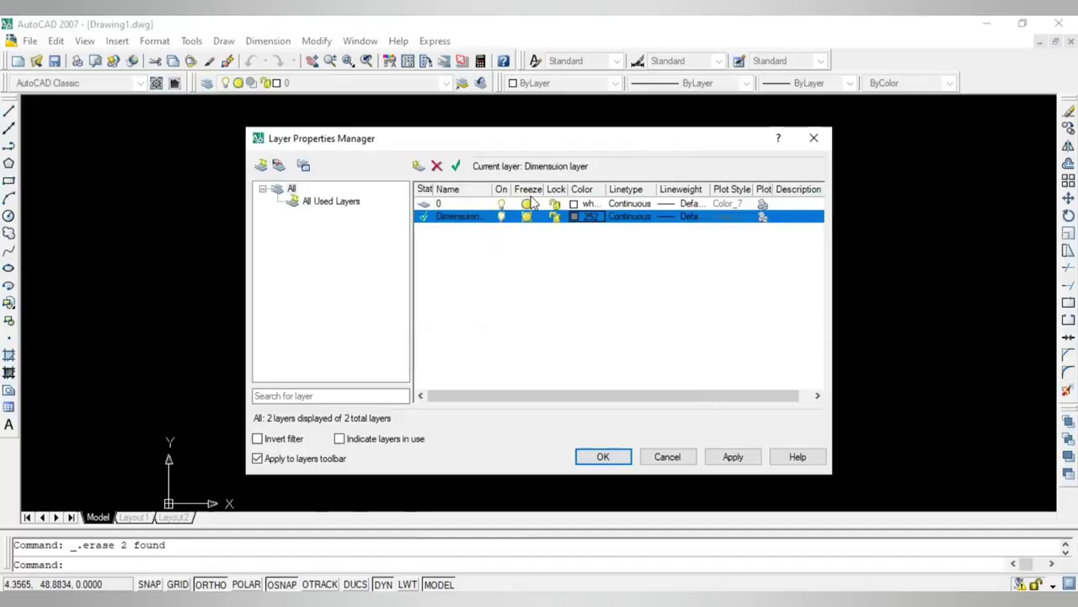
Add another new layer, Layer1, and make it current
right_click(509, 246)
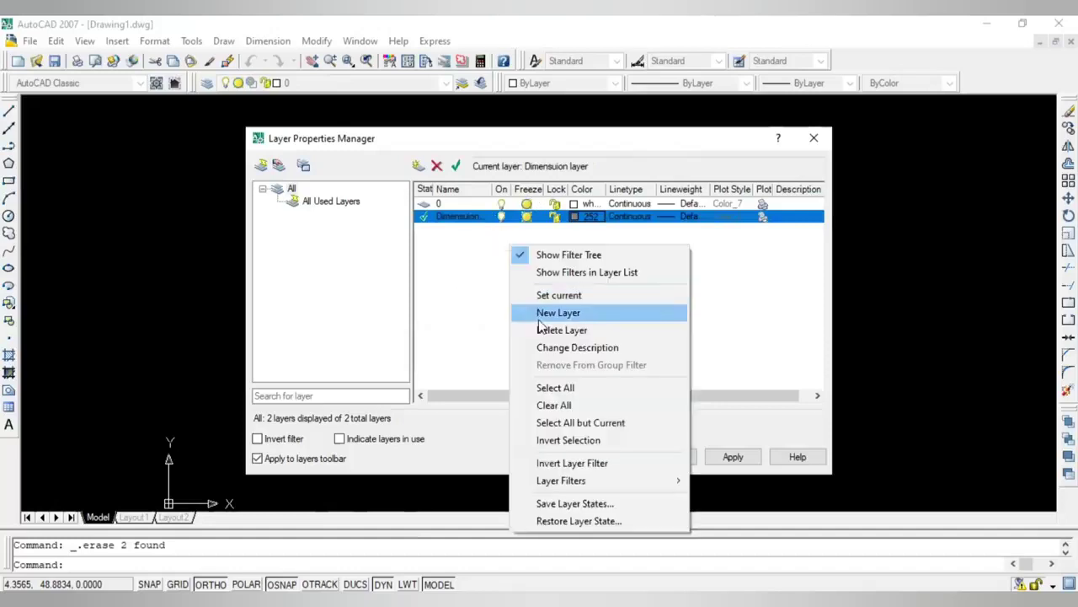
click(540, 312)
key(alt+c)
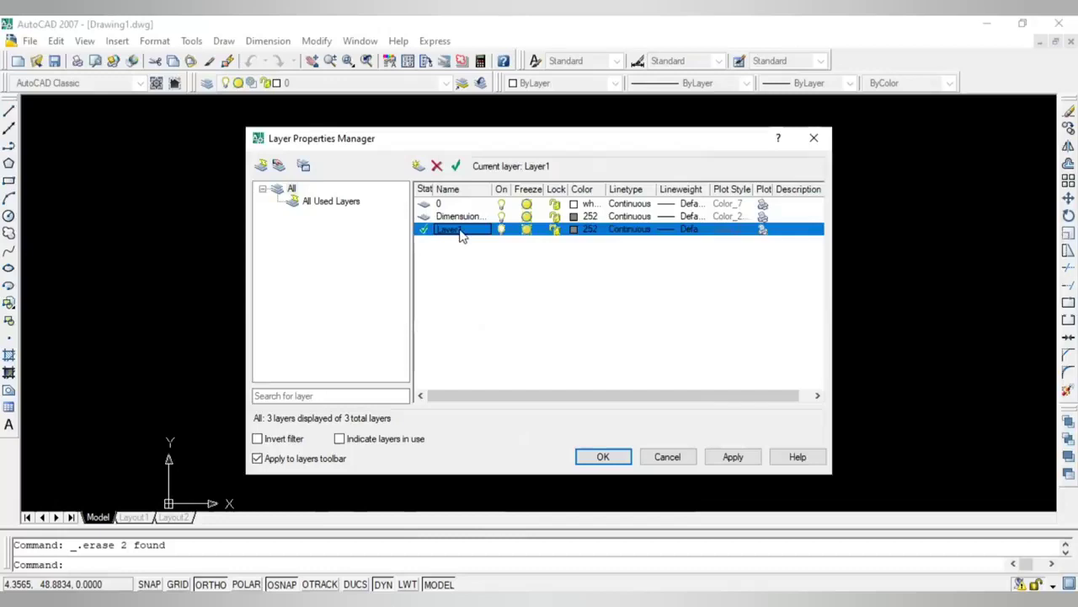
Rename Layer1 to 'Constuction layer'
right_click(462, 233)
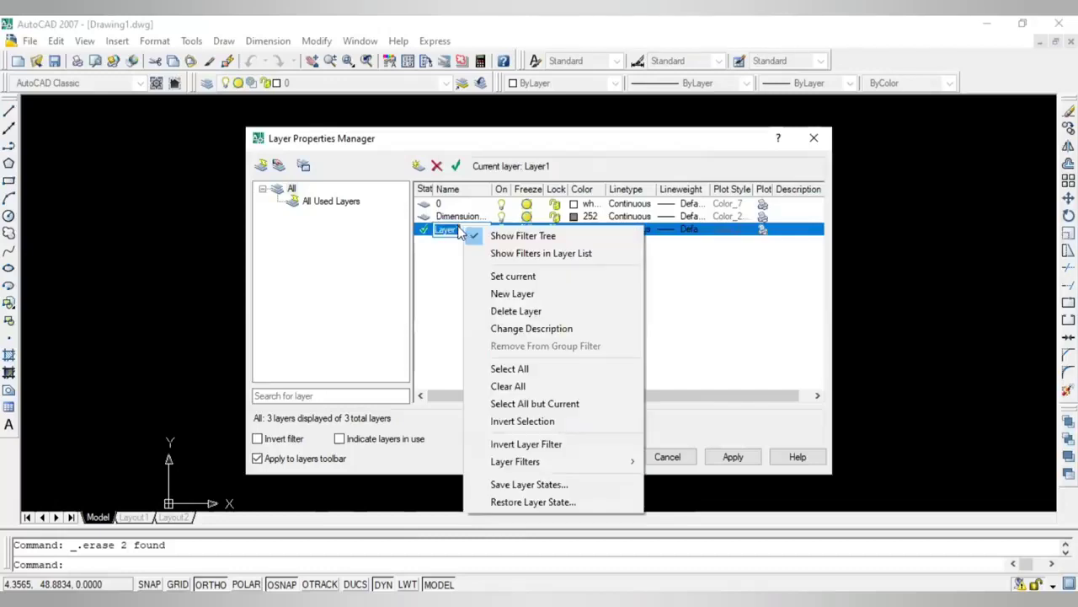
click(460, 230)
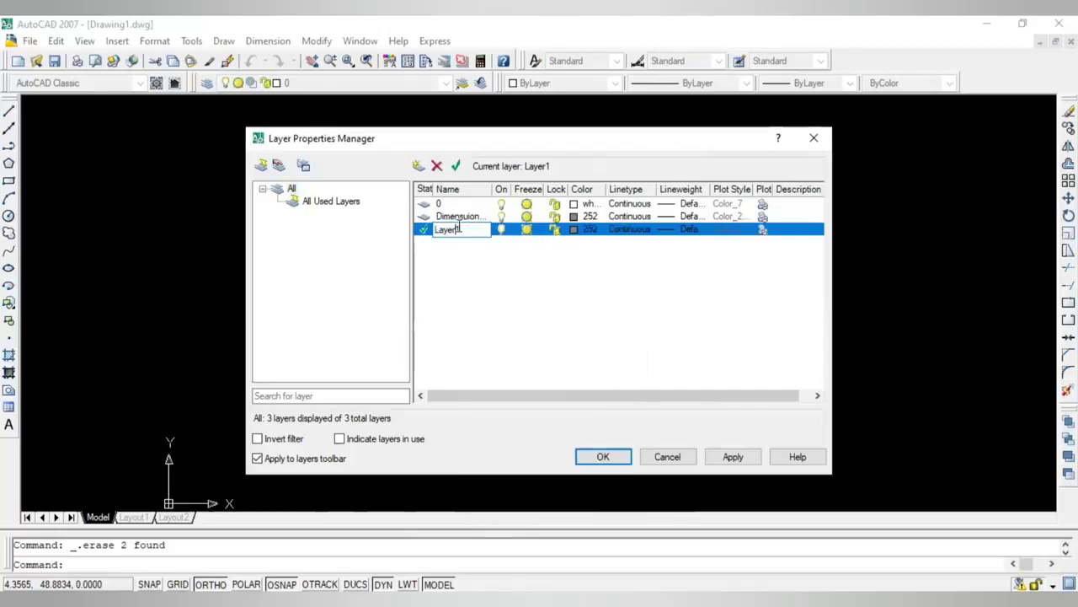
double_click(460, 229)
key(BackSpace)
text(Con)
text(st)
text(uction )
text(layer)
key(Return)
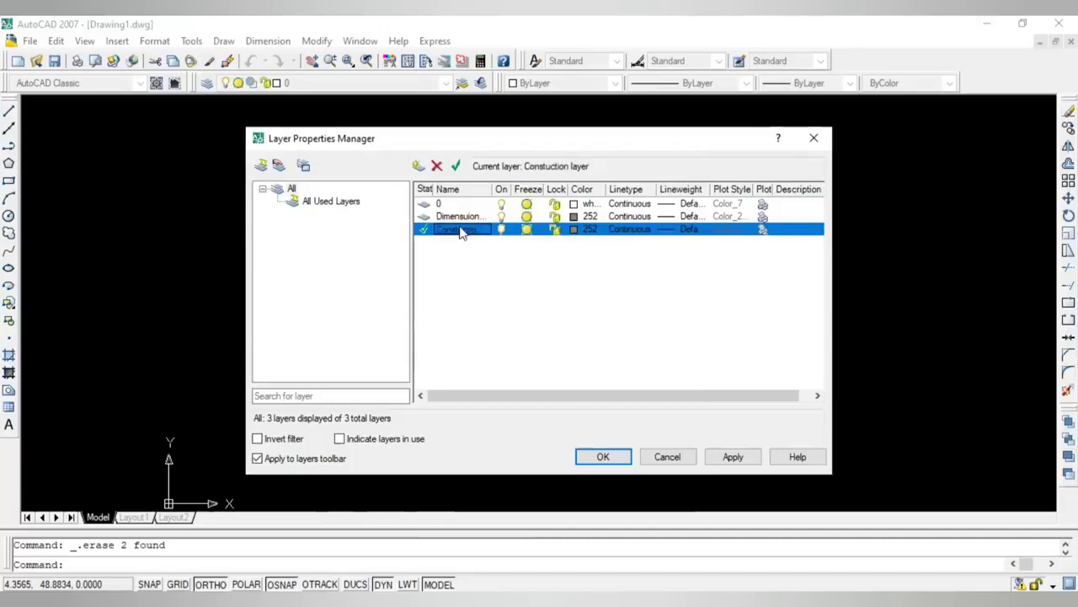
Colour the Constuction layer cyan and close the Layer Properties Manager with OK
click(576, 229)
click(457, 346)
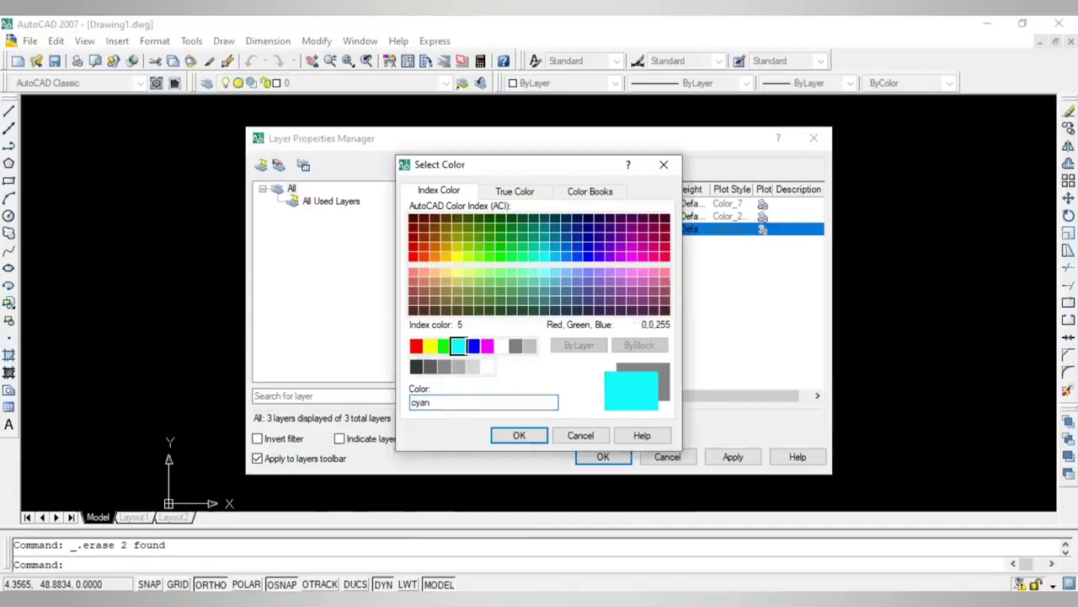
click(514, 436)
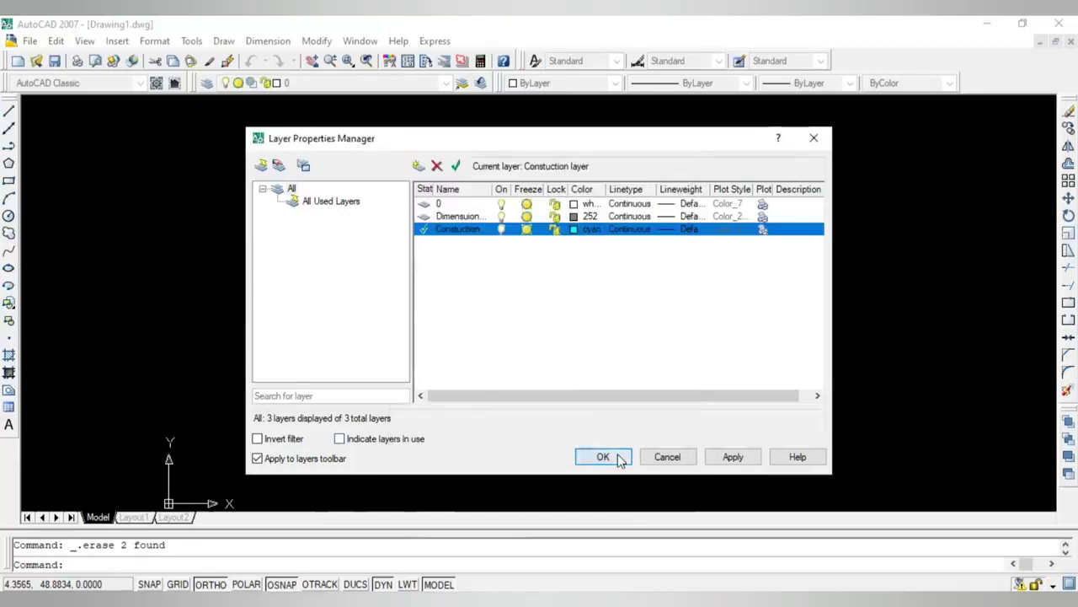
click(618, 458)
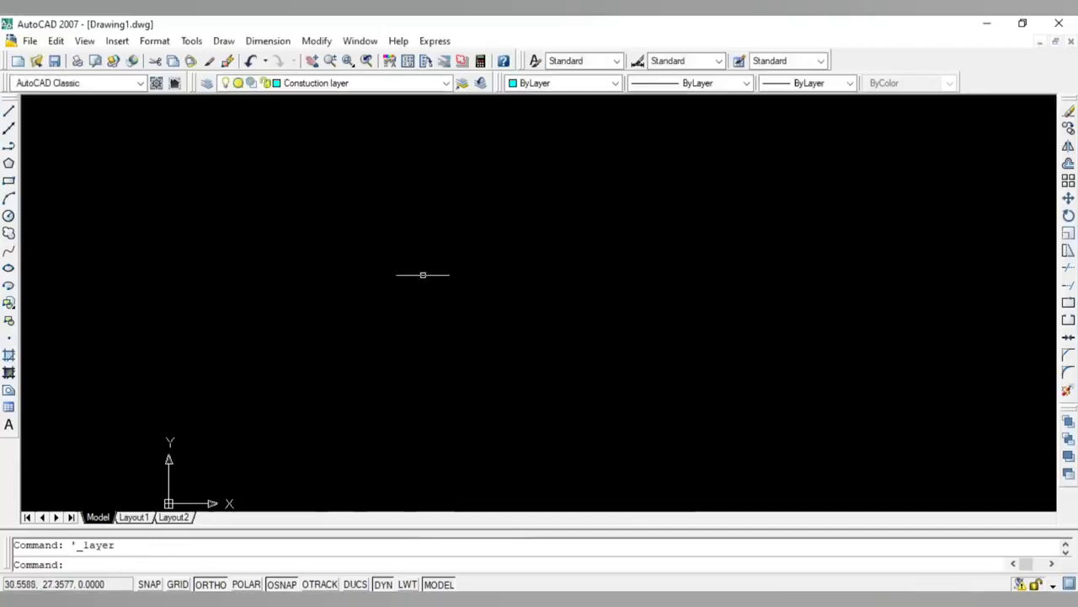
Reopen and close the layer manager, then start LINE and toggle Ortho back on with F8
click(206, 83)
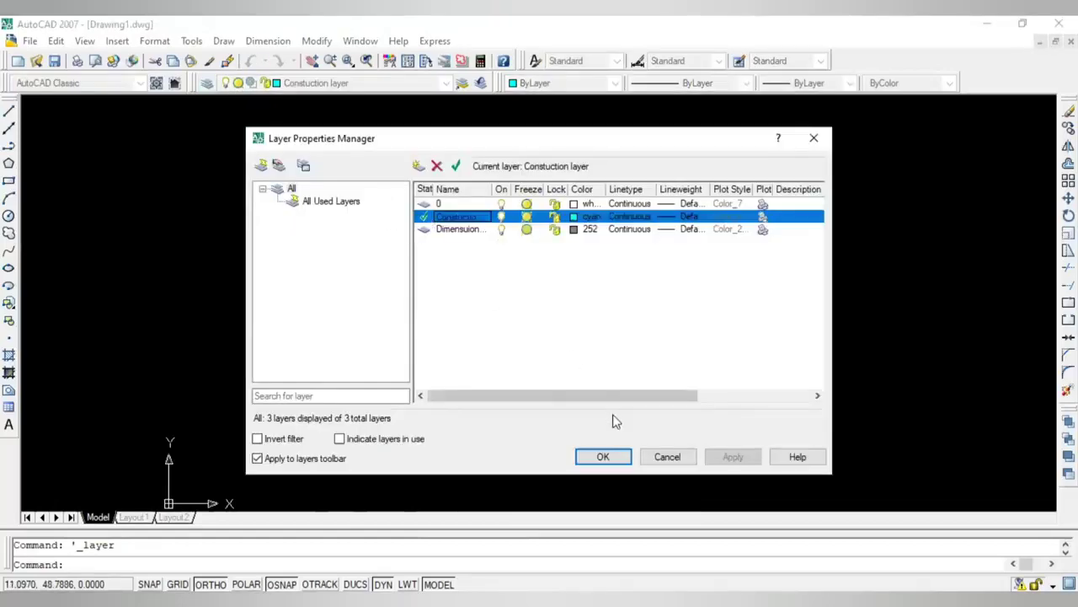
click(601, 456)
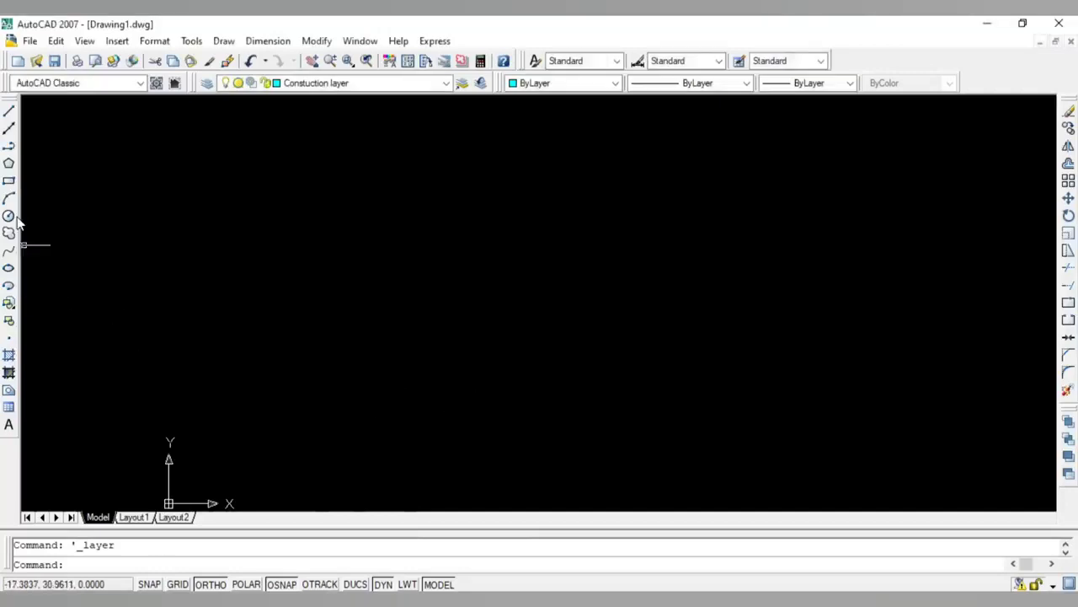
click(10, 112)
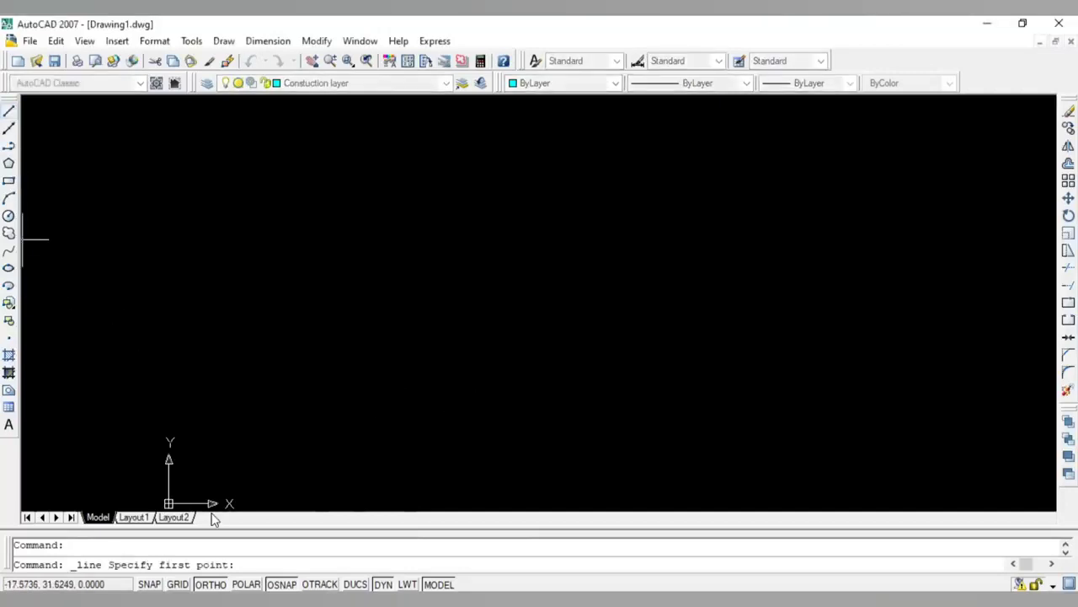
click(209, 584)
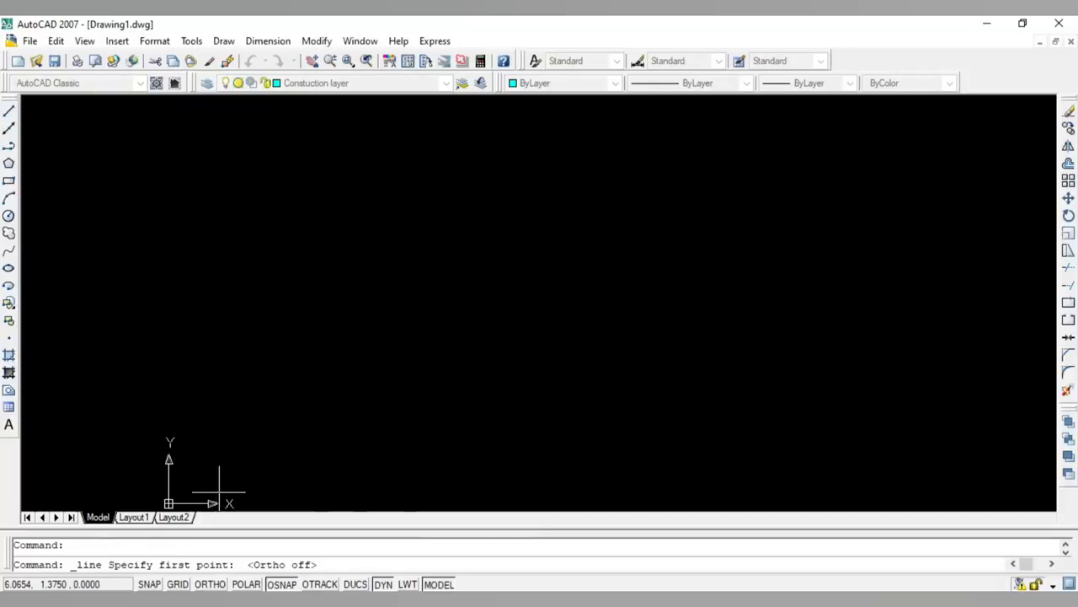
key(F8)
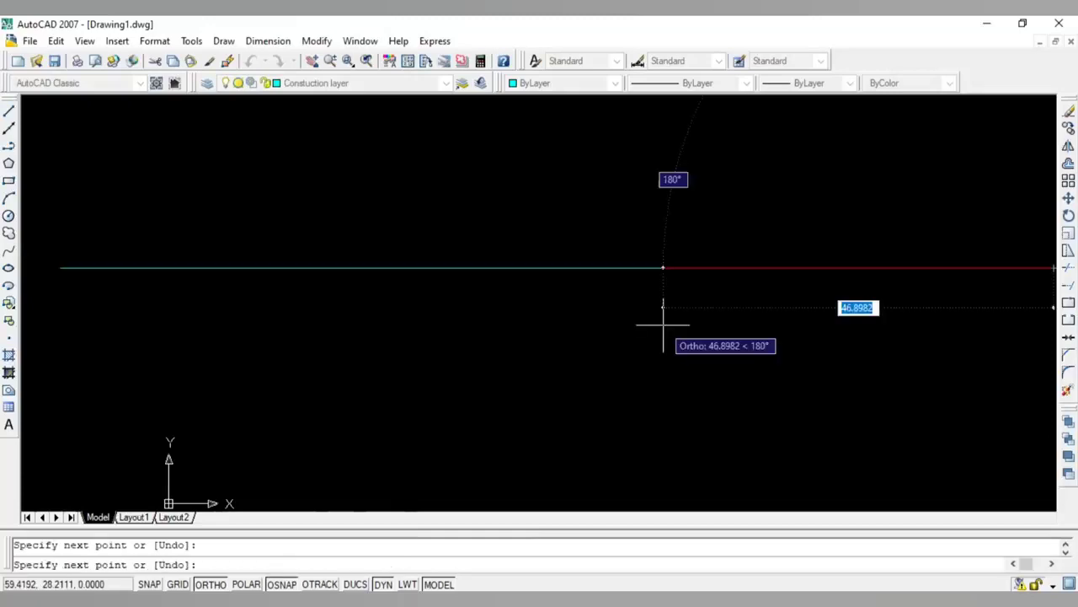
key(Escape)
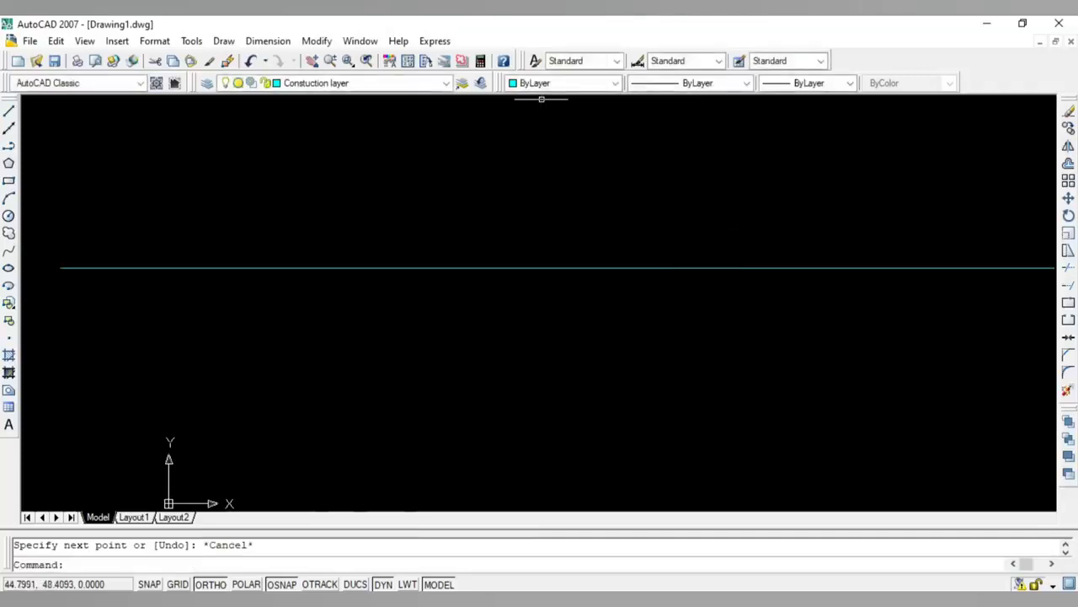
Draw a vertical line from near the top to near the bottom of the drawing
click(9, 111)
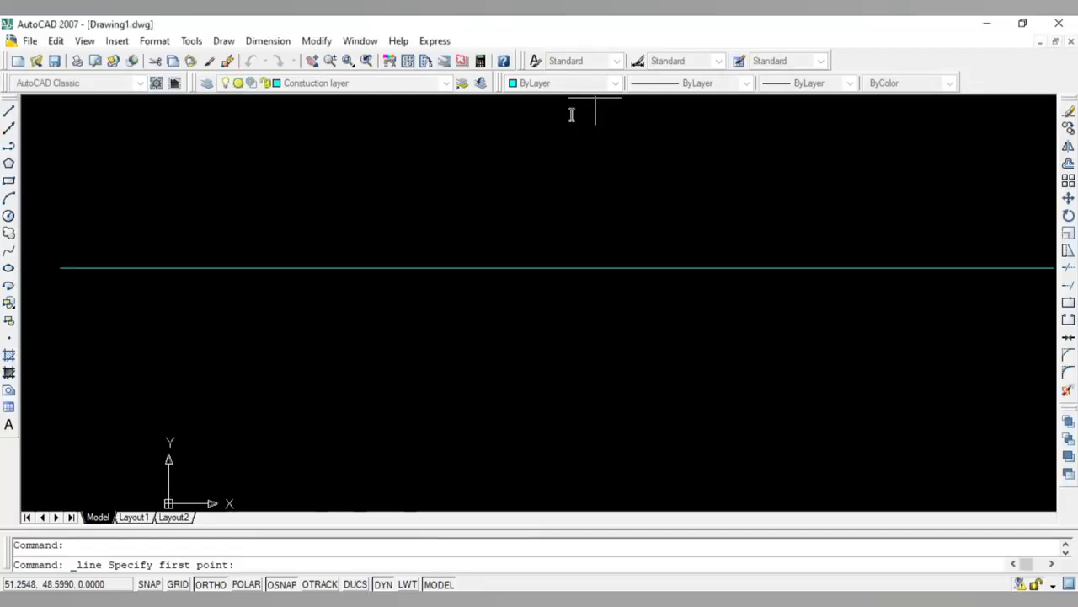
click(570, 96)
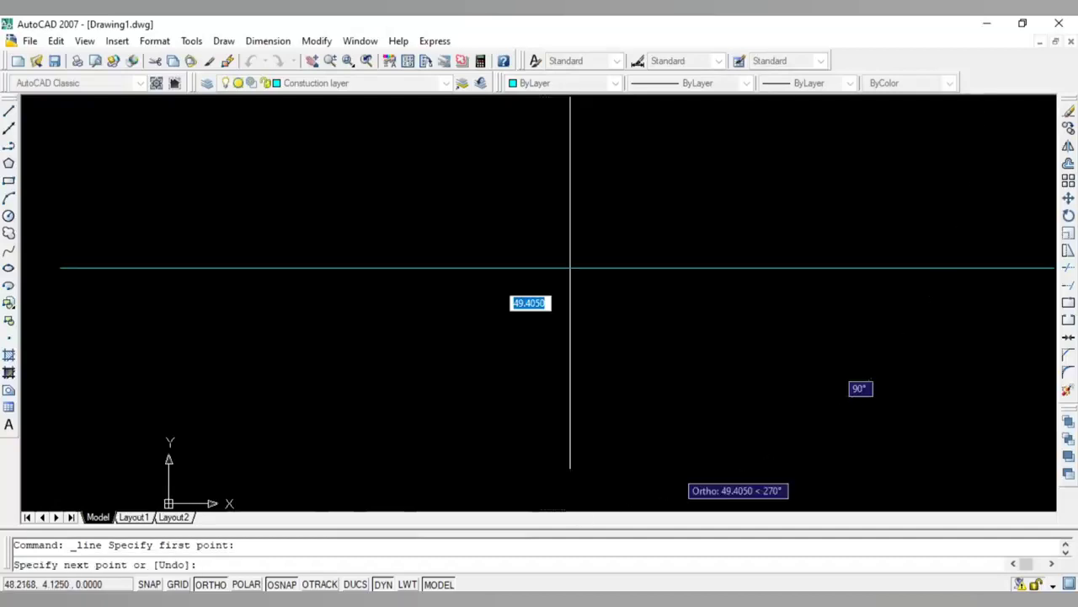
key(Escape)
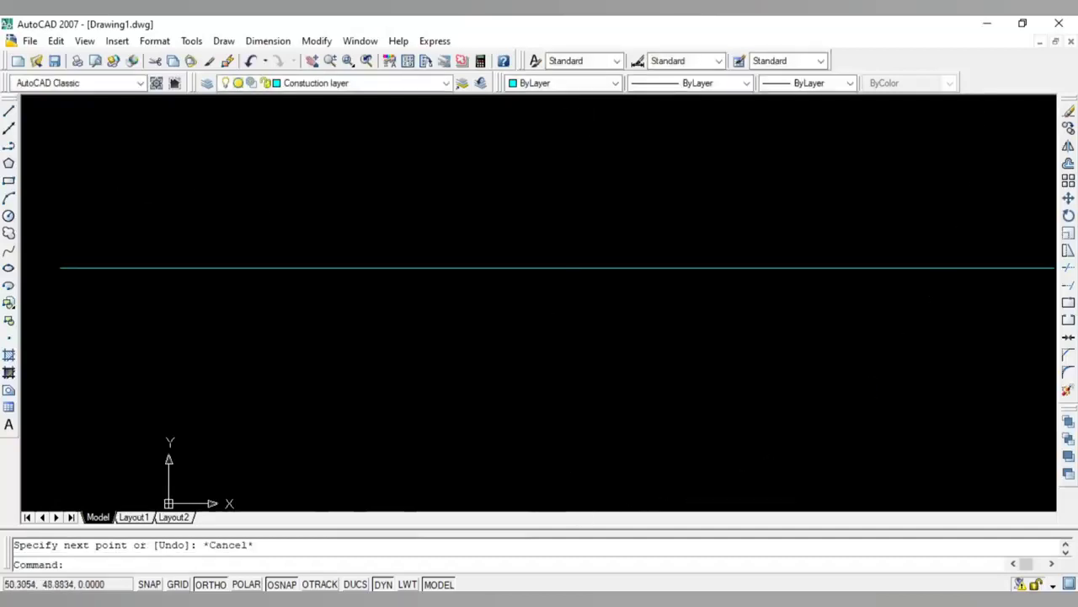
click(589, 103)
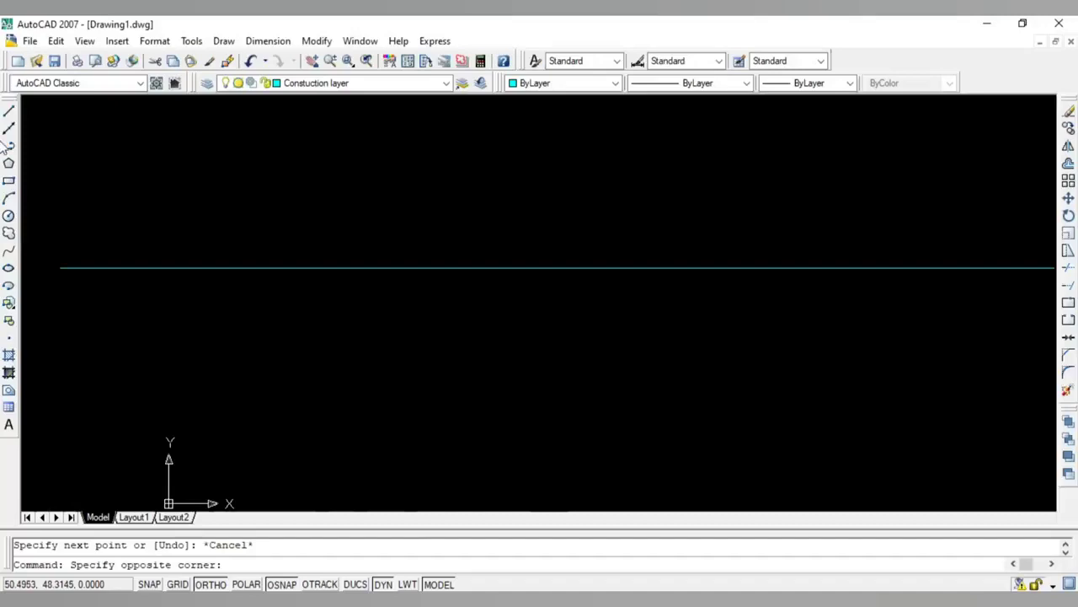
click(9, 110)
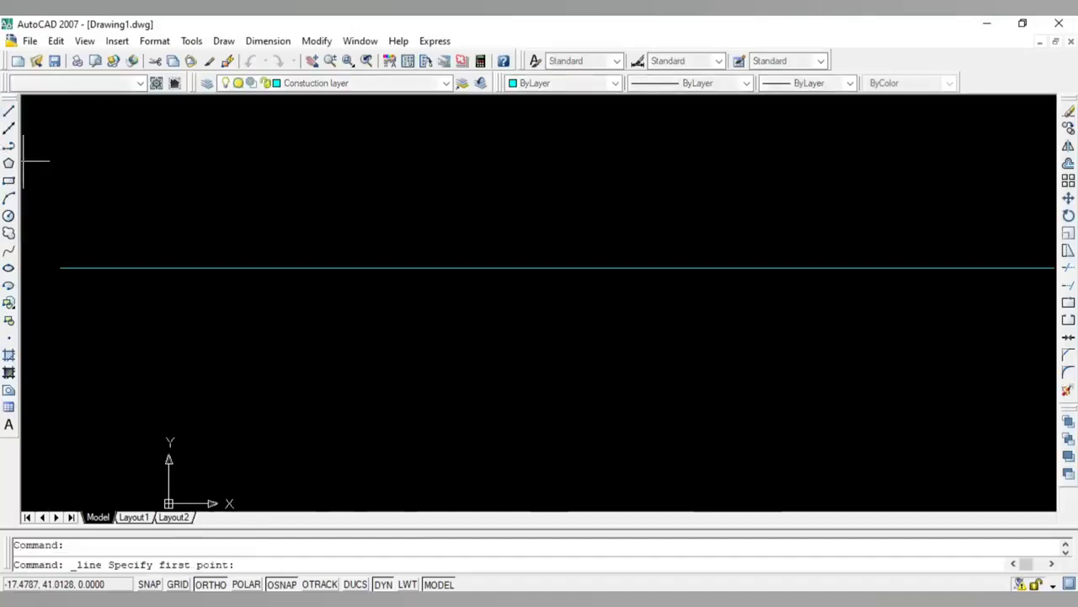
click(576, 100)
click(576, 503)
key(Escape)
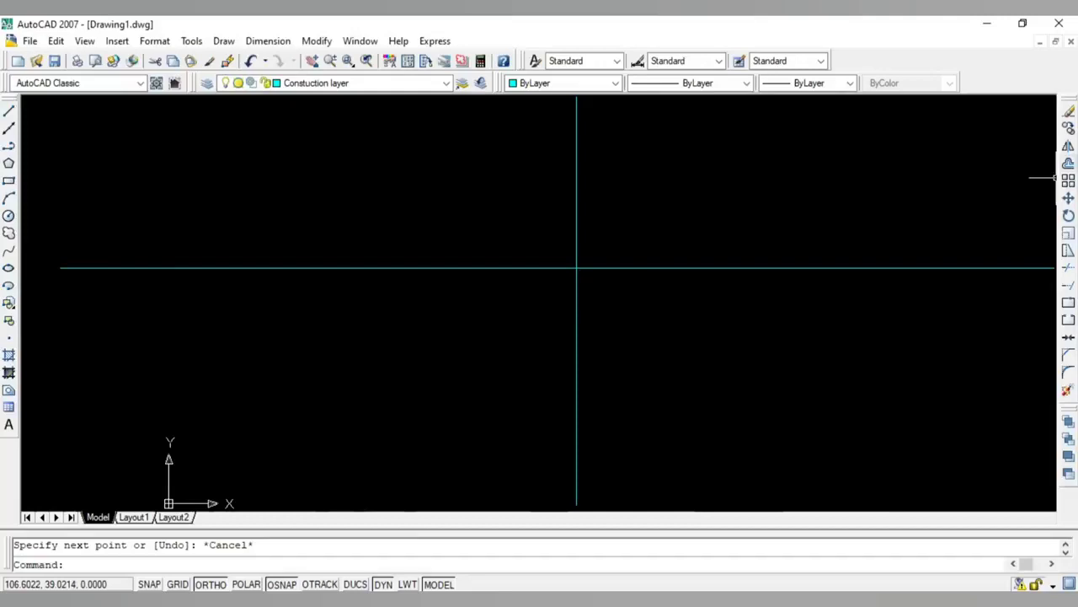
Offset both cyan construction lines 5 units to each side, then open the layer settings
click(1067, 163)
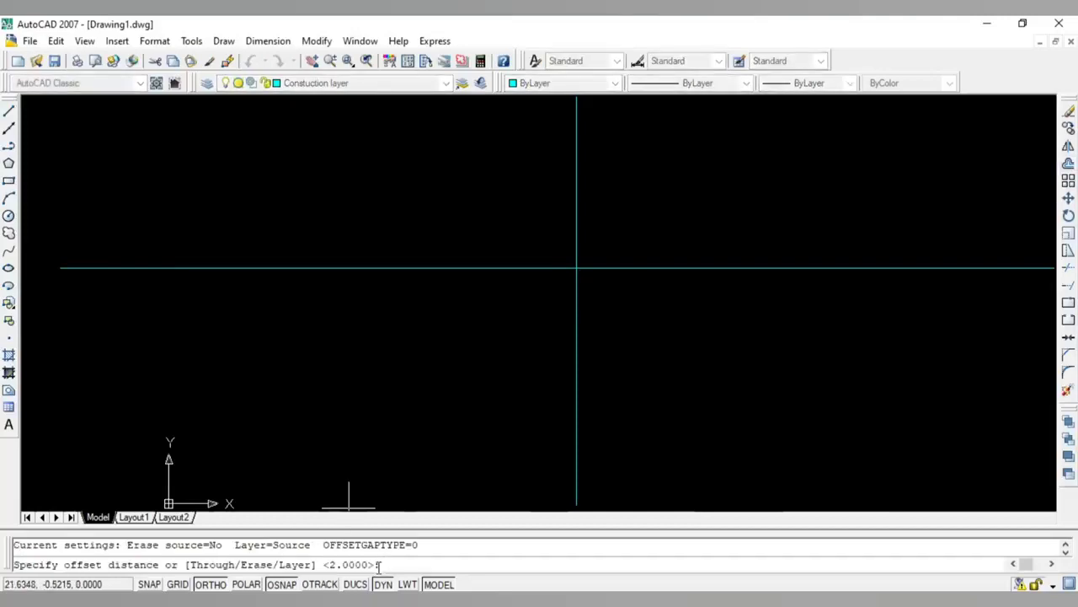
text(5)
key(Return)
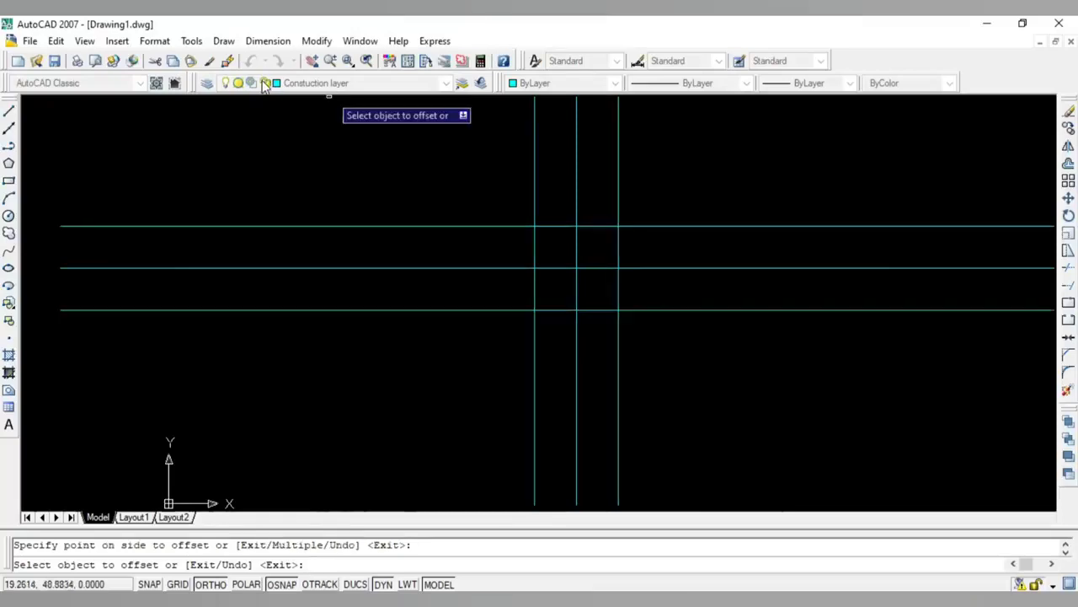
click(207, 83)
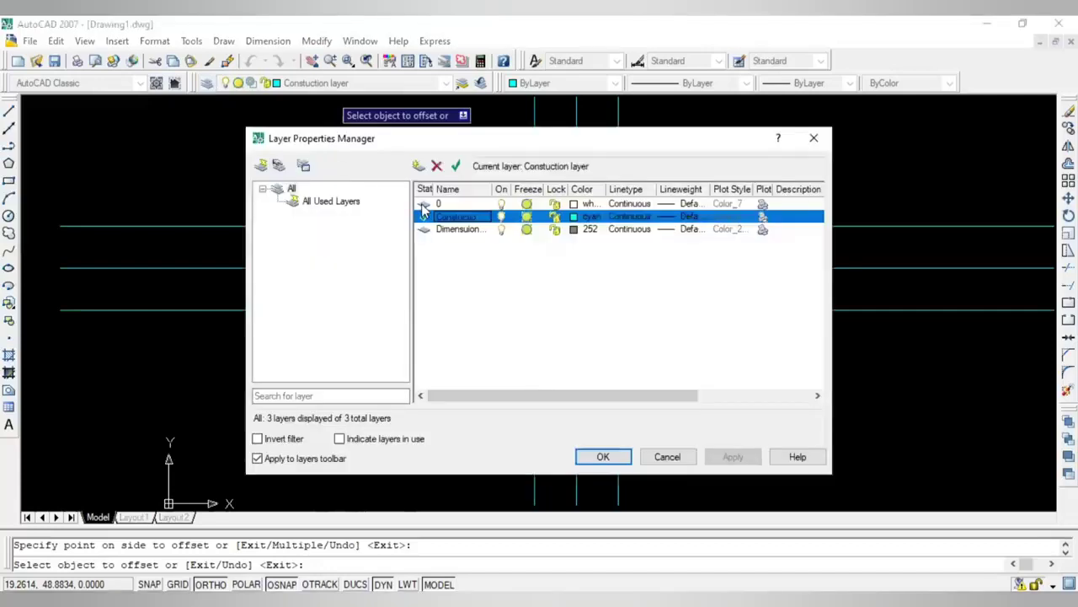
Set layer 0 as the current layer and leave the layer manager
double_click(424, 204)
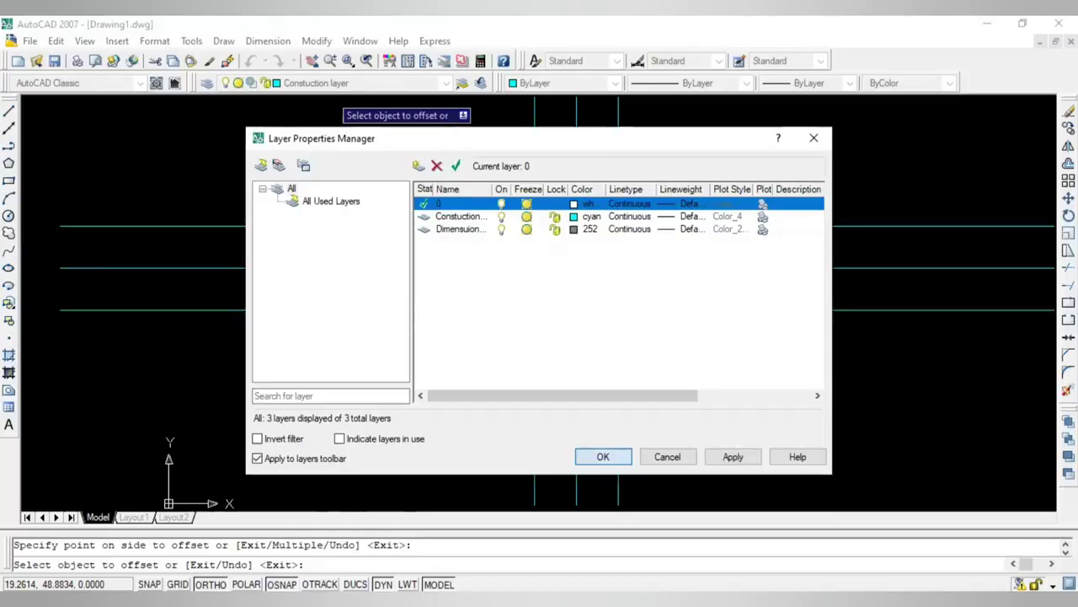
click(9, 112)
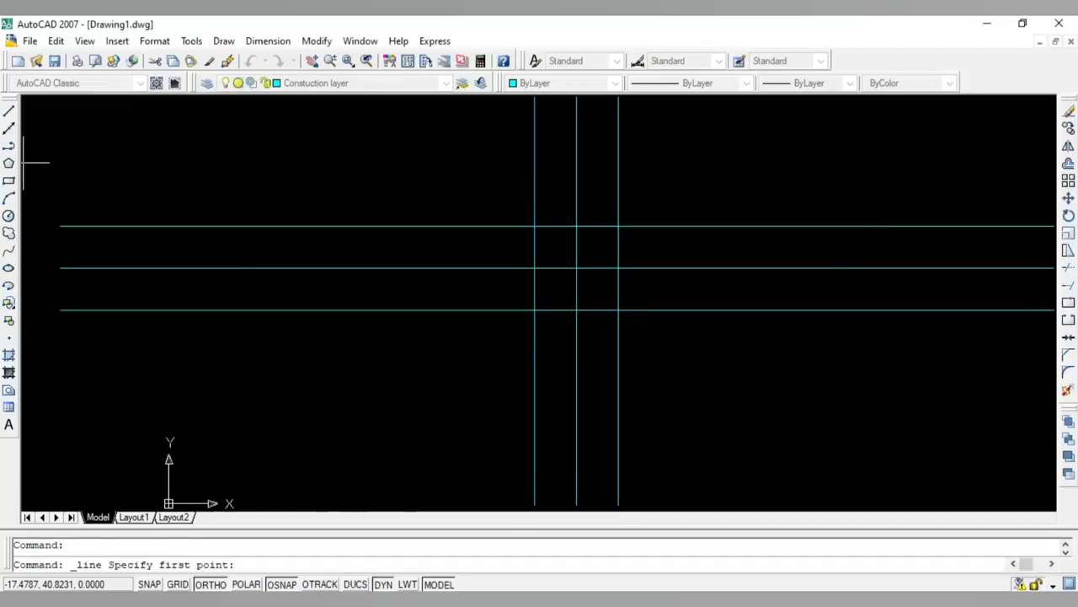
Cancel the pending line command and pan the view so the cyan grid sits right of centre
key(Escape)
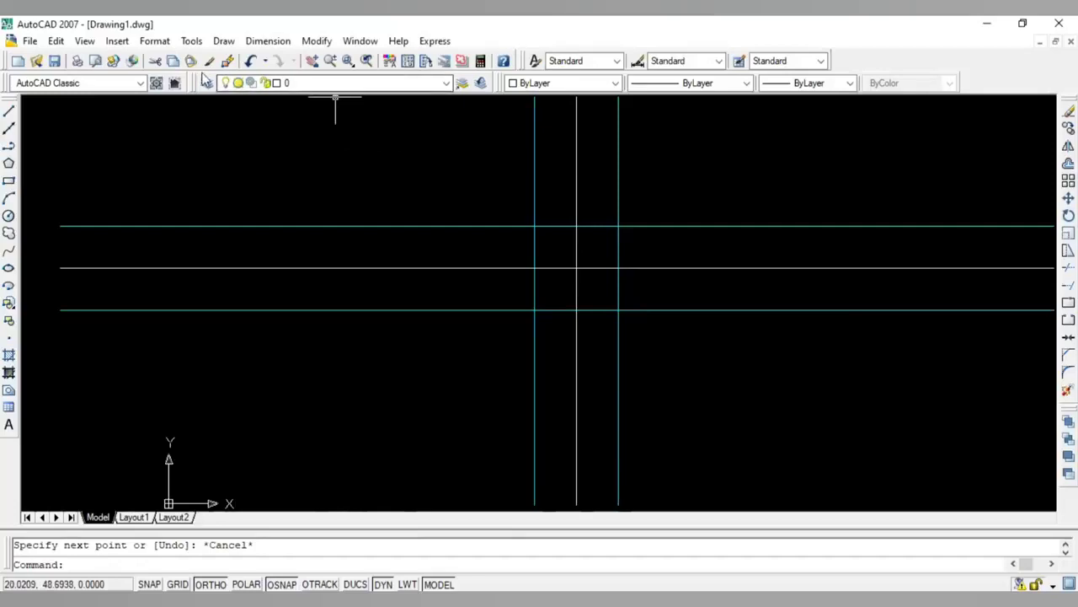
scroll(518, 281, down, 2)
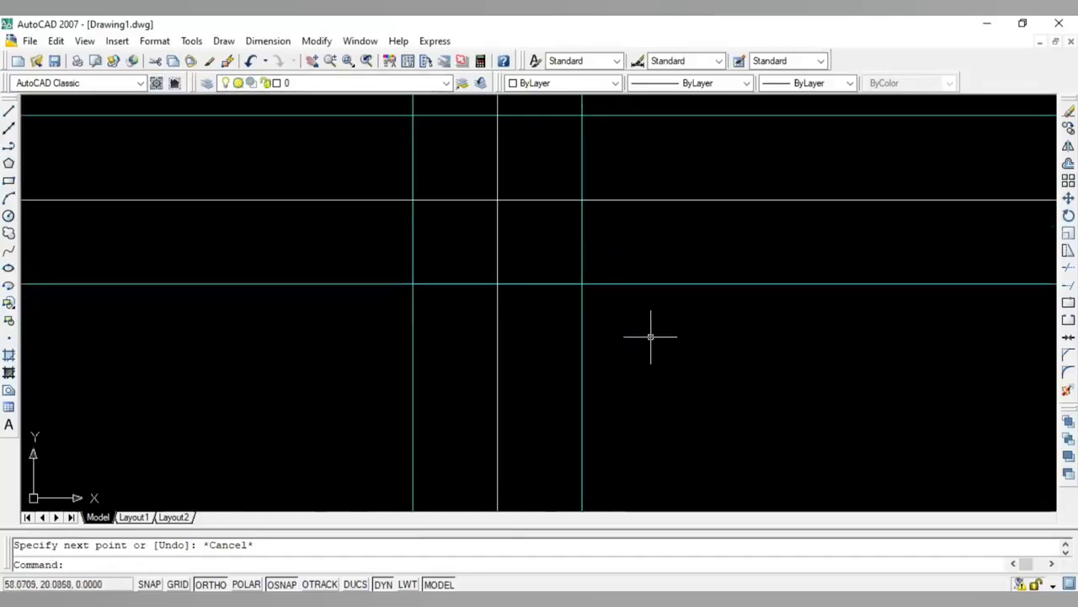
scroll(649, 335, down, 4)
scroll(658, 337, up, 2)
scroll(657, 337, up, 3)
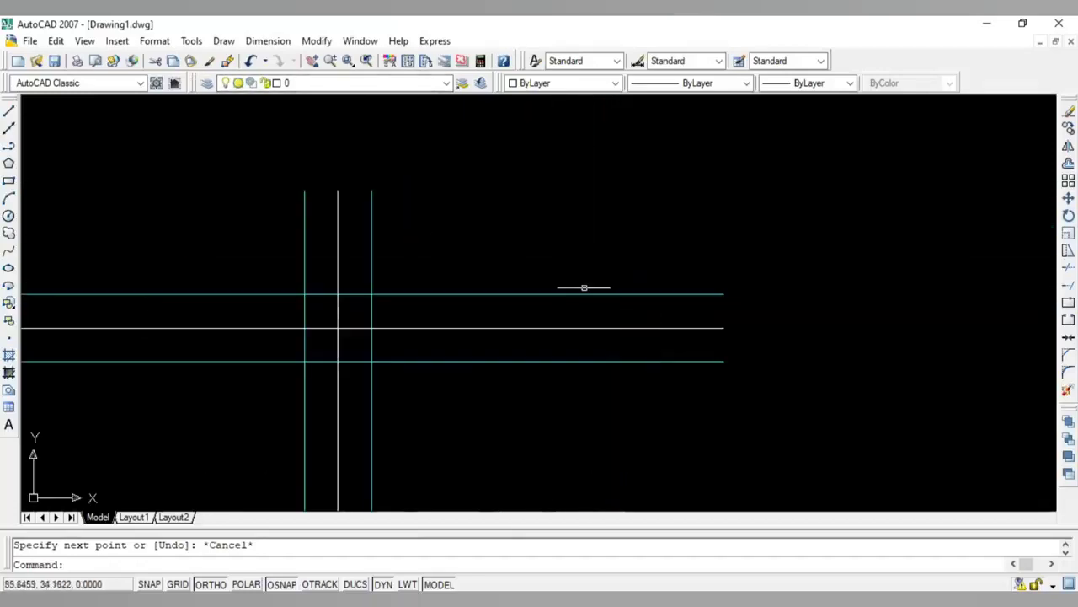
click(311, 60)
drag(416, 146, 702, 152)
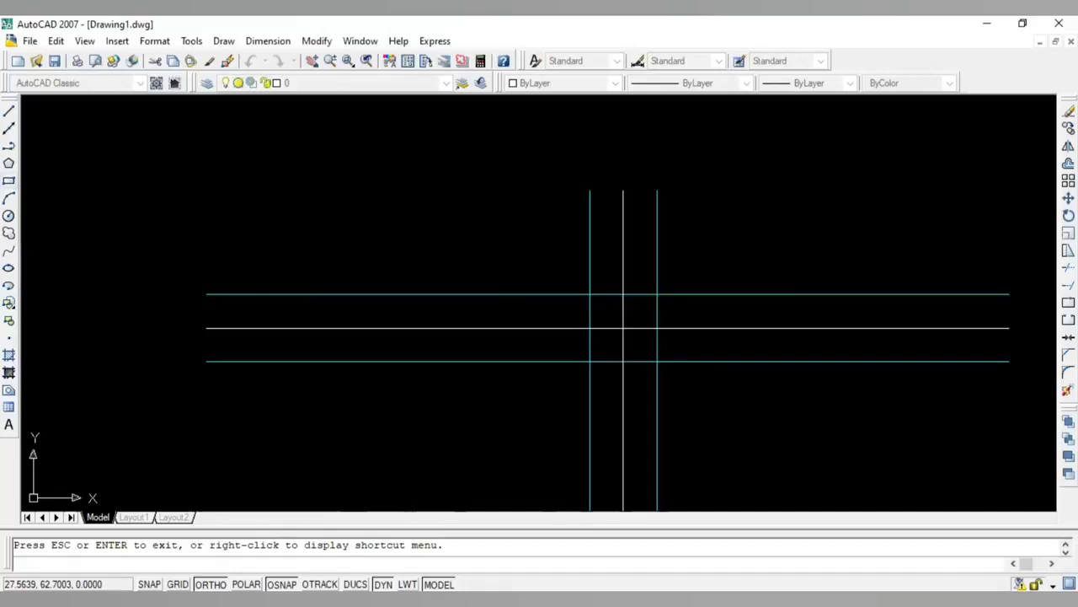
Draw a rectangle from the grid intersection to a corner up and to the left
click(8, 180)
click(589, 294)
click(298, 201)
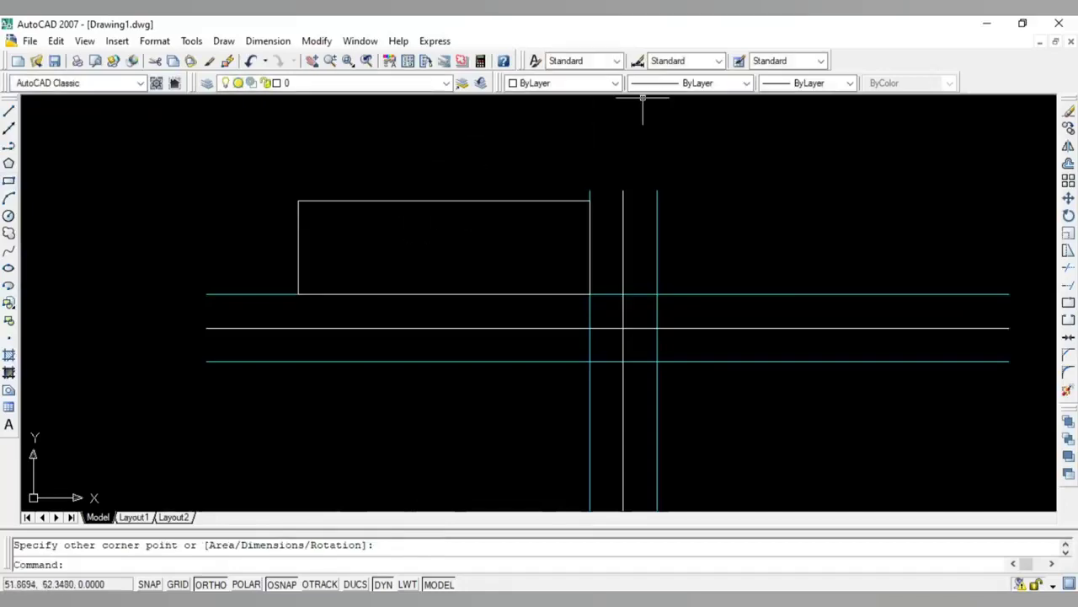
Offset the rectangle 3 units into nested copies, then delete the extra outer rectangle
click(1068, 163)
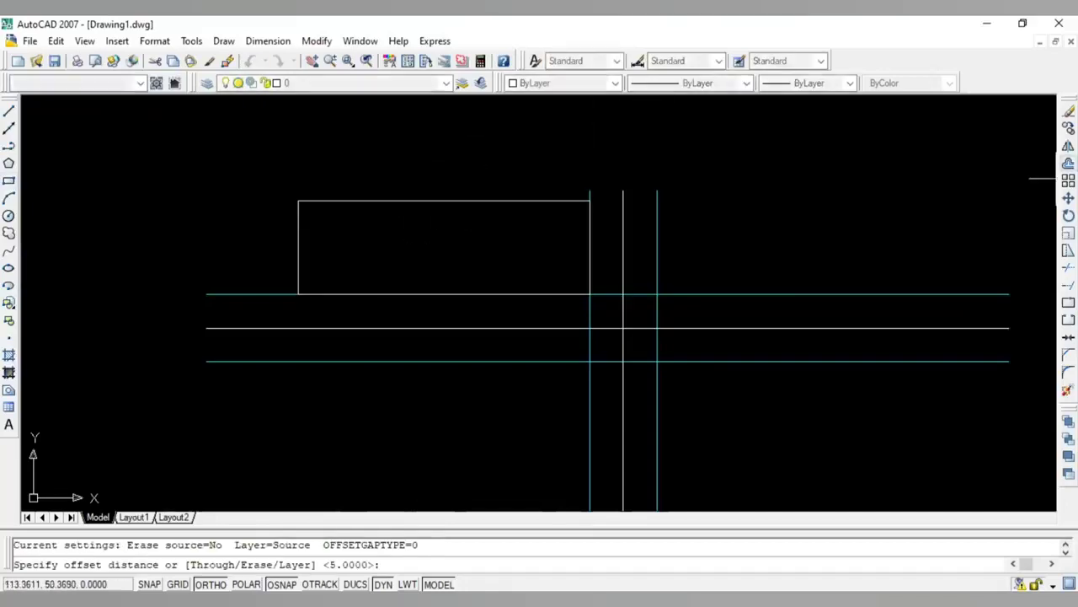
click(495, 201)
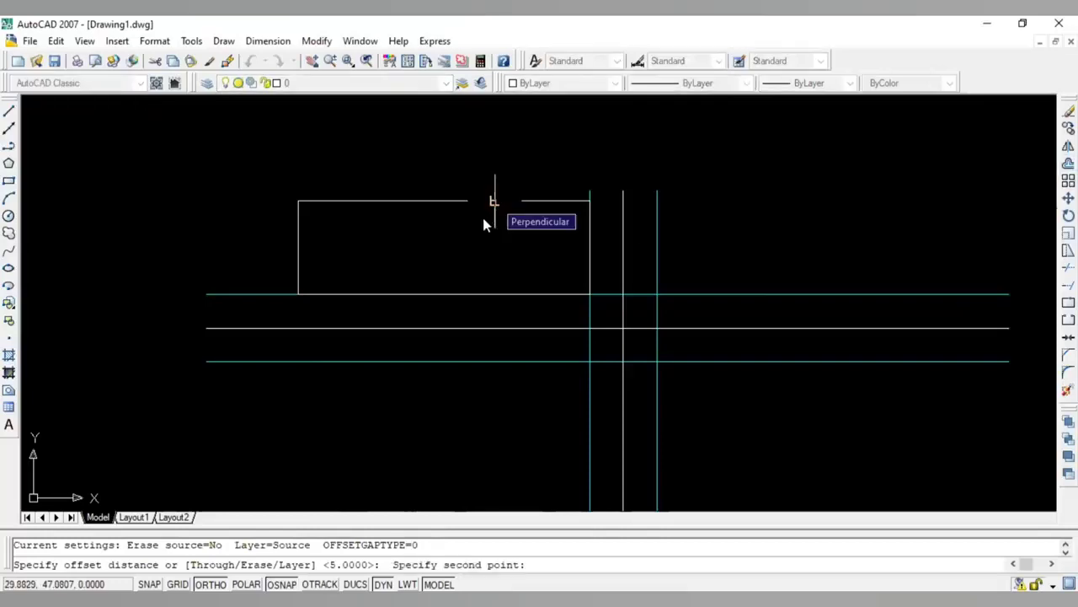
text(22)
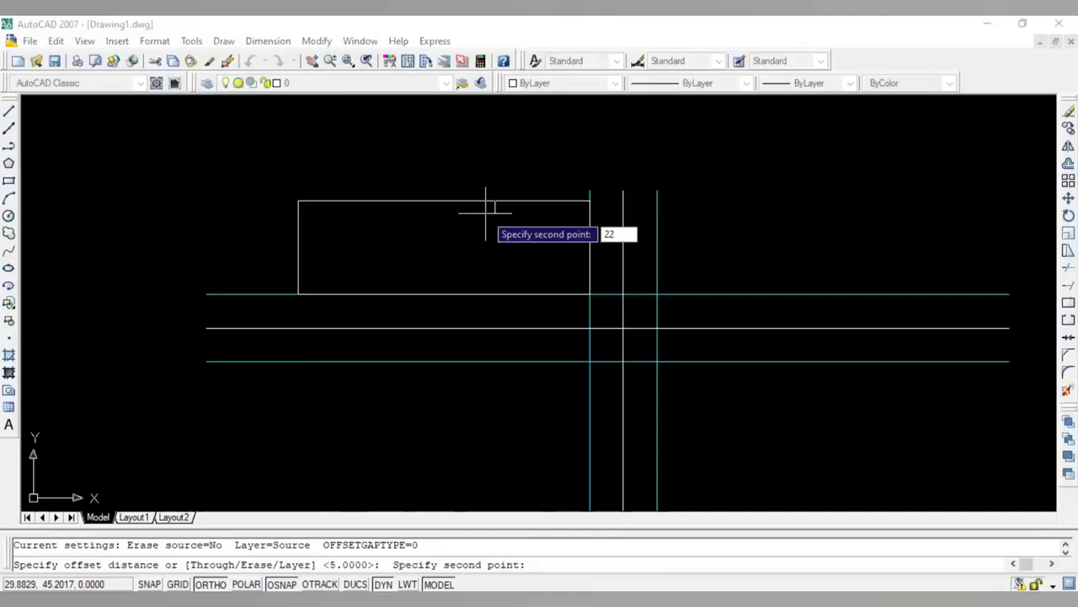
key(Return)
key(Escape)
click(458, 200)
click(453, 221)
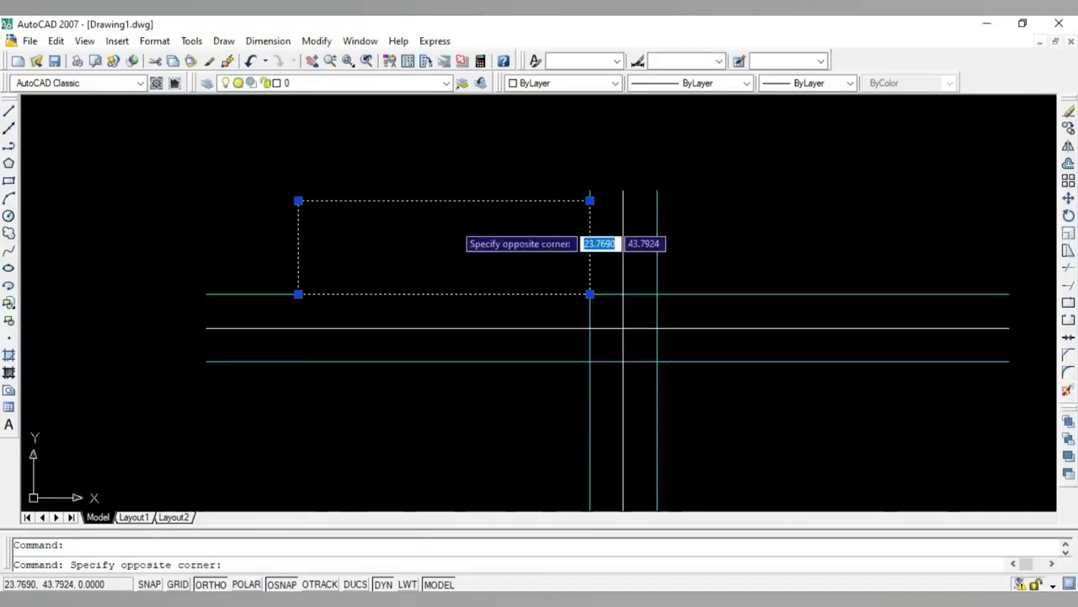
key(Escape)
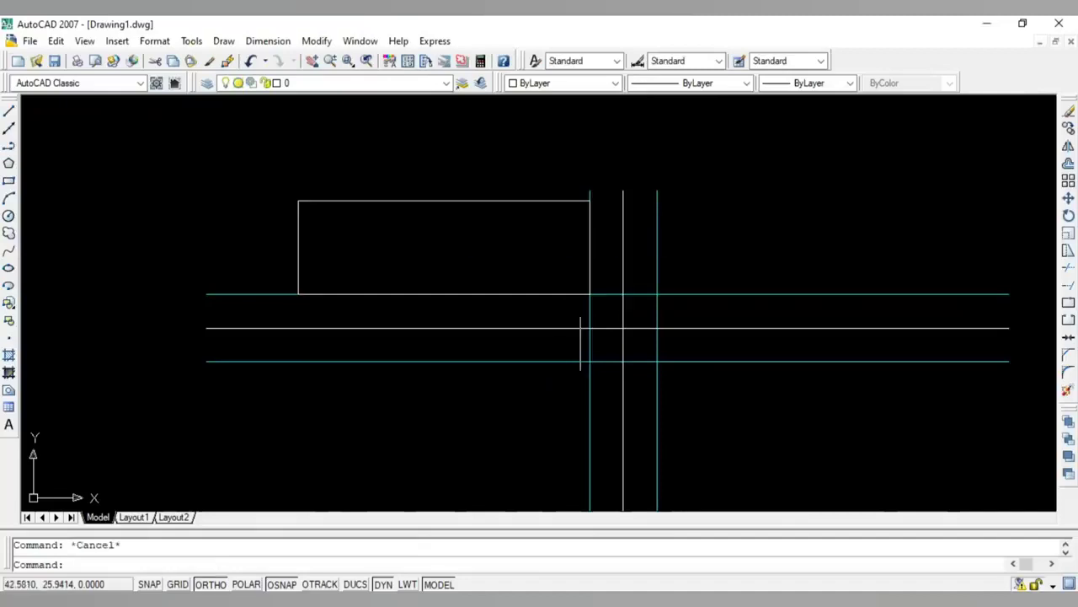
click(1068, 163)
text(3)
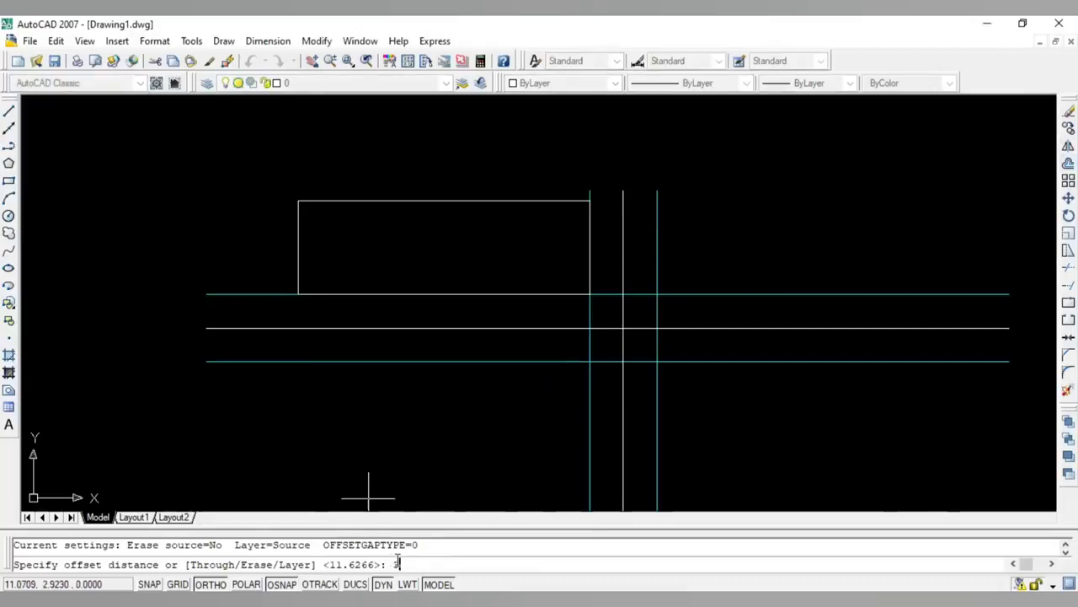
key(Return)
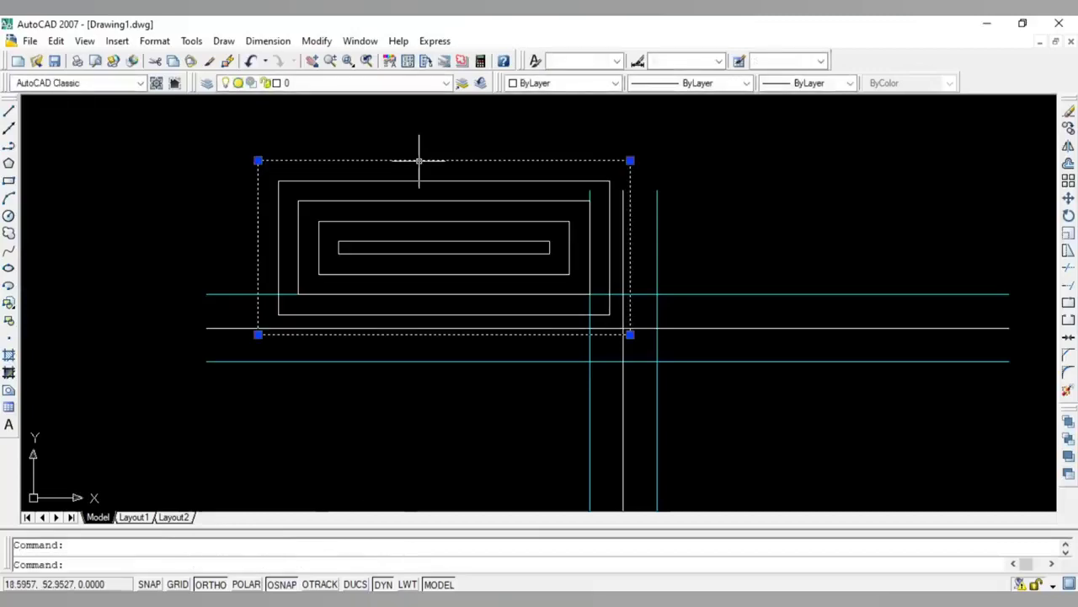
key(Delete)
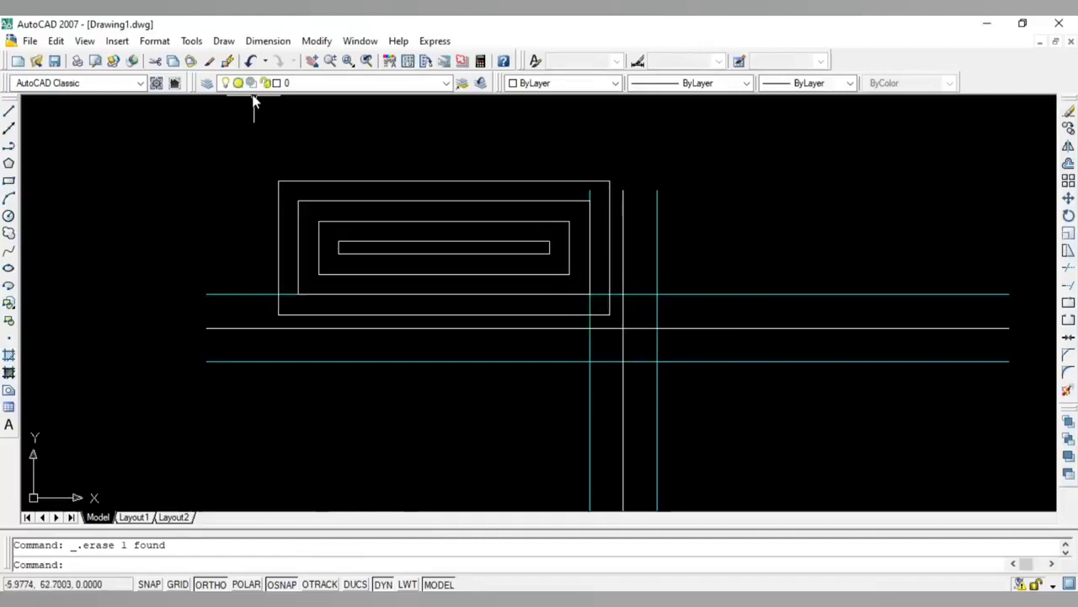
Switch off the Construction layer in the Layer Properties Manager to hide the cyan lines
click(206, 82)
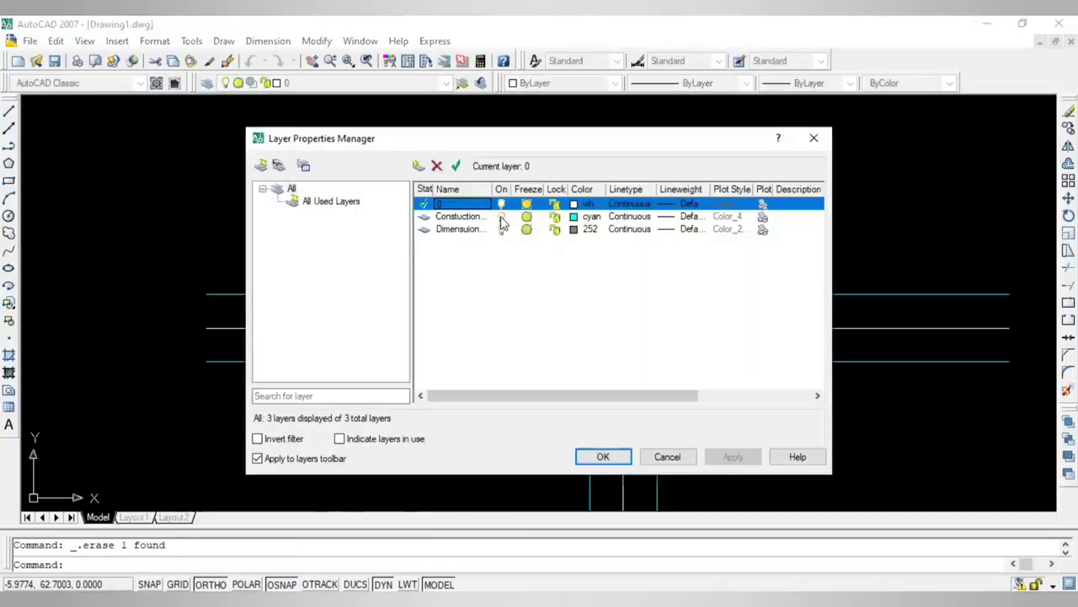
click(502, 217)
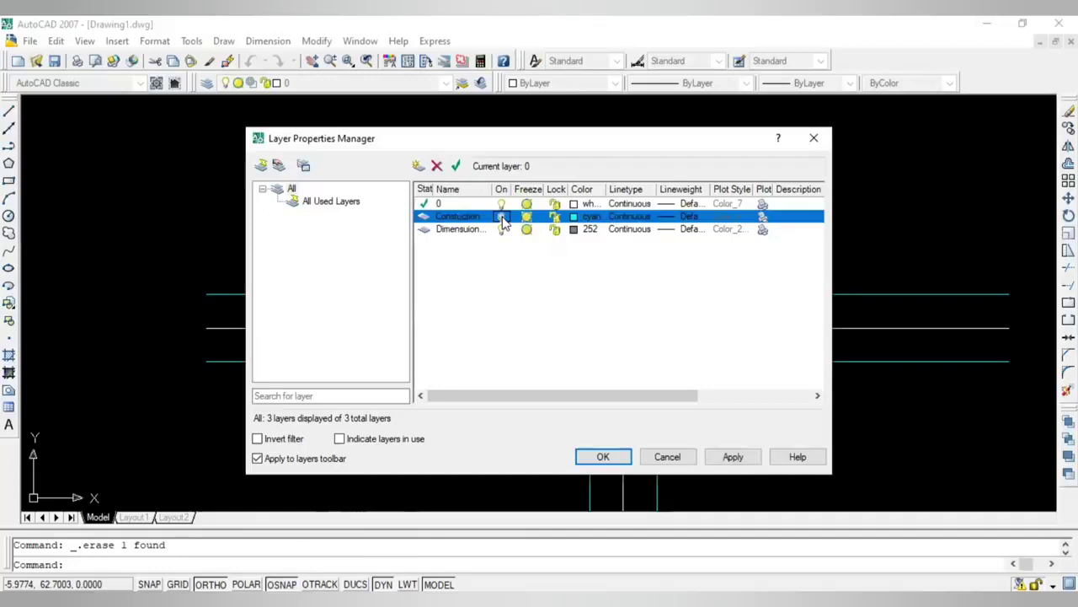
click(609, 456)
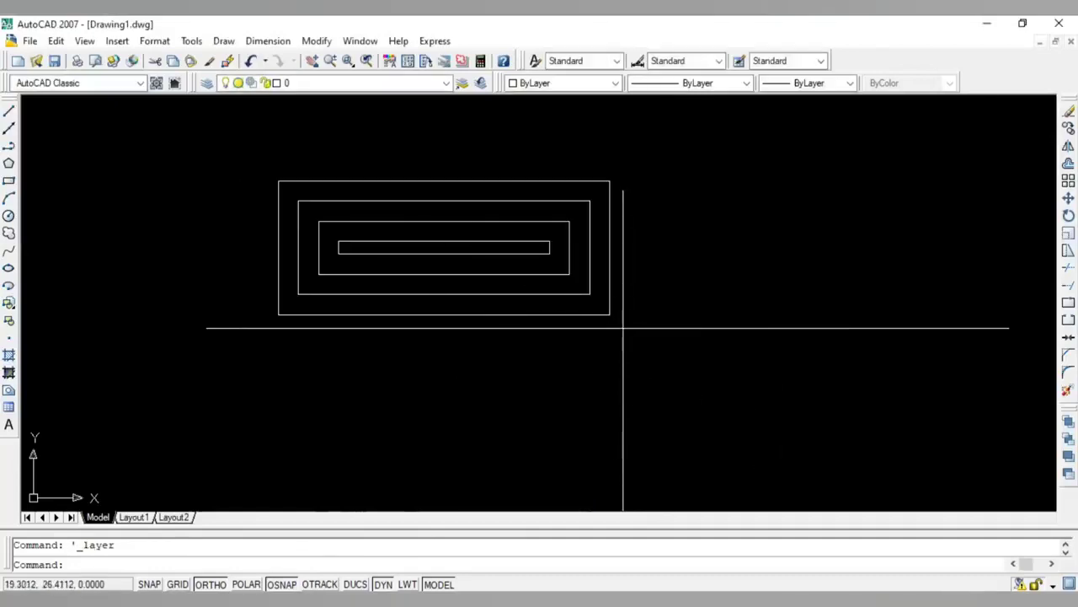
Zoom out to view the four nested rectangles beside the white cross
scroll(620, 408, down, 1)
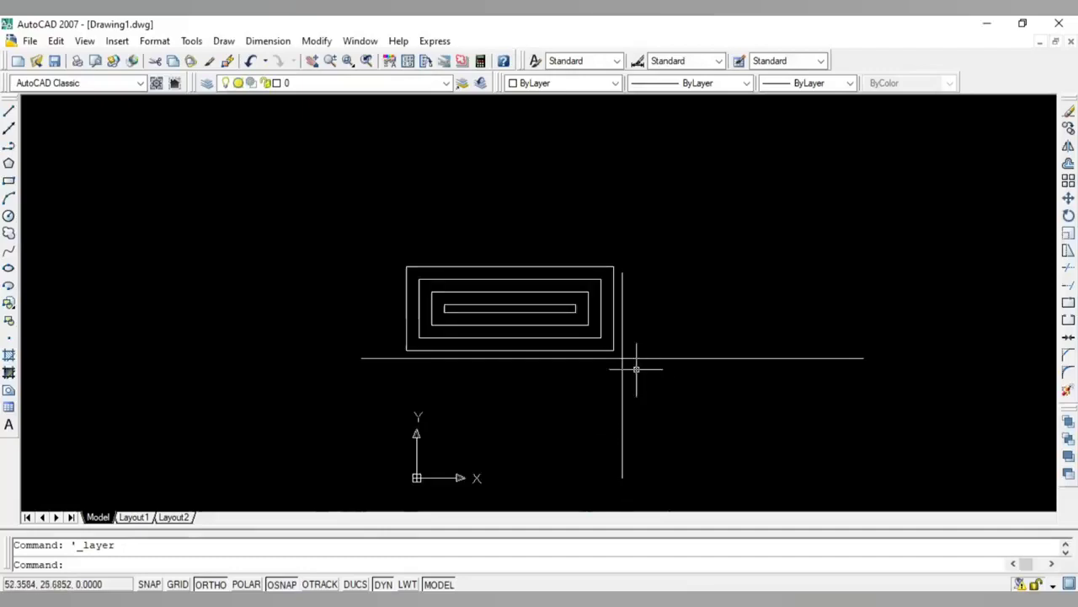